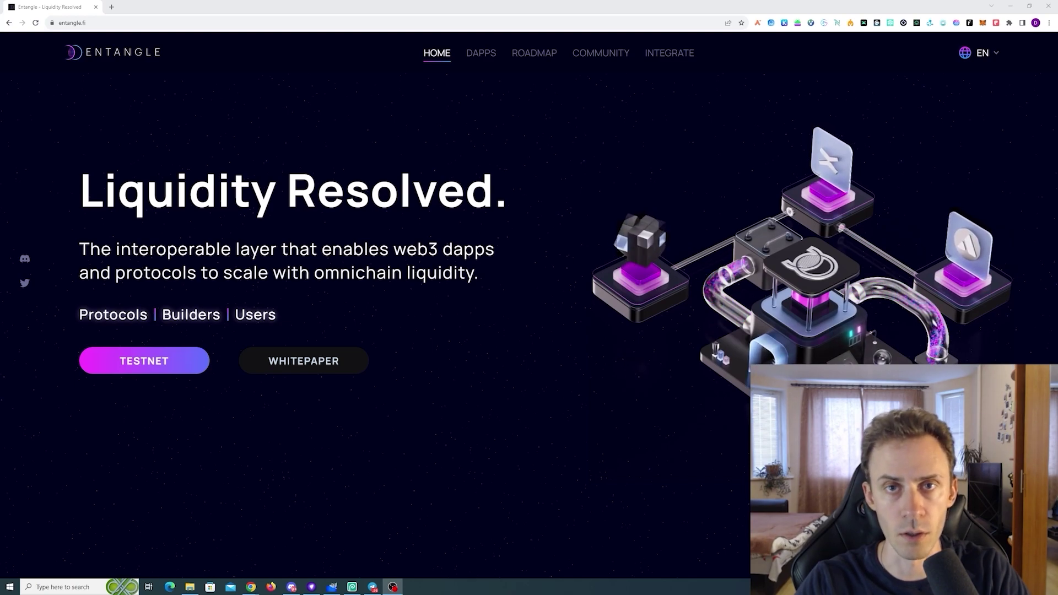
Open the Entangle testnet app and connect the first MetaMask account to it
left_click(165, 362)
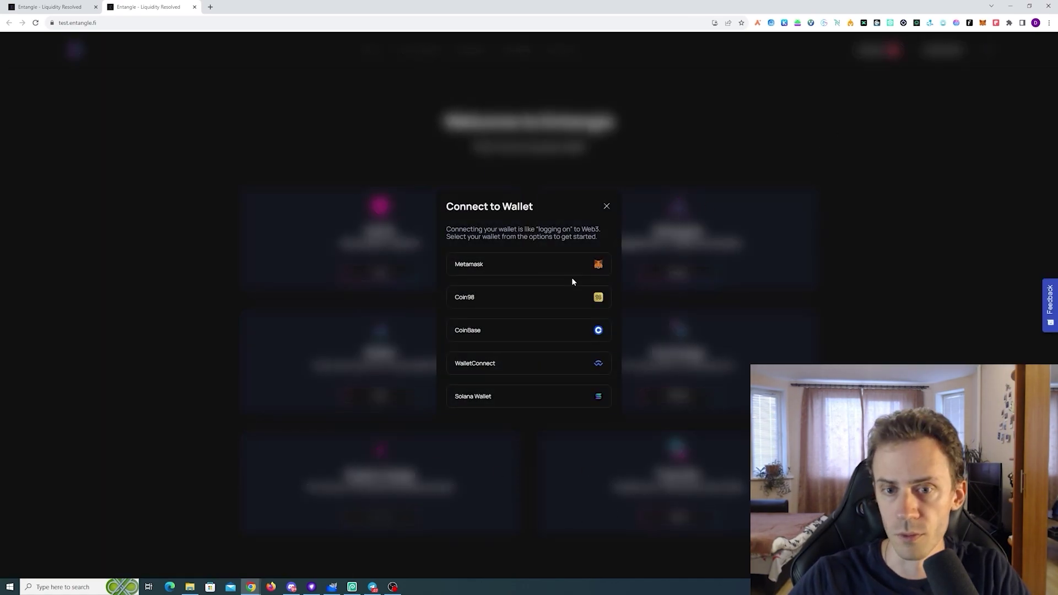
left_click(529, 266)
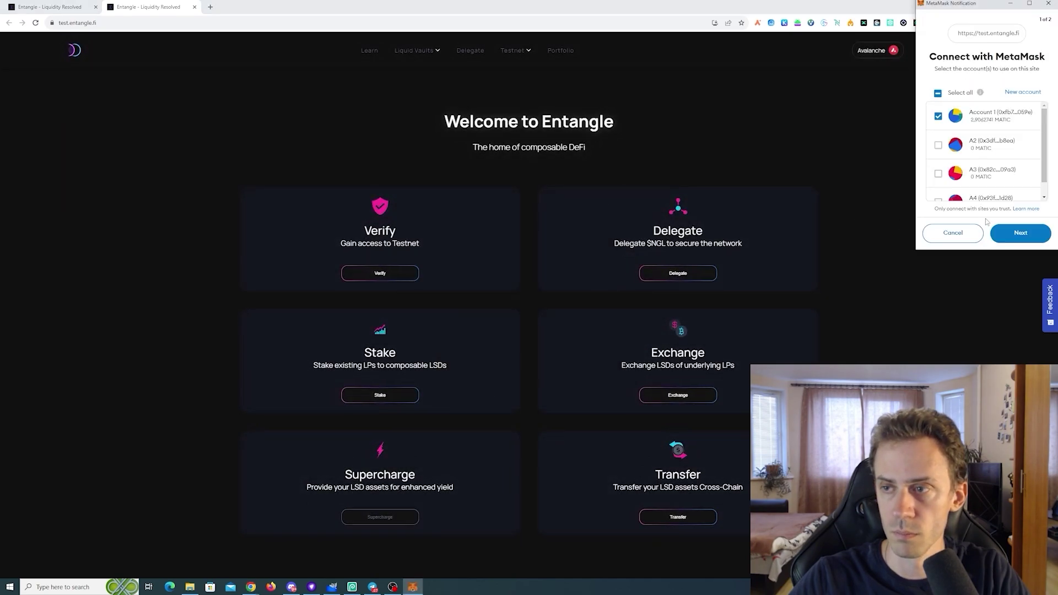
left_click(1031, 238)
left_click(1030, 239)
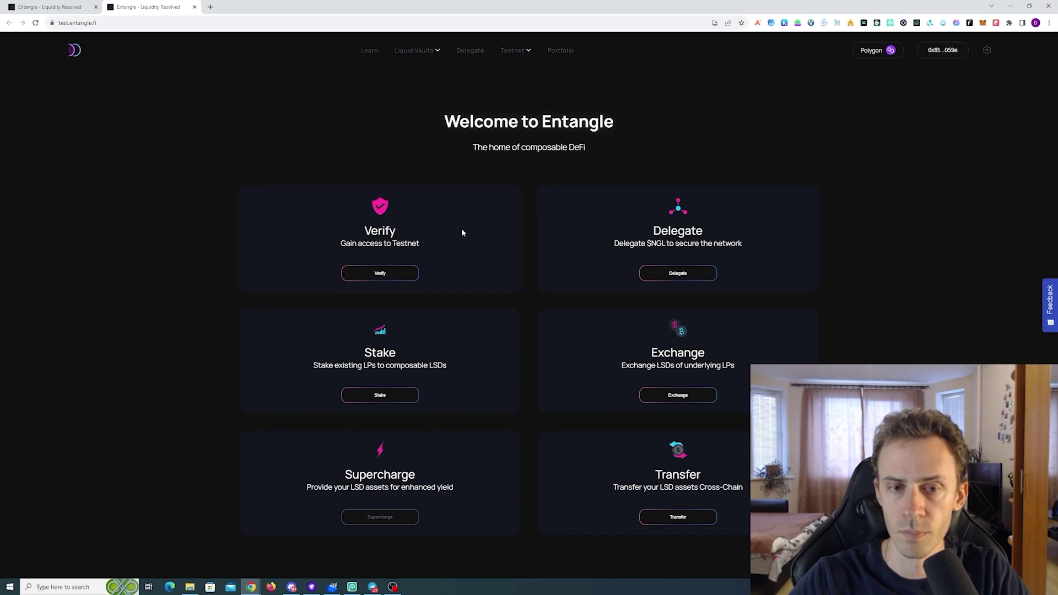
Open the testnet verification page and request faucet tokens through Discord
left_click(380, 274)
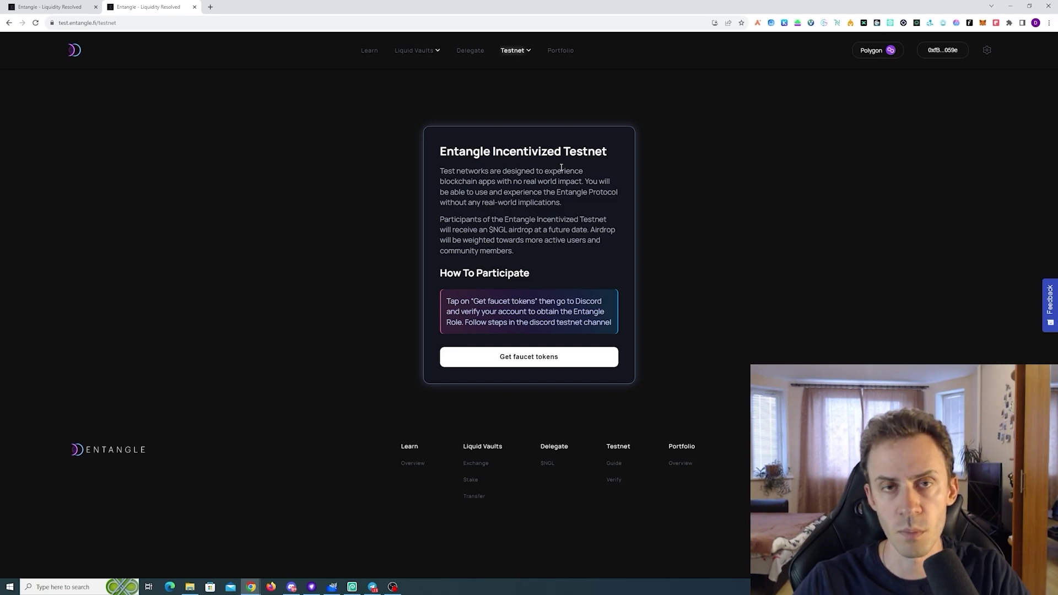
left_click_drag(441, 219, 611, 228)
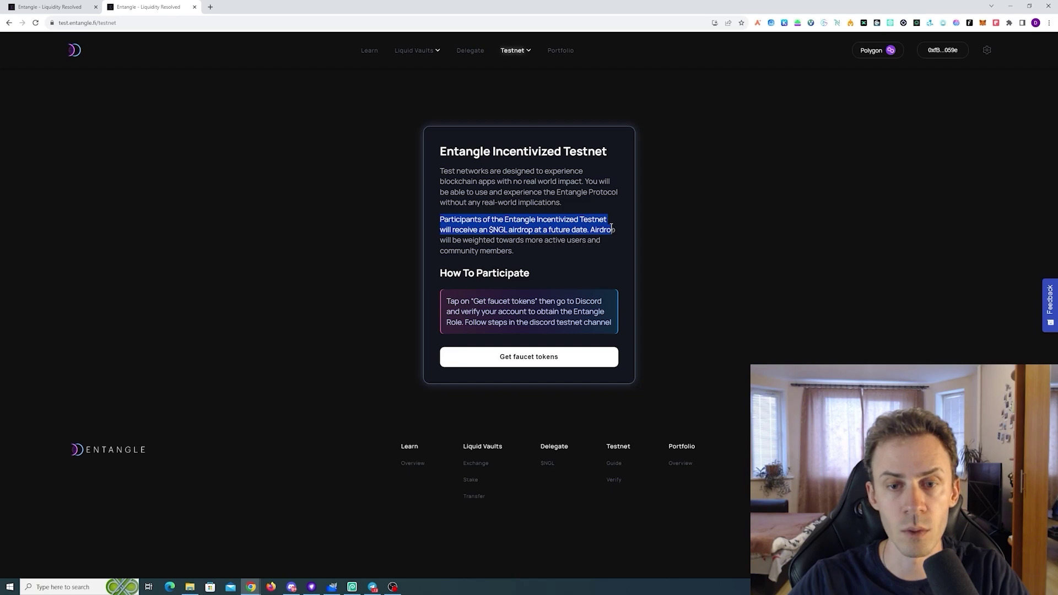
left_click(611, 228)
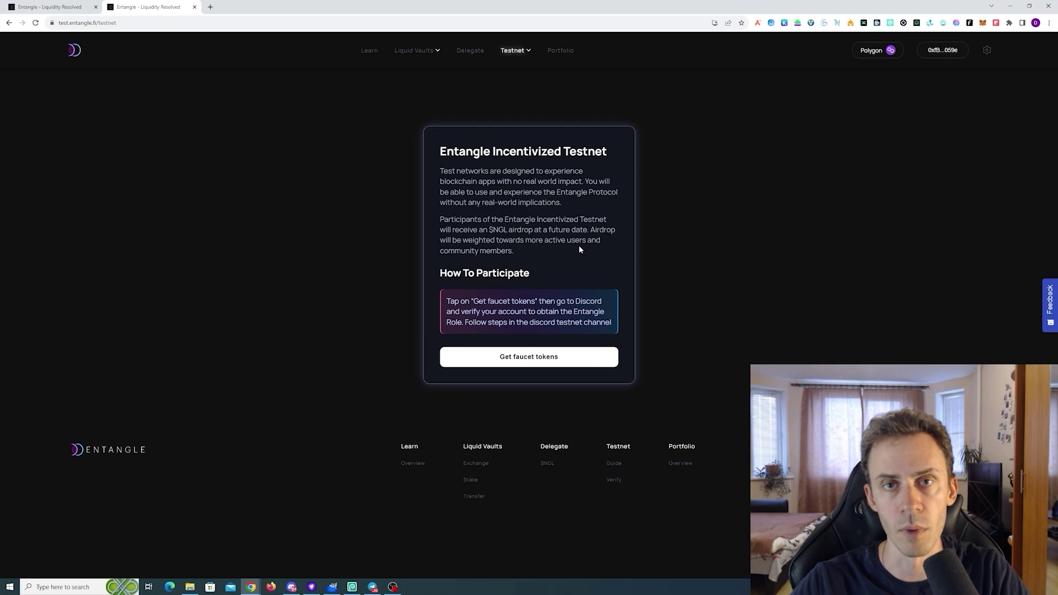
left_click(533, 354)
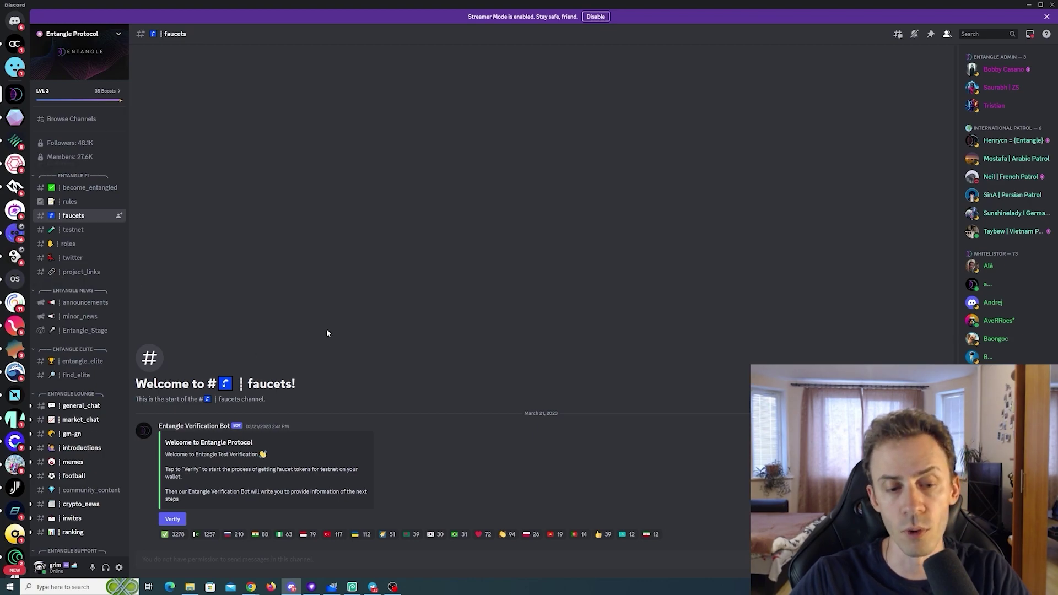
Start verification in #faucets and send the wallet address to the Entangle Verification Bot by DM
left_click(173, 519)
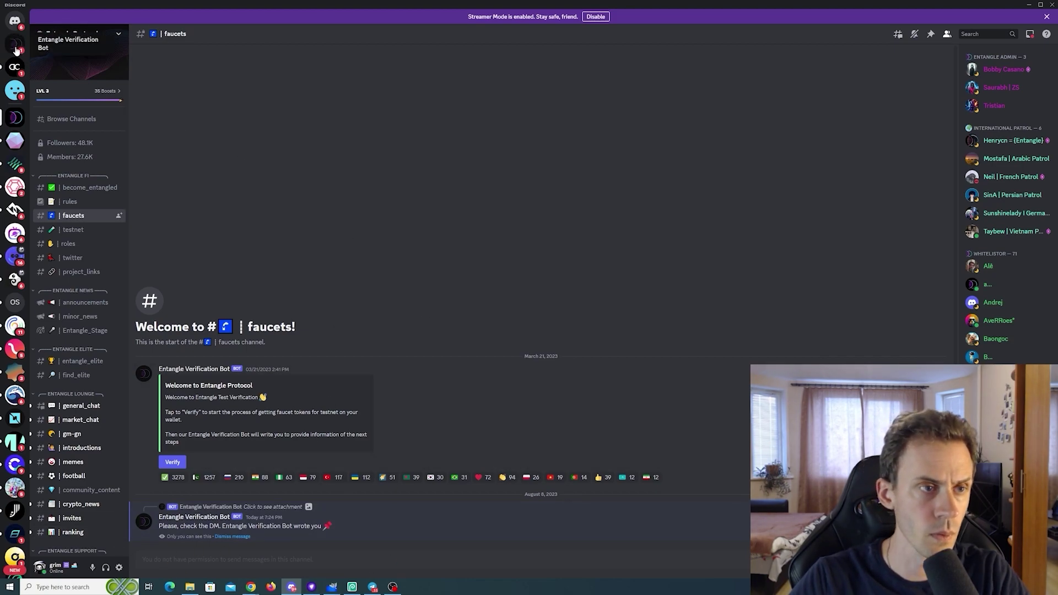
left_click(17, 45)
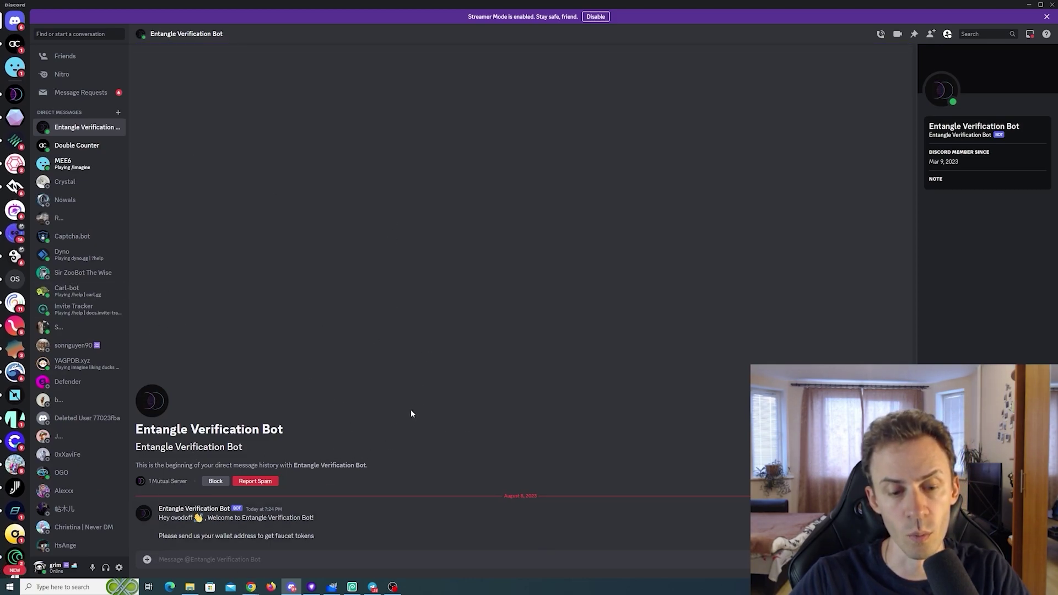
left_click(251, 587)
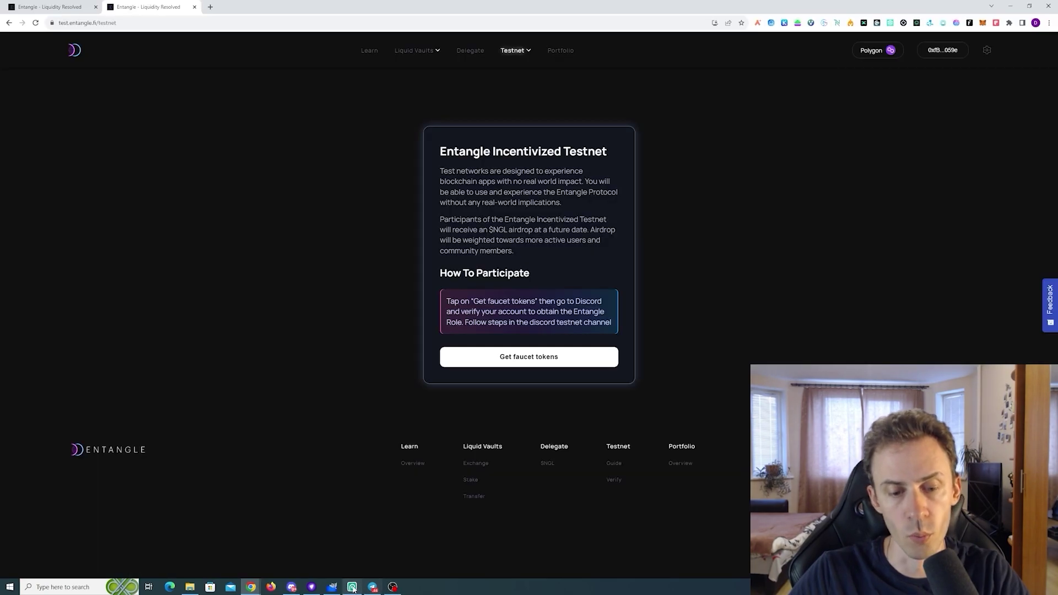
left_click(291, 587)
type("0xfB7aA74883Af7551fc6C5714F78E9d3Ad318059e")
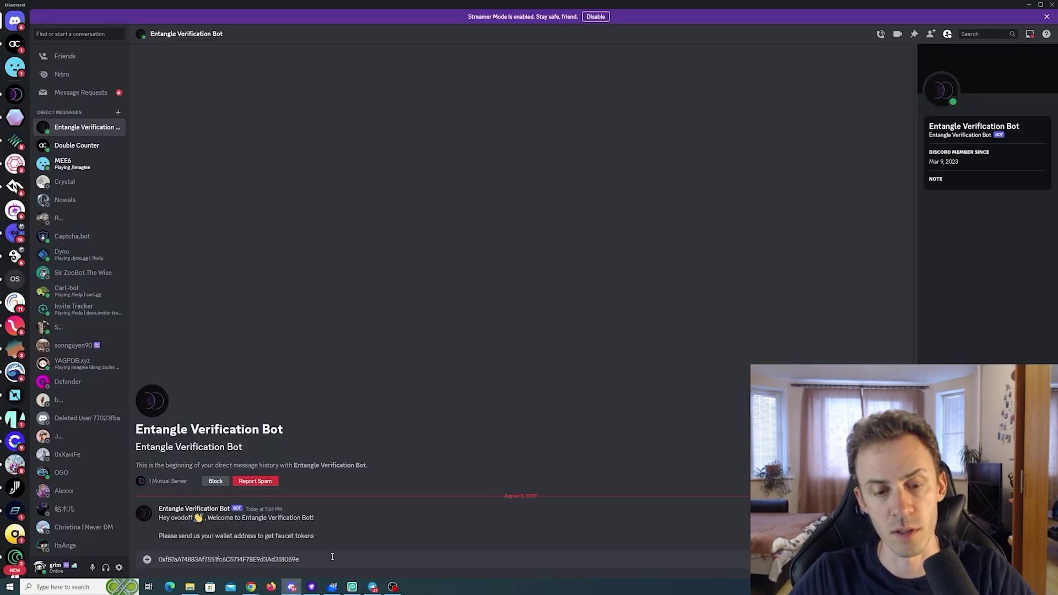
key("Return")
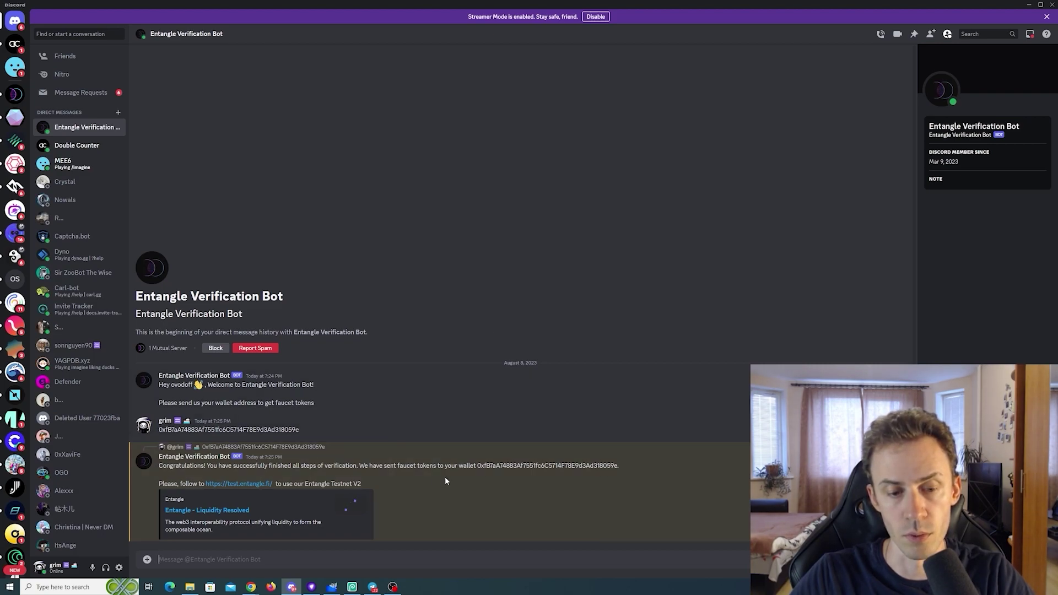
Add and switch MetaMask to Entangle Testnet, check the 10 NGL balance, and return home
left_click(239, 483)
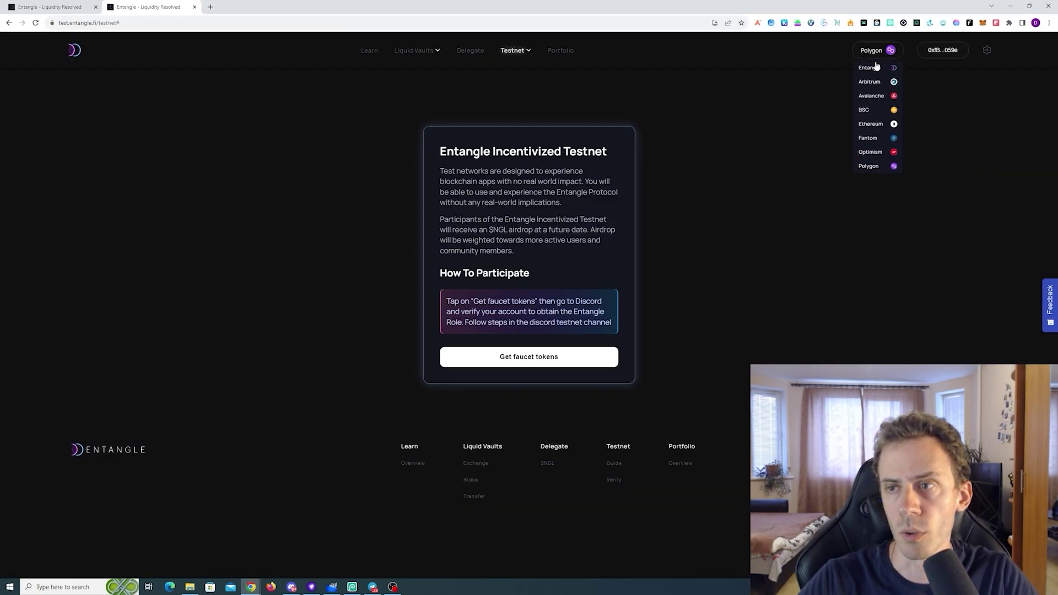
left_click(875, 73)
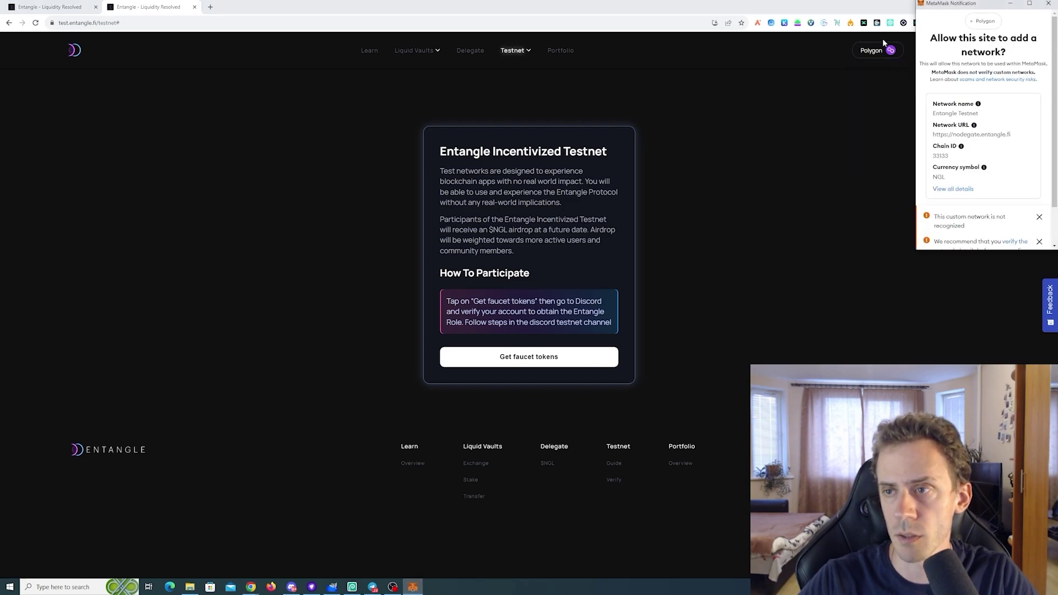
scroll(1010, 155, "down", 3)
left_click(1017, 230)
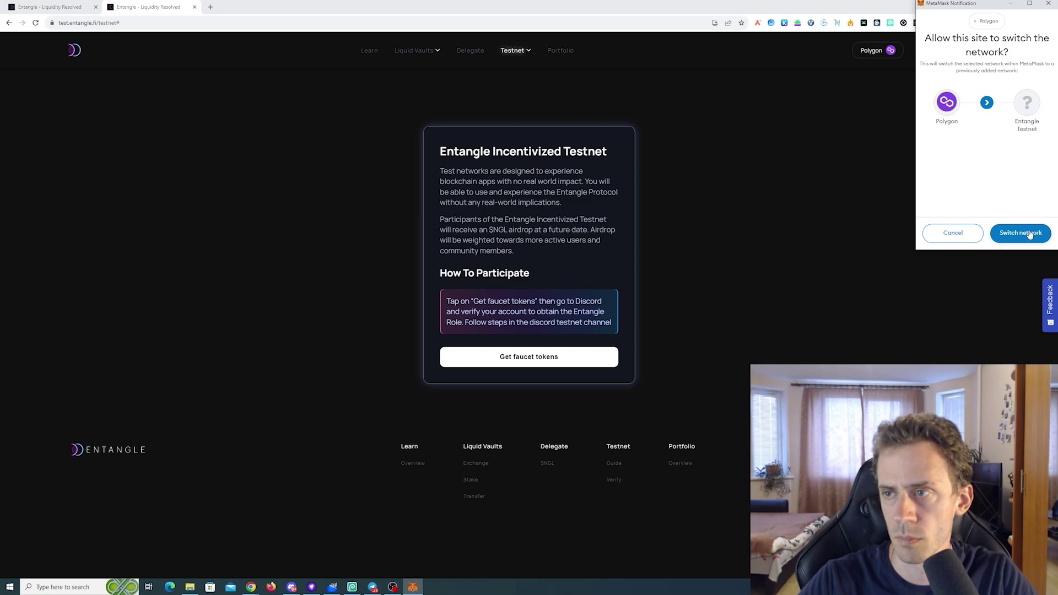
left_click(1029, 233)
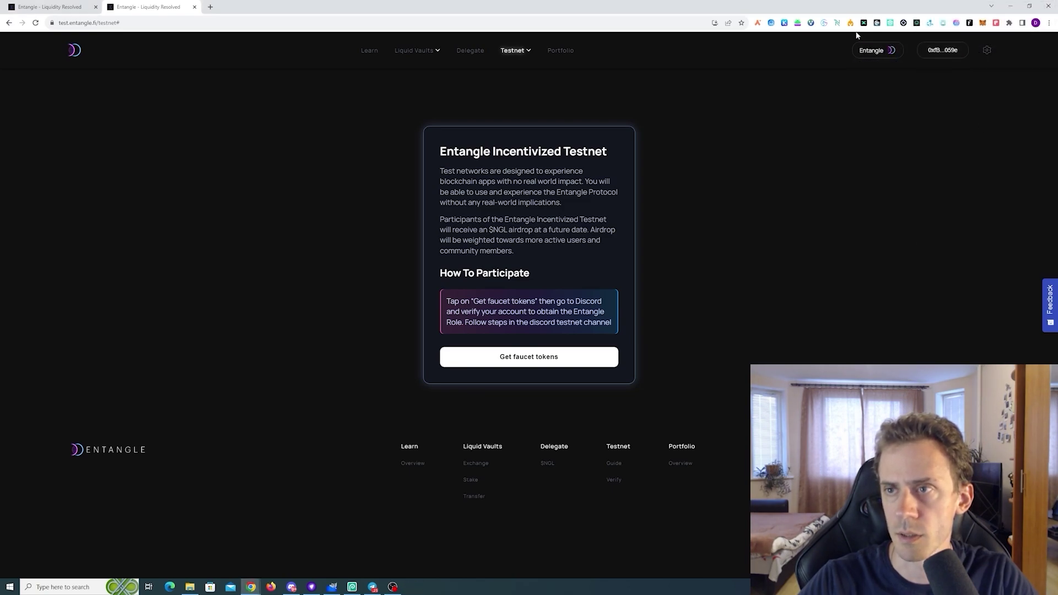
left_click(983, 22)
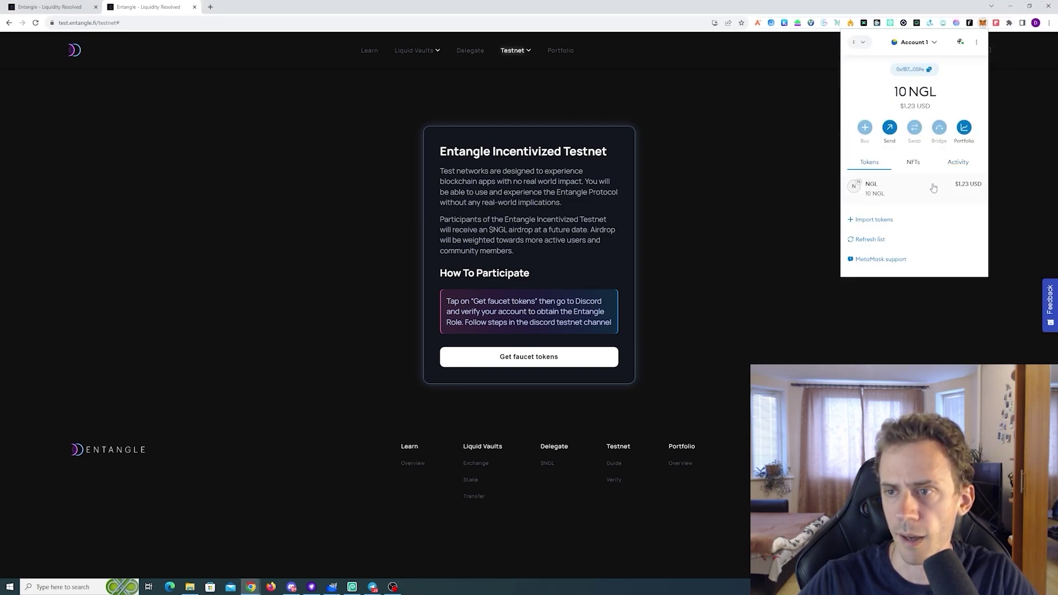
left_click(543, 245)
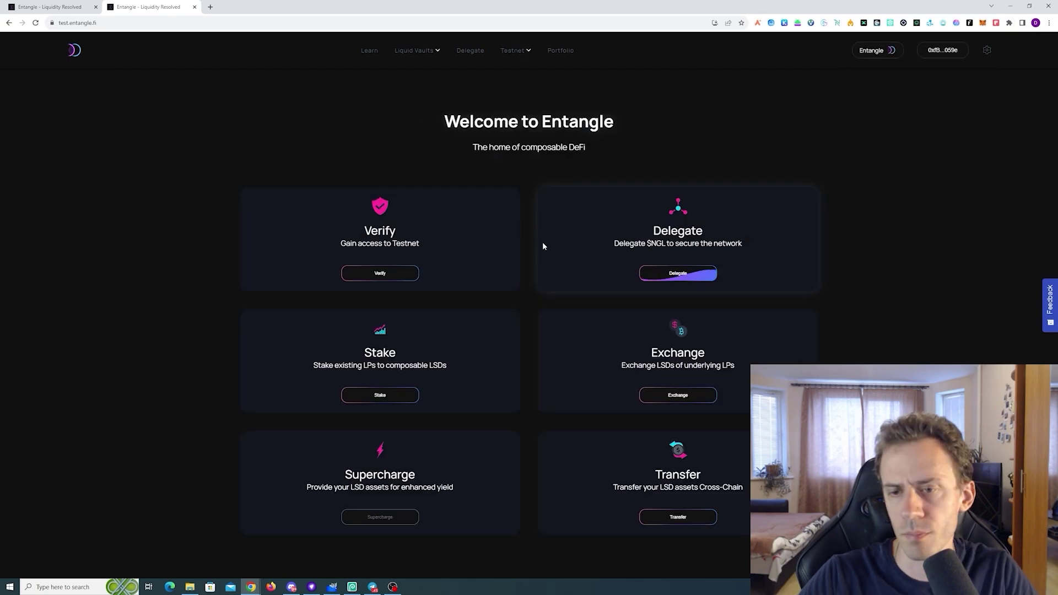
Delegate 1 $NGL to the first validator and sign both MetaMask signature requests
left_click(679, 274)
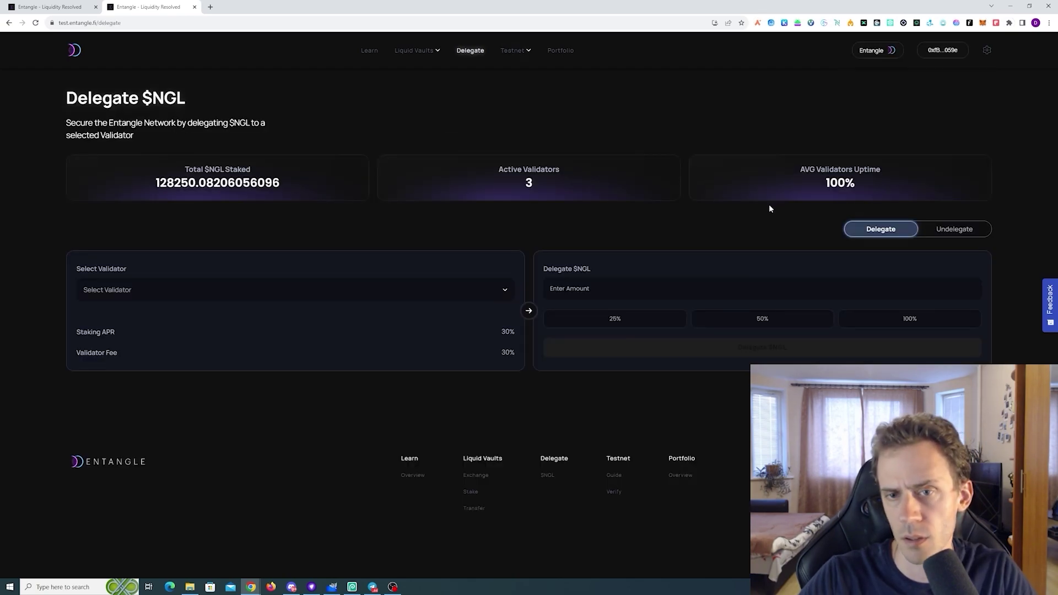
left_click(502, 289)
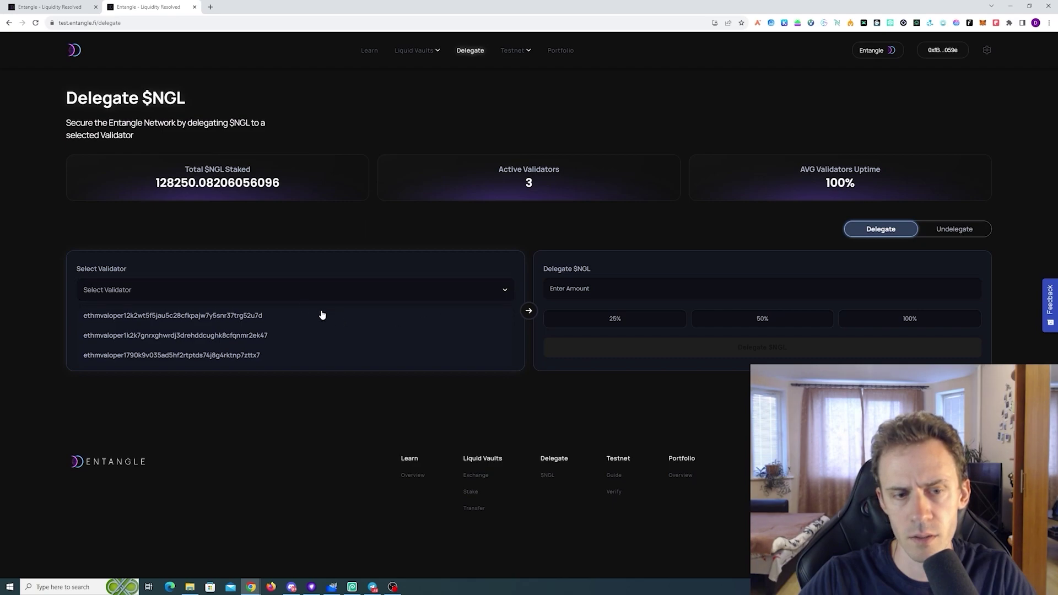
left_click(256, 318)
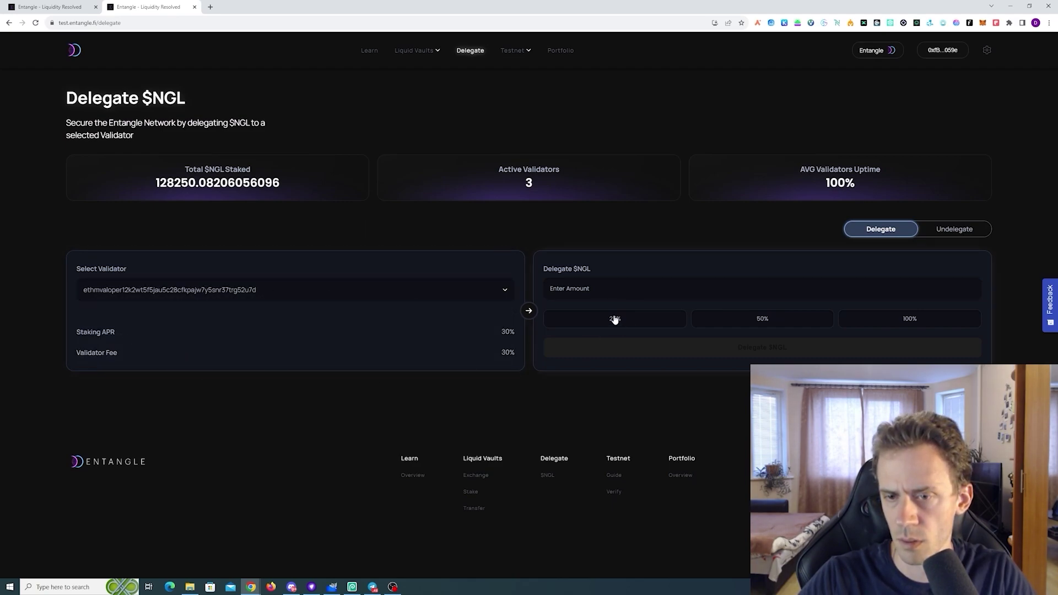
left_click(588, 285)
type("1")
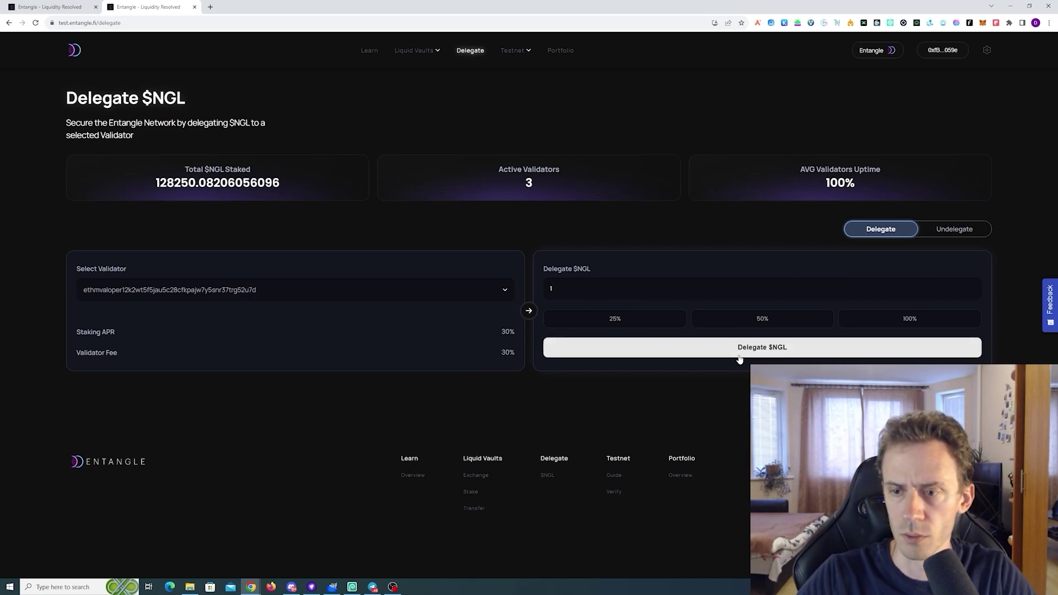
left_click(742, 353)
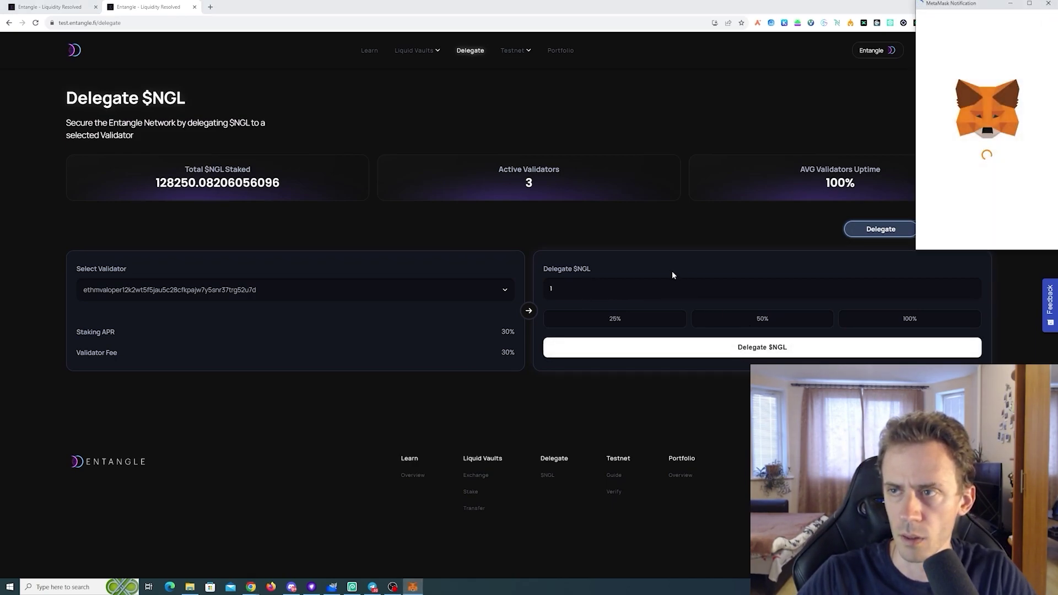
left_click(1017, 230)
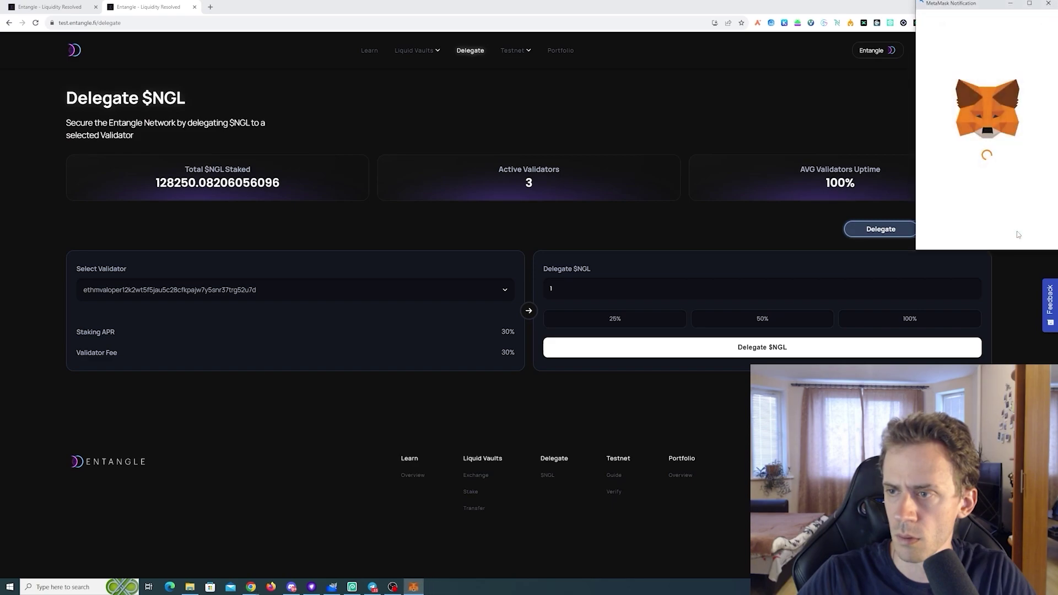
scroll(1002, 199, "down", 2)
scroll(1002, 198, "down", 3)
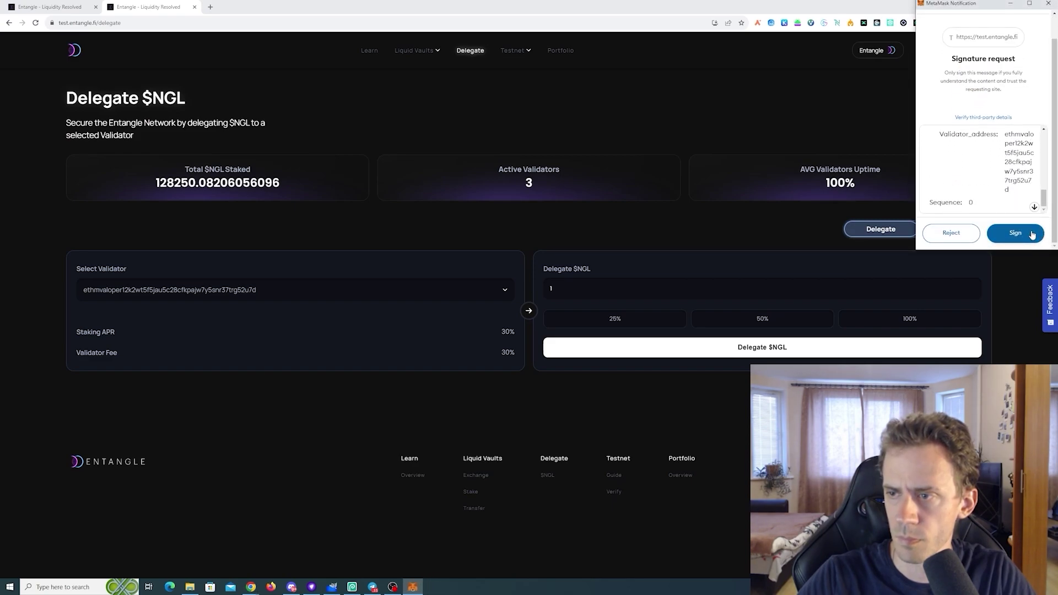
left_click(1014, 231)
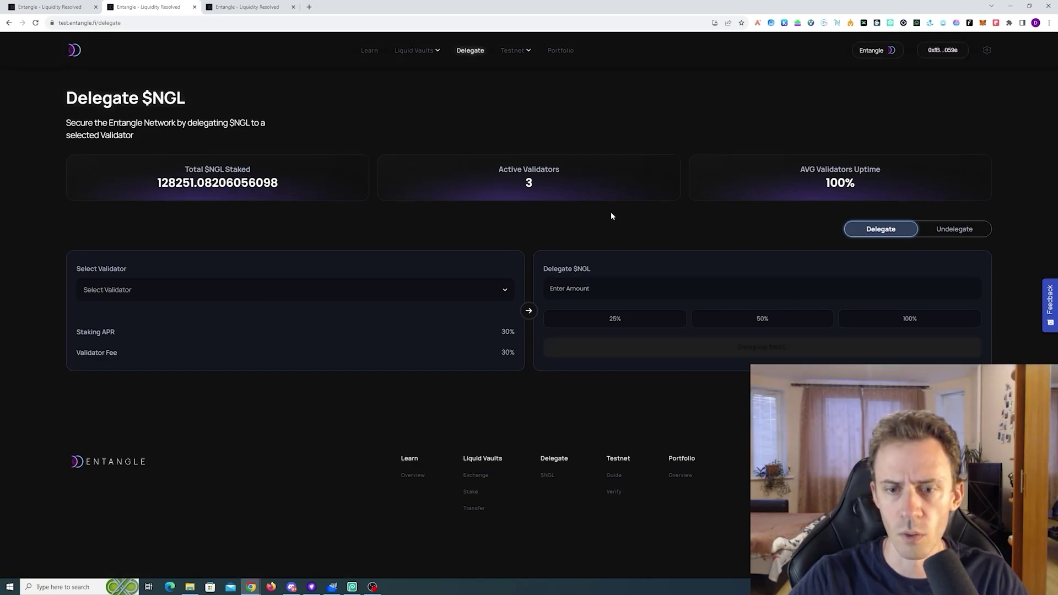
Undelegate 0.5 $NGL from the first validator and sign both MetaMask requests
left_click(969, 236)
left_click(219, 290)
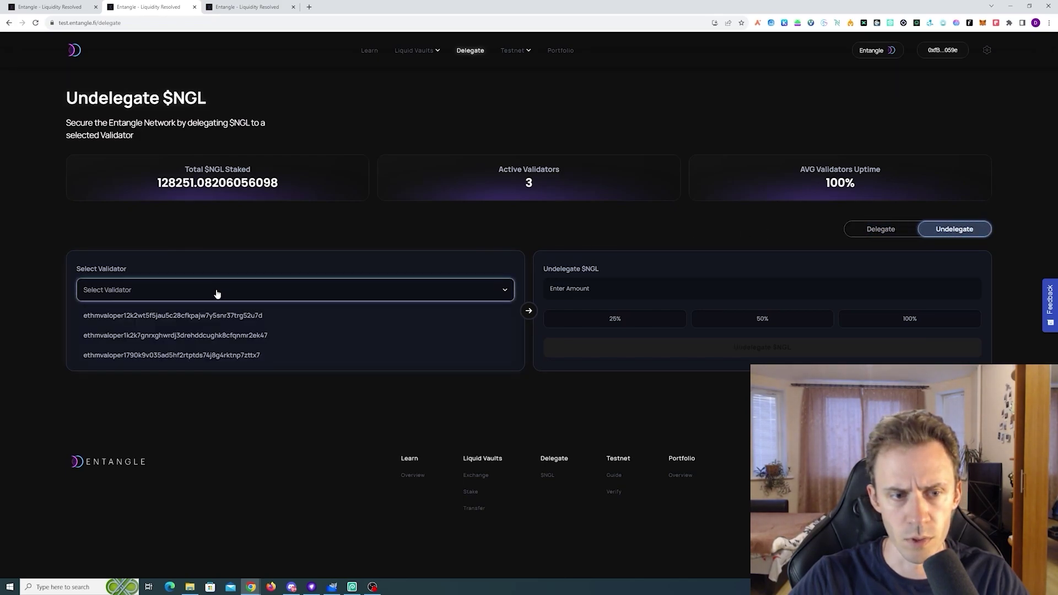
left_click(242, 316)
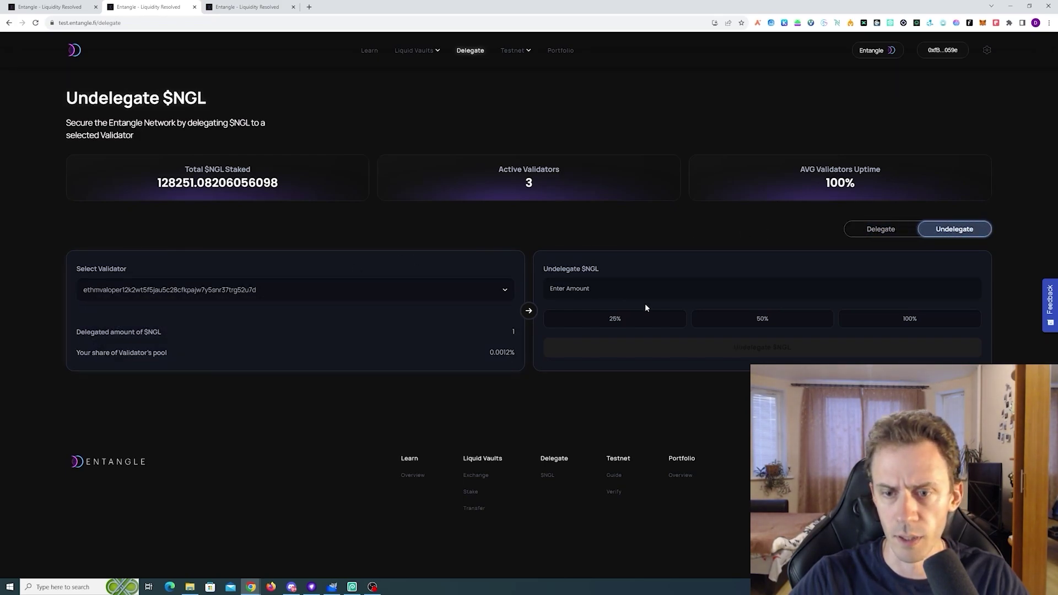
left_click(750, 325)
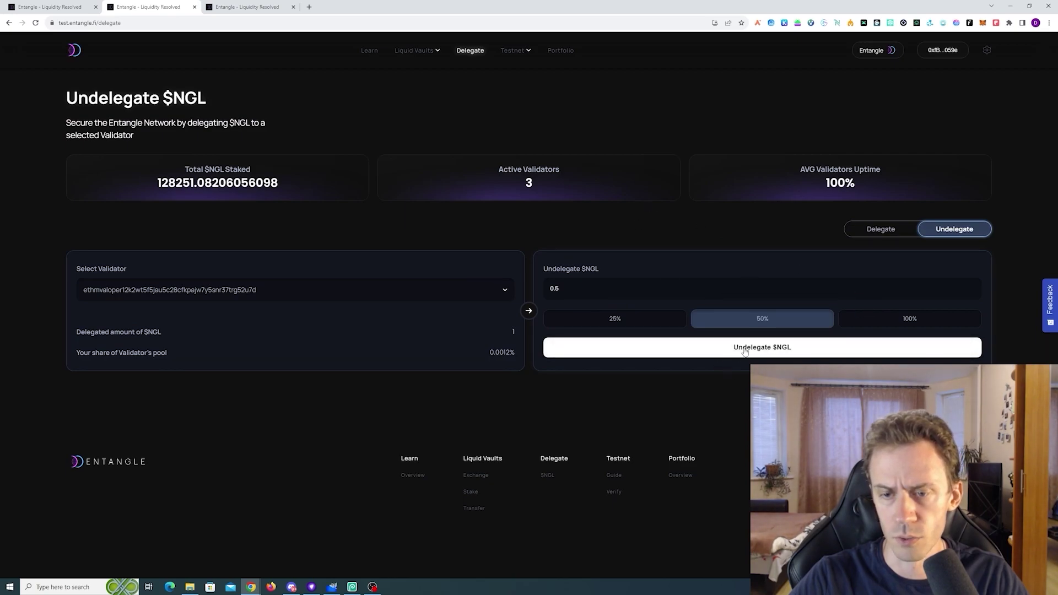
left_click(745, 349)
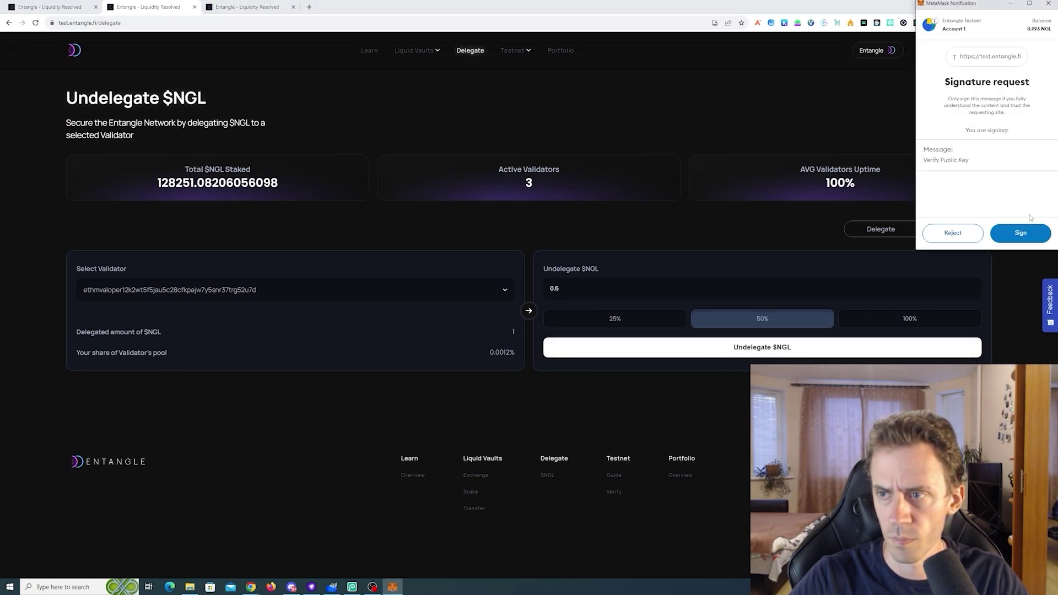
left_click(1012, 238)
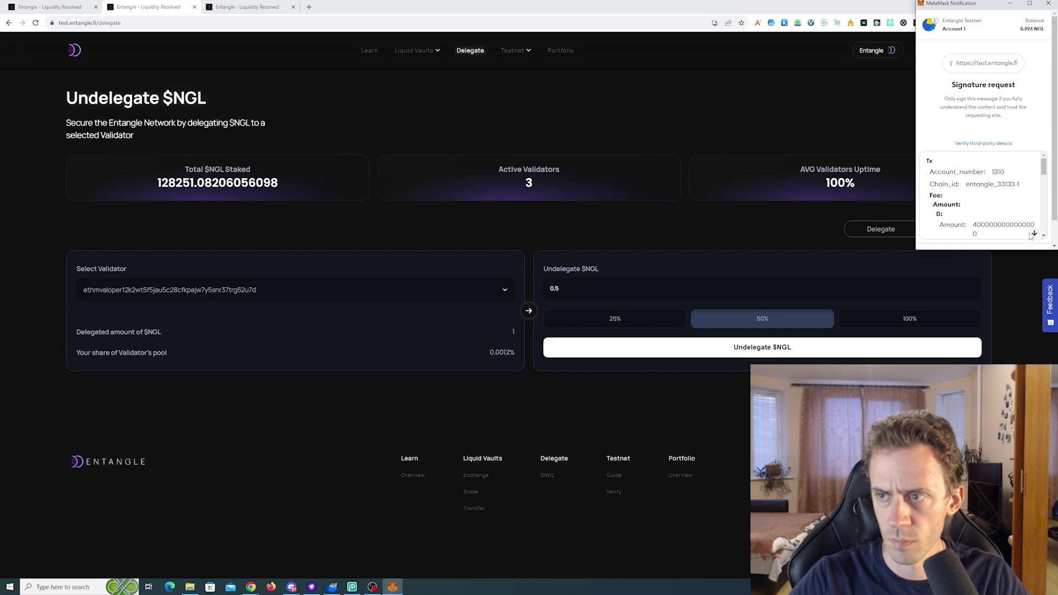
left_click(1034, 233)
left_click(1017, 237)
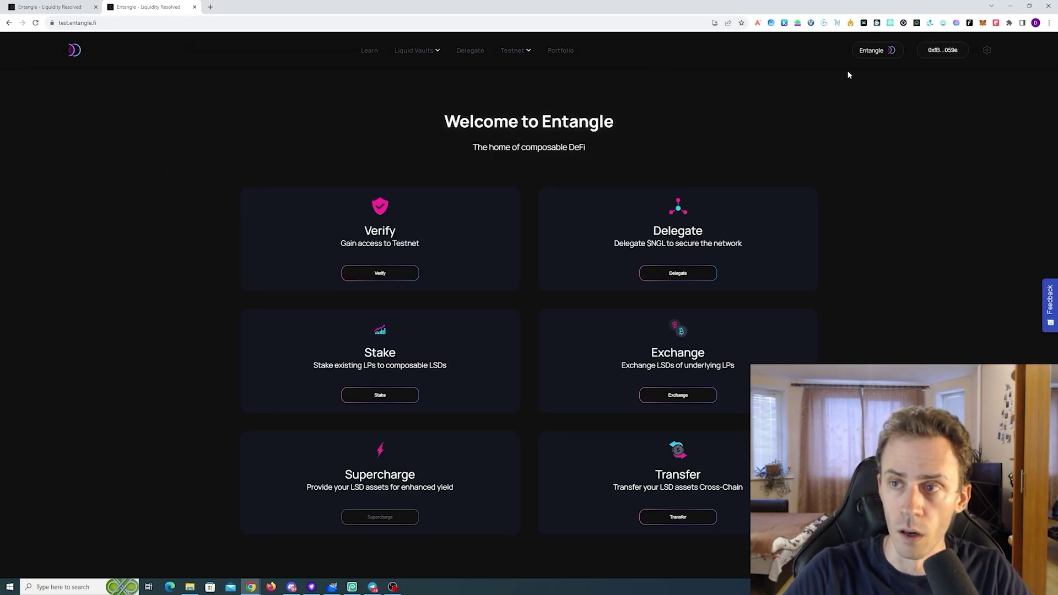
Show the header's network selector listing Entangle, Arbitrum through Polygon
left_click(881, 52)
left_click(869, 83)
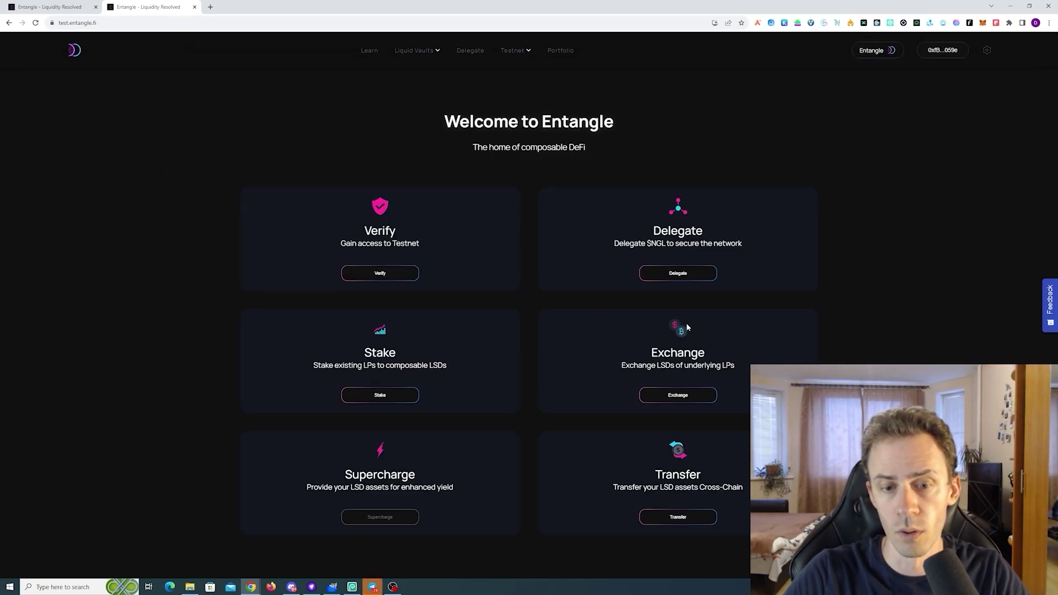
left_click(872, 50)
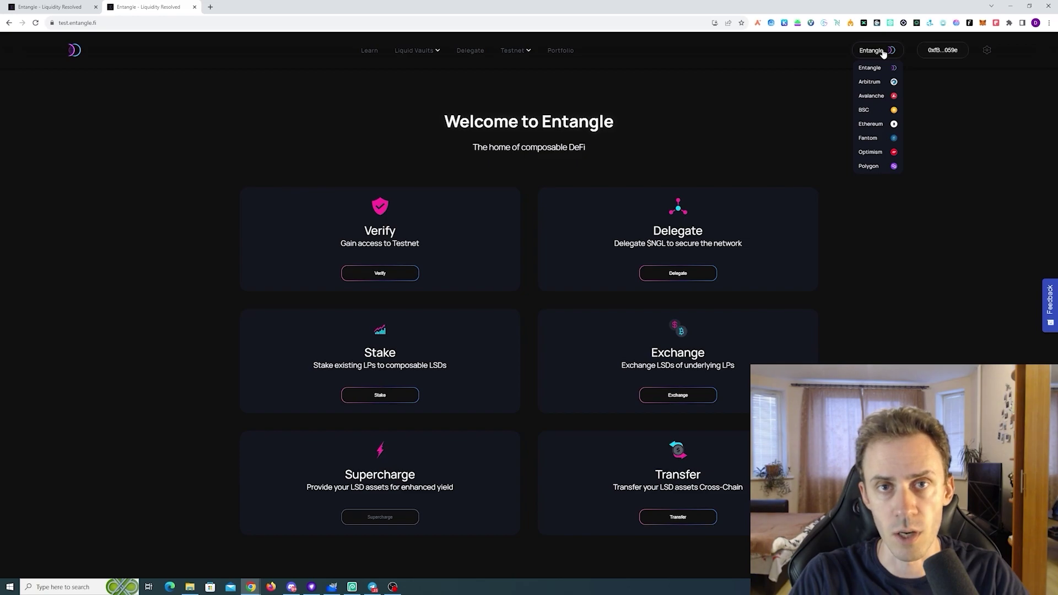
Start a manual network in MetaMask named ENT Polygon Testnet
left_click(983, 23)
left_click(858, 42)
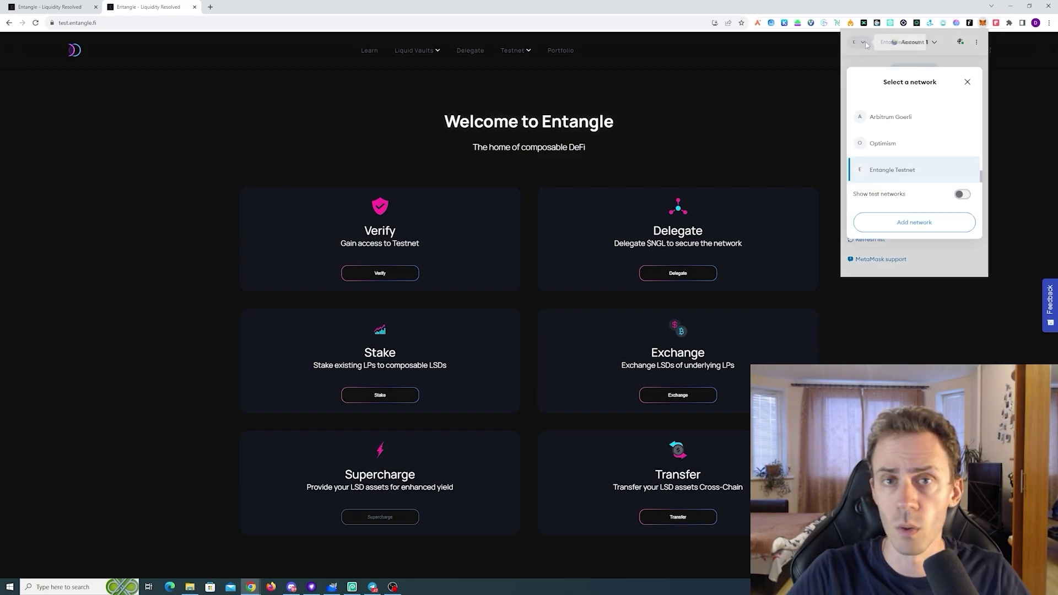
left_click(916, 223)
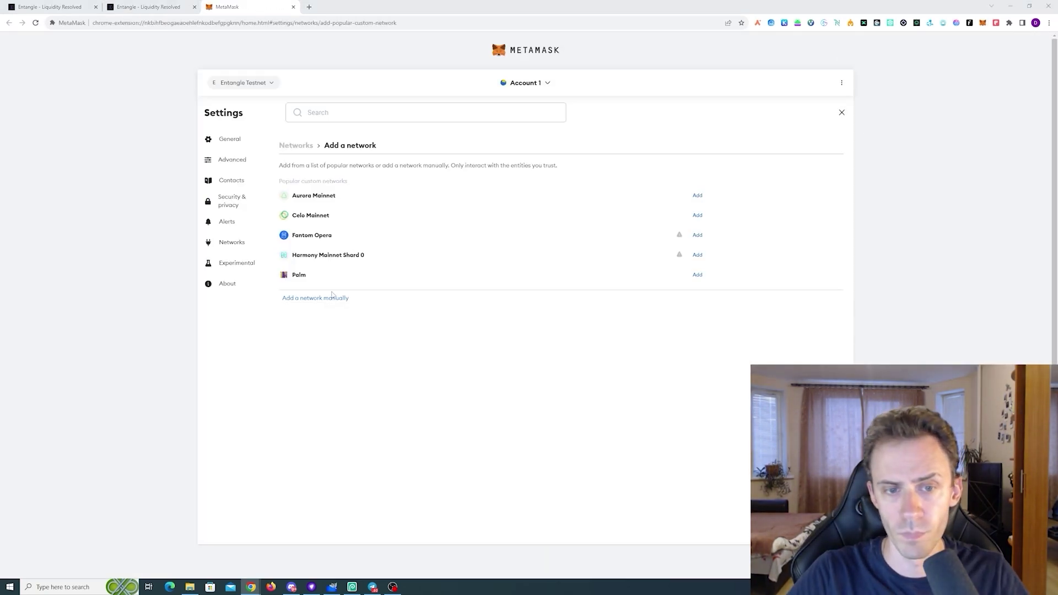
left_click(332, 297)
type("ENT Polygon Testnet")
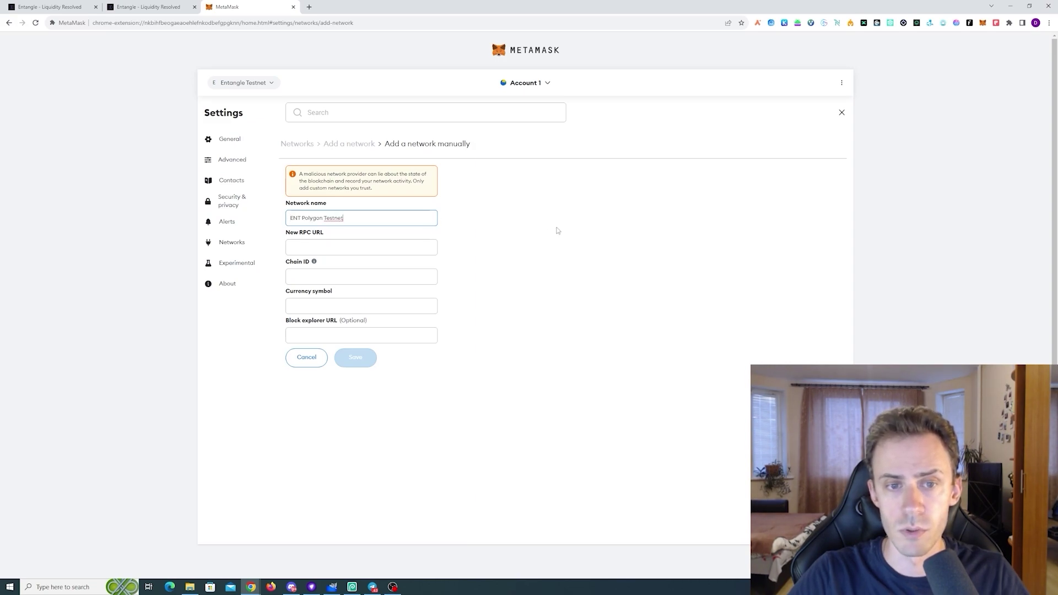
left_click(554, 227)
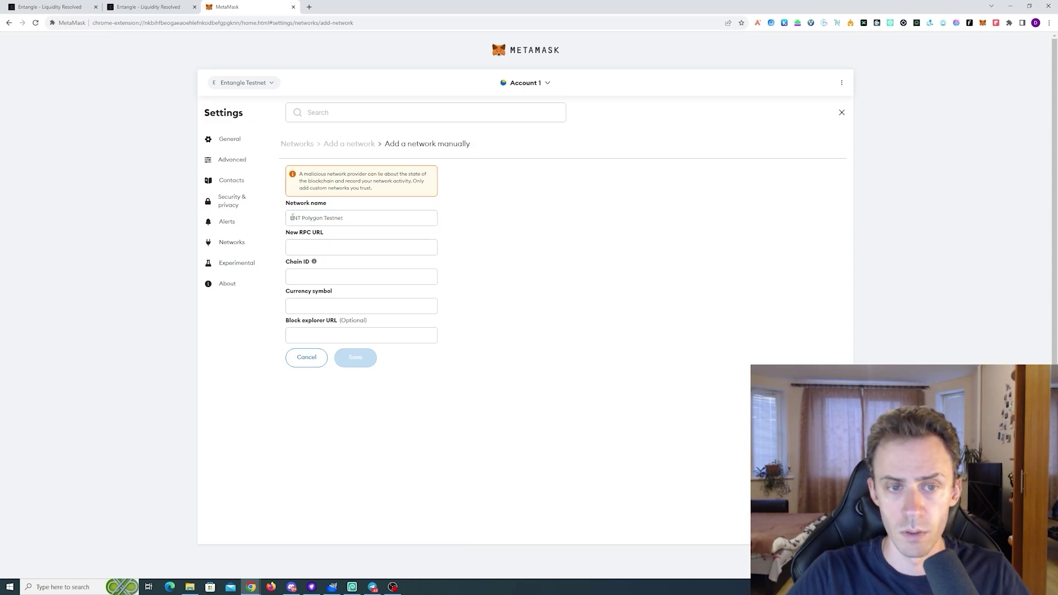
left_click_drag(293, 216, 344, 218)
left_click(443, 234)
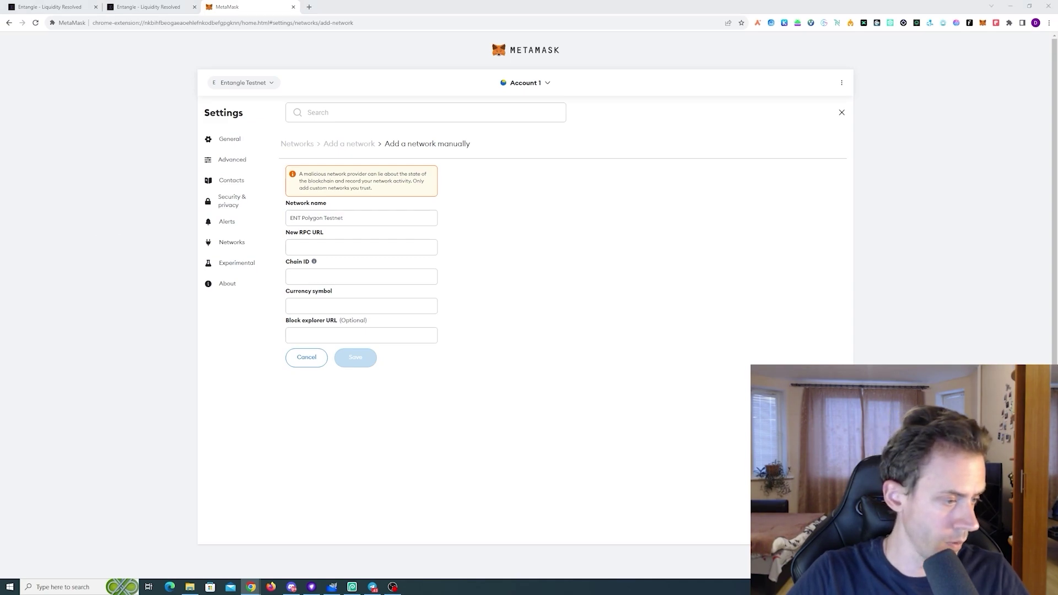
Paste the Entangle Polygon RPC URL and enter chain ID 137
left_click(386, 247)
type("https://nodes.test.entangle.fi/rpc/polygon")
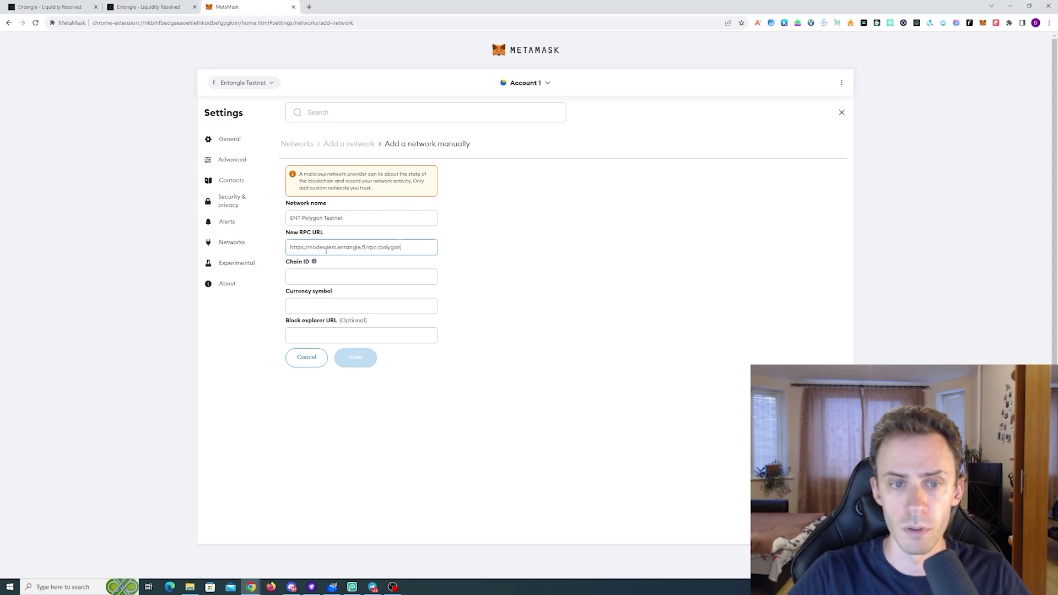
left_click(541, 267)
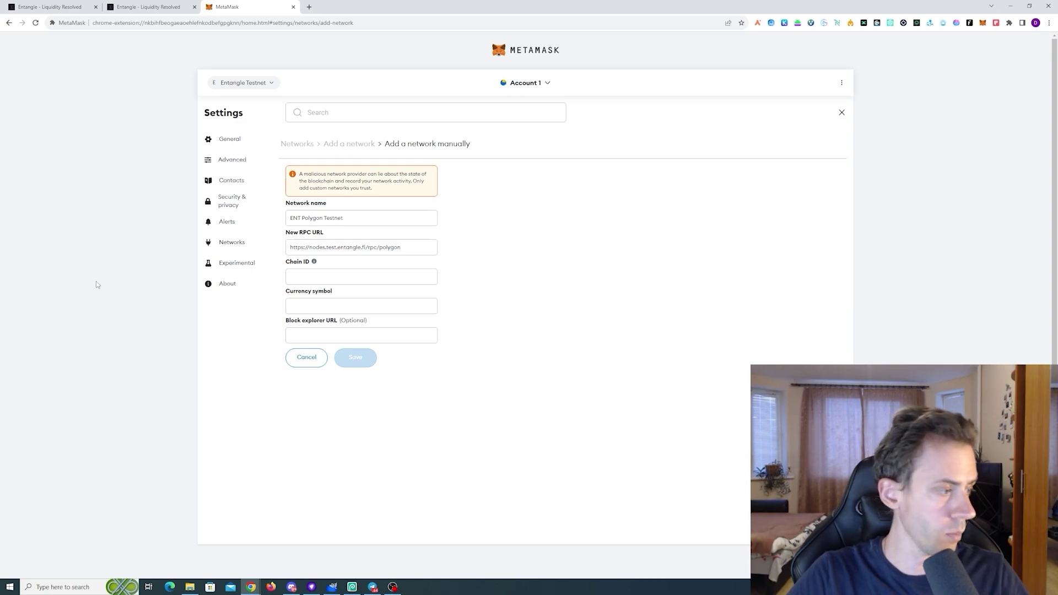
left_click(326, 278)
type("137")
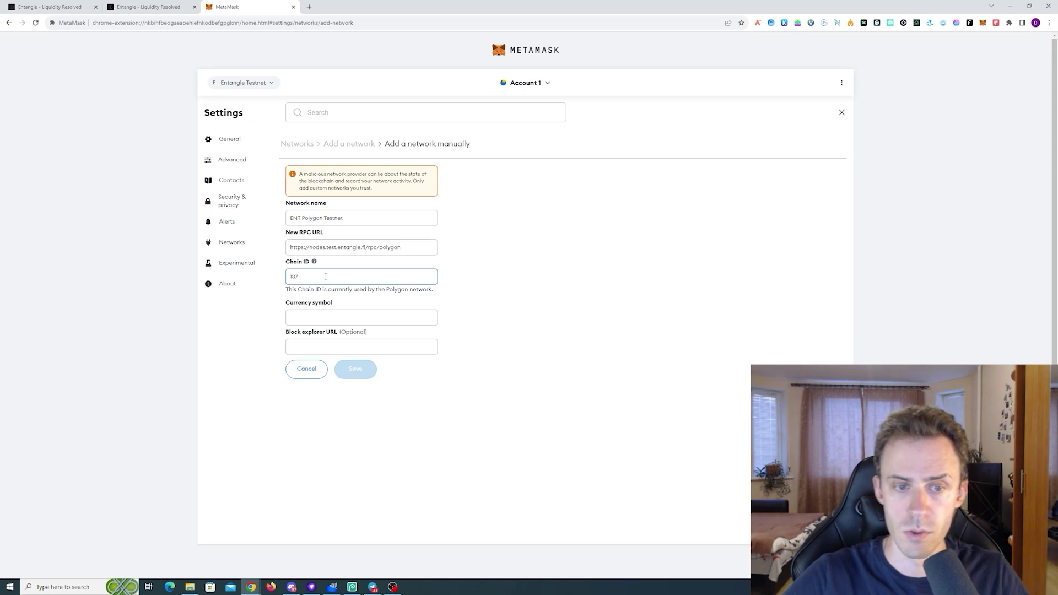
left_click(335, 320)
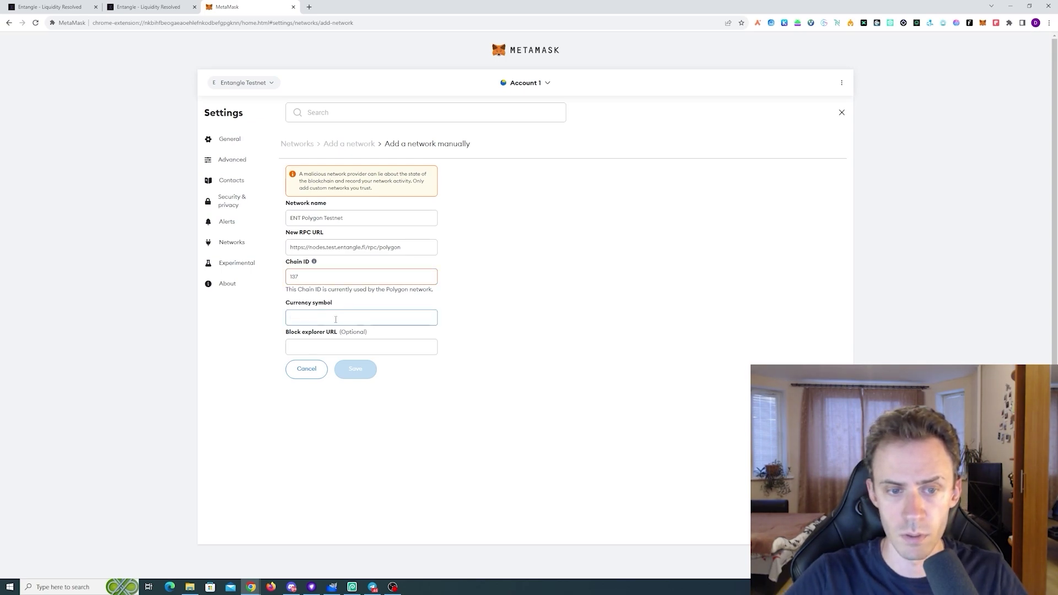
Set currency MATIC, save and switch to ENT Polygon Testnet, then return to Discord
type("MATIC")
left_click(354, 399)
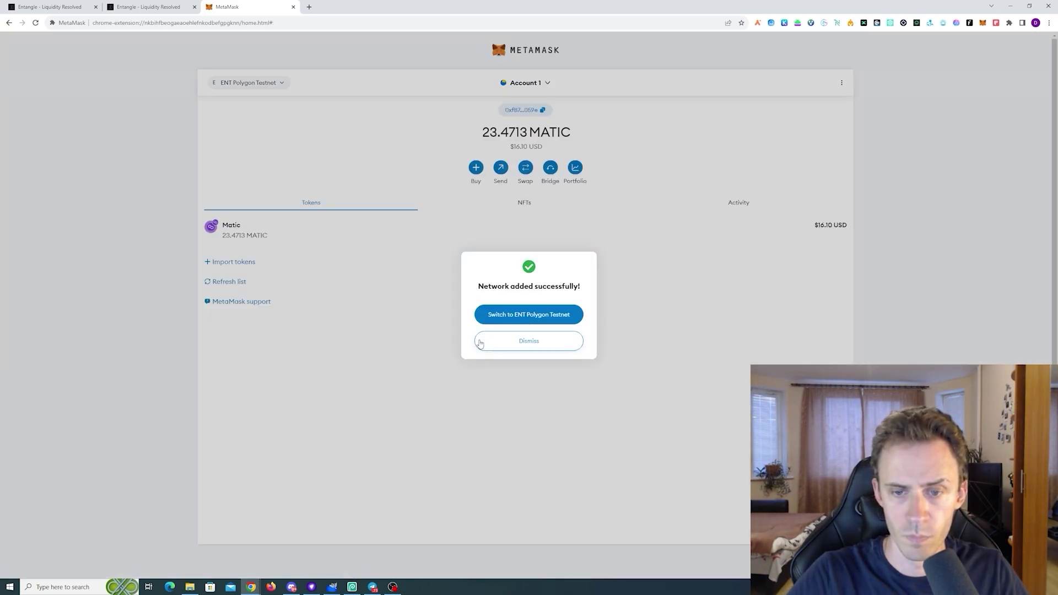
left_click(526, 319)
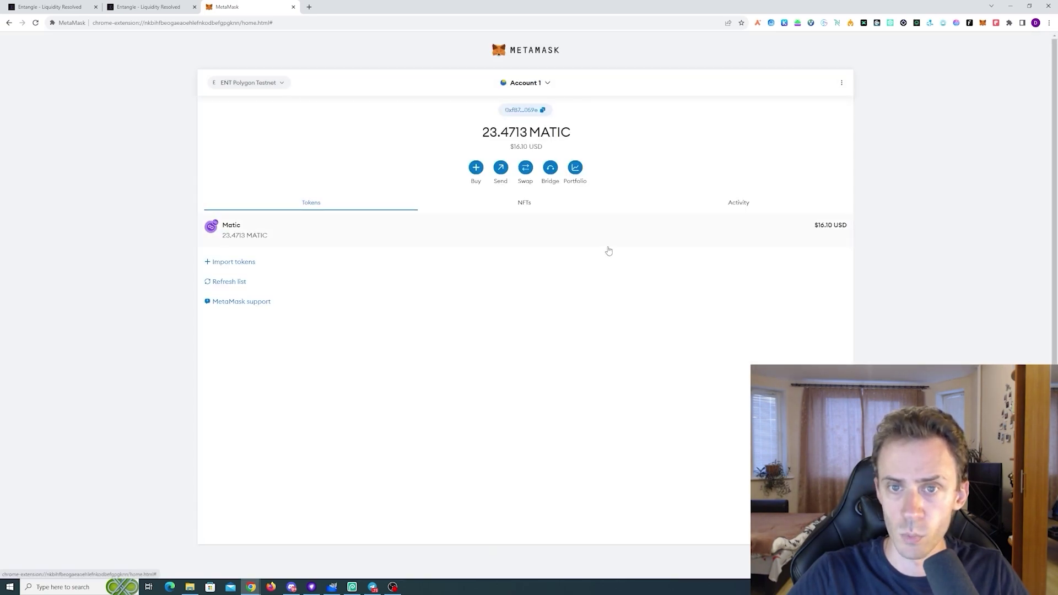
key("alt+Tab")
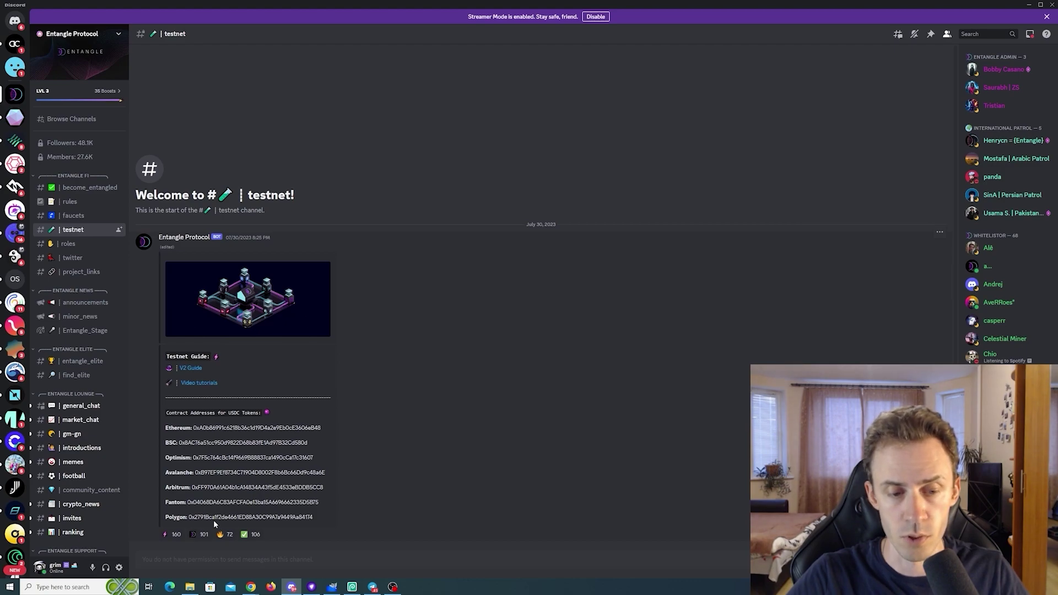
Import USDC into MetaMask using the Polygon contract address copied from Discord
left_click_drag(189, 518, 307, 525)
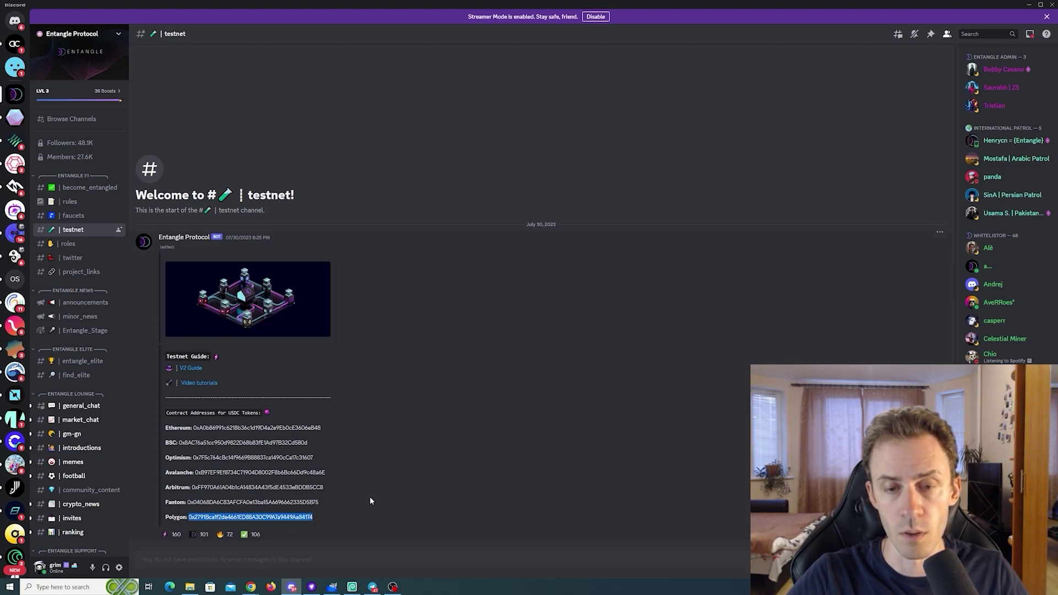
left_click(1029, 4)
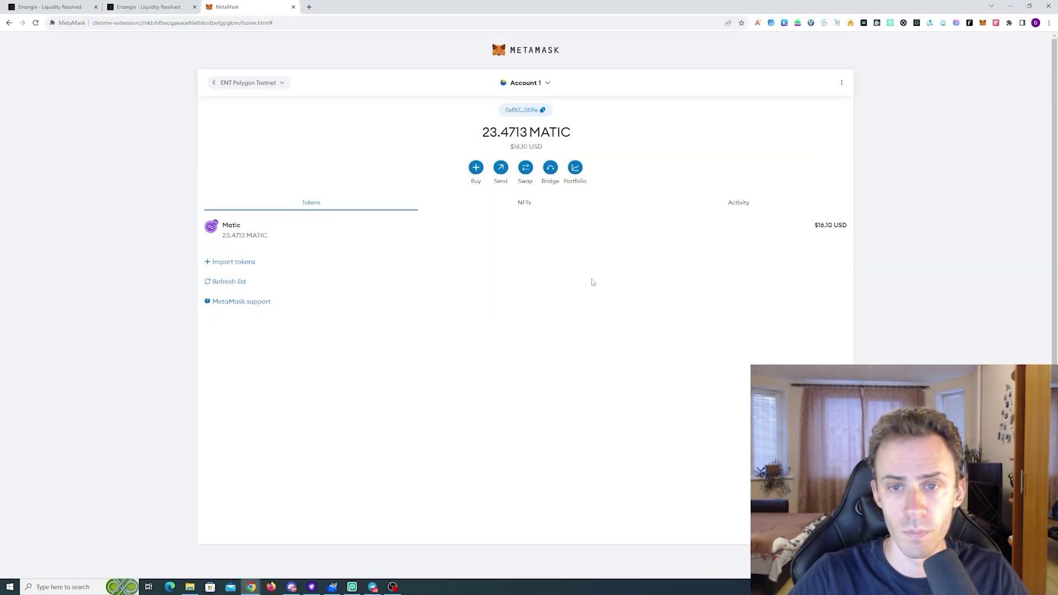
left_click(237, 263)
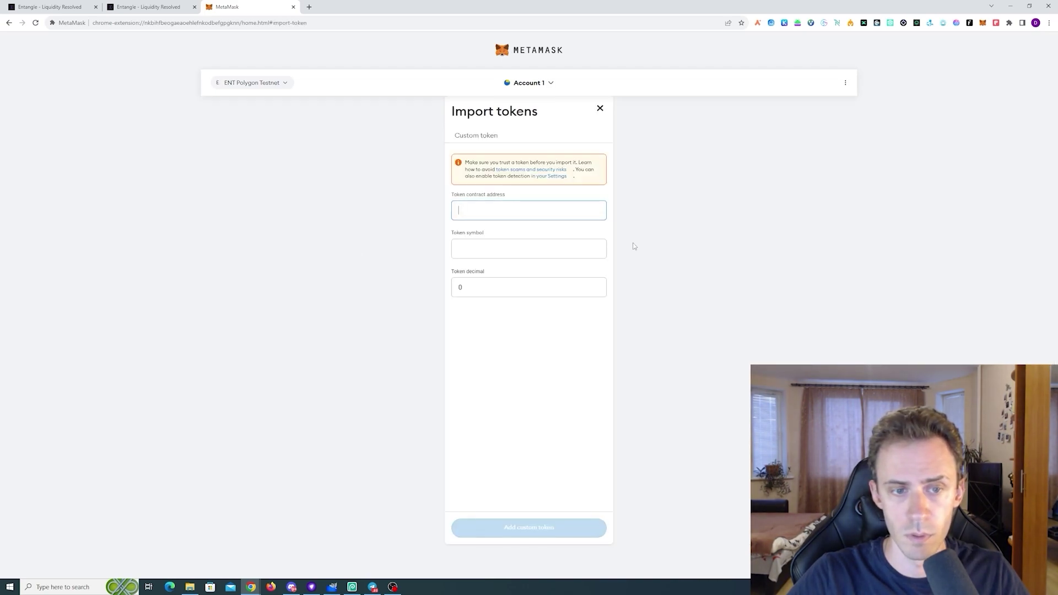
key("ctrl+v")
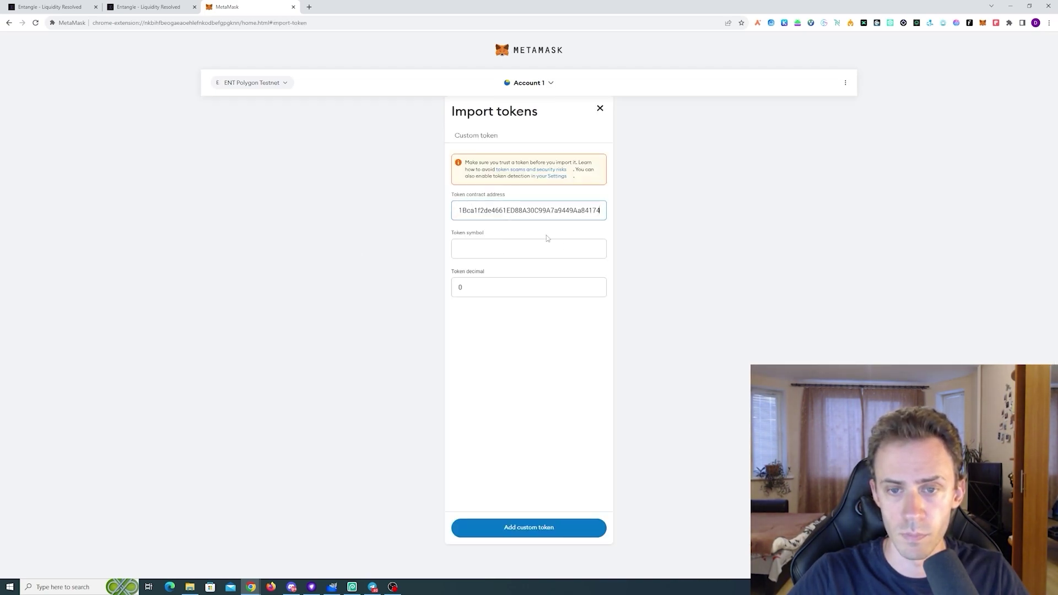
left_click(547, 239)
left_click(567, 528)
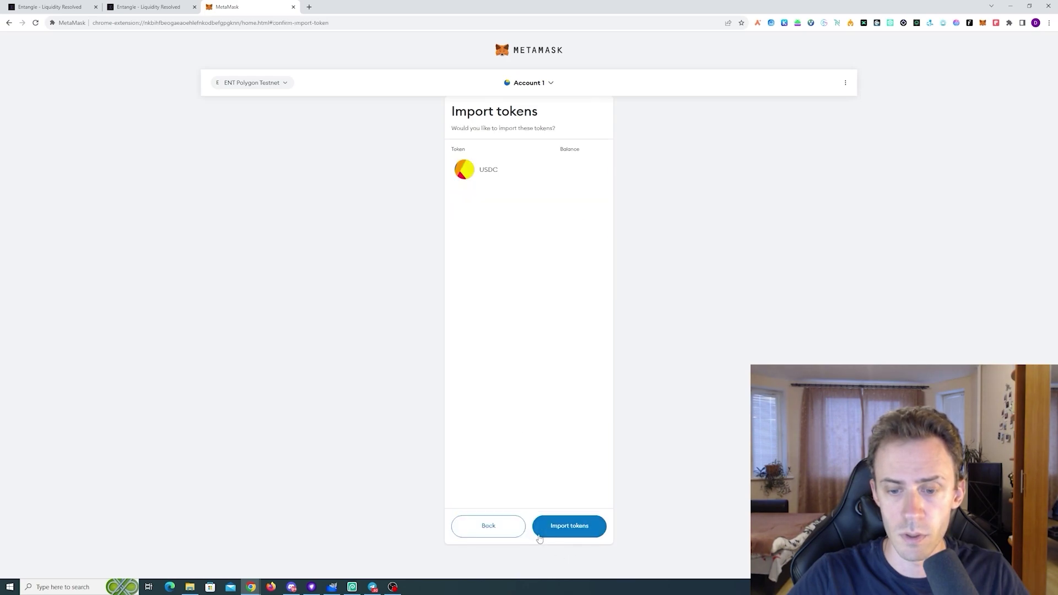
left_click(560, 527)
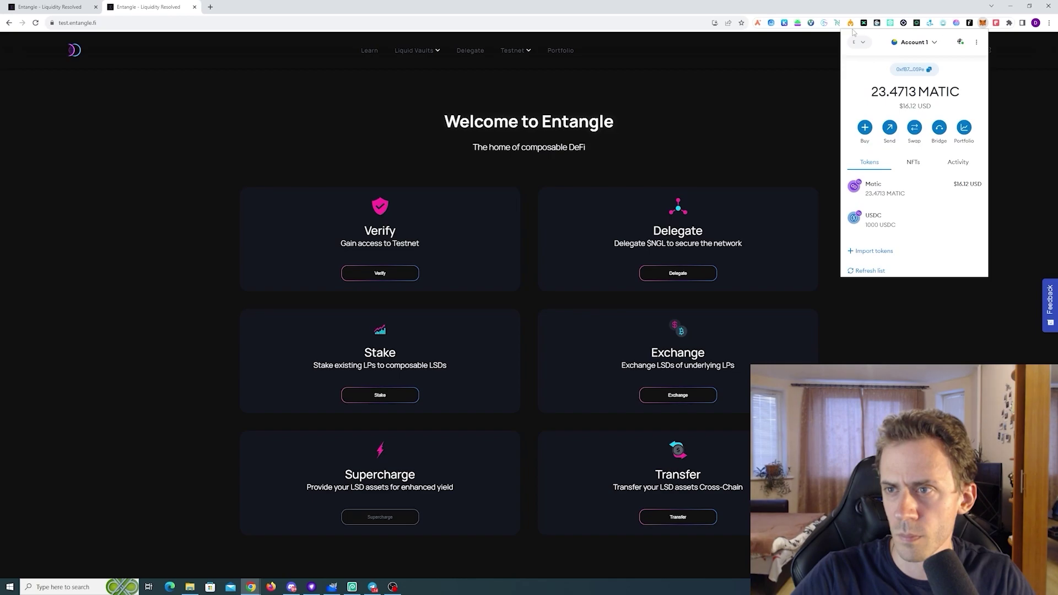
Switch the wallet to ENT Polygon Testnet and open the Exchange Liquid Vaults page
left_click(858, 41)
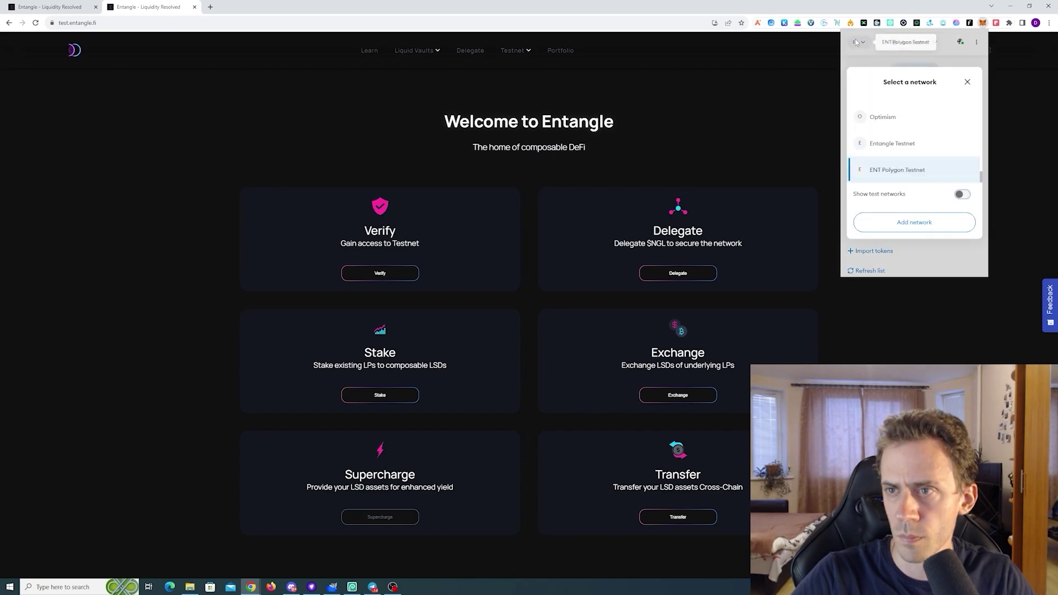
left_click(917, 175)
left_click(745, 107)
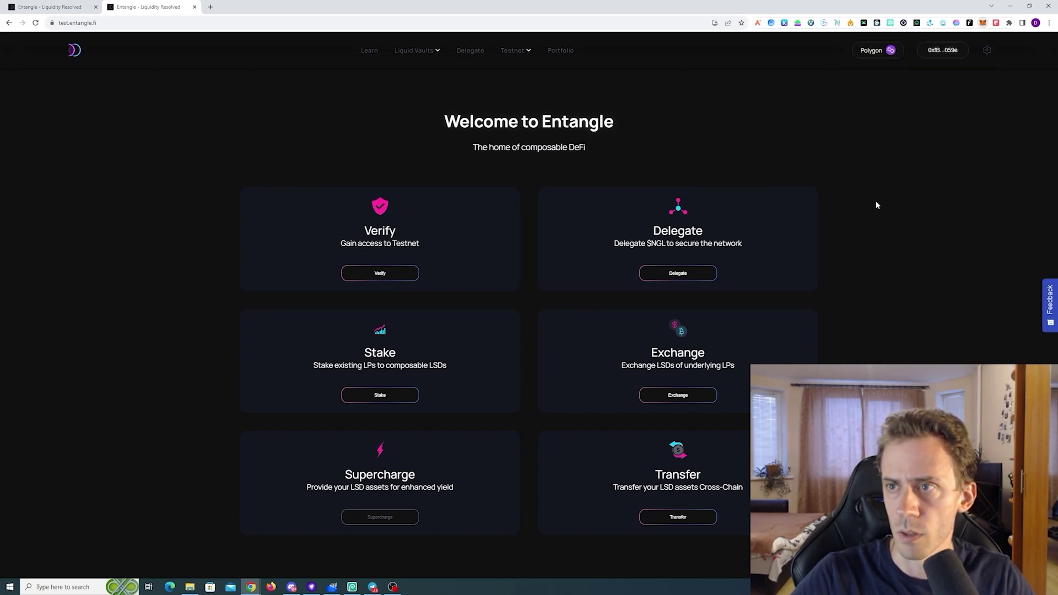
scroll(859, 243, "down", 3)
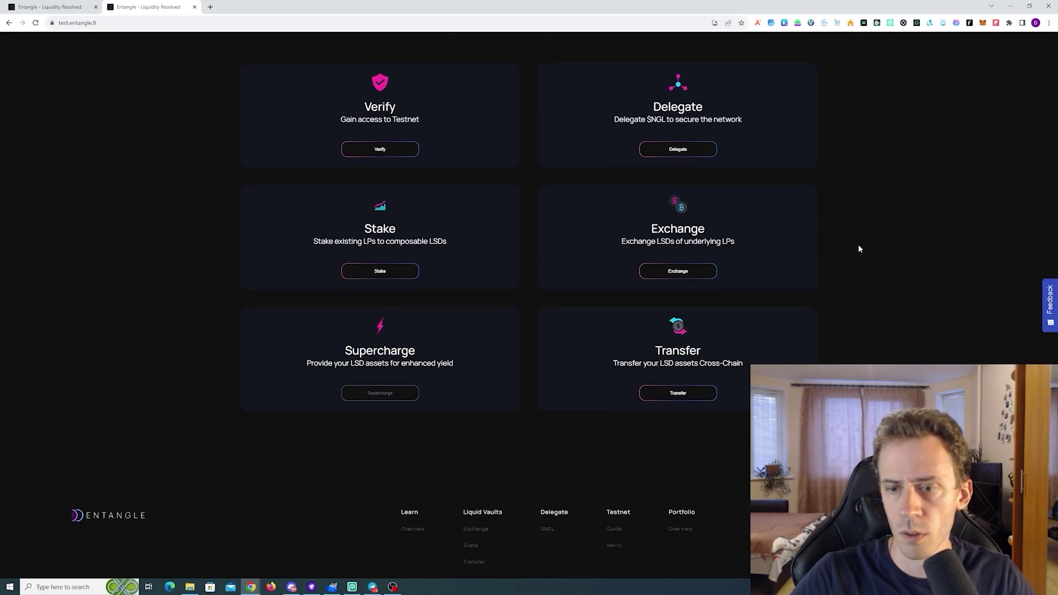
scroll(856, 250, "up", 3)
left_click(678, 395)
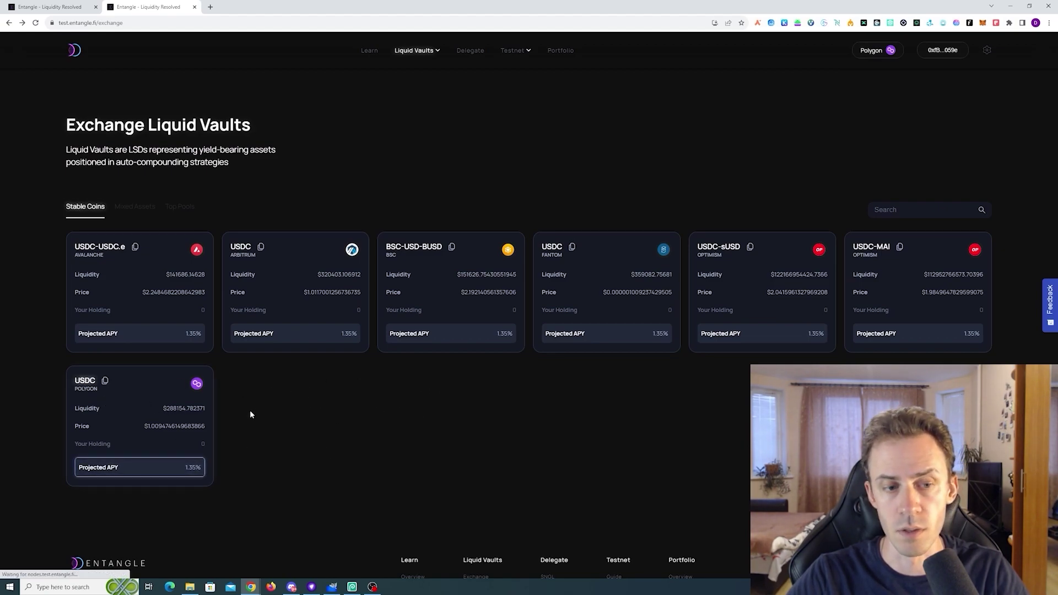
Enter 100 USDC in the Polygon USDC vault and approve a 1000 USDC spending cap with Market gas
left_click(157, 406)
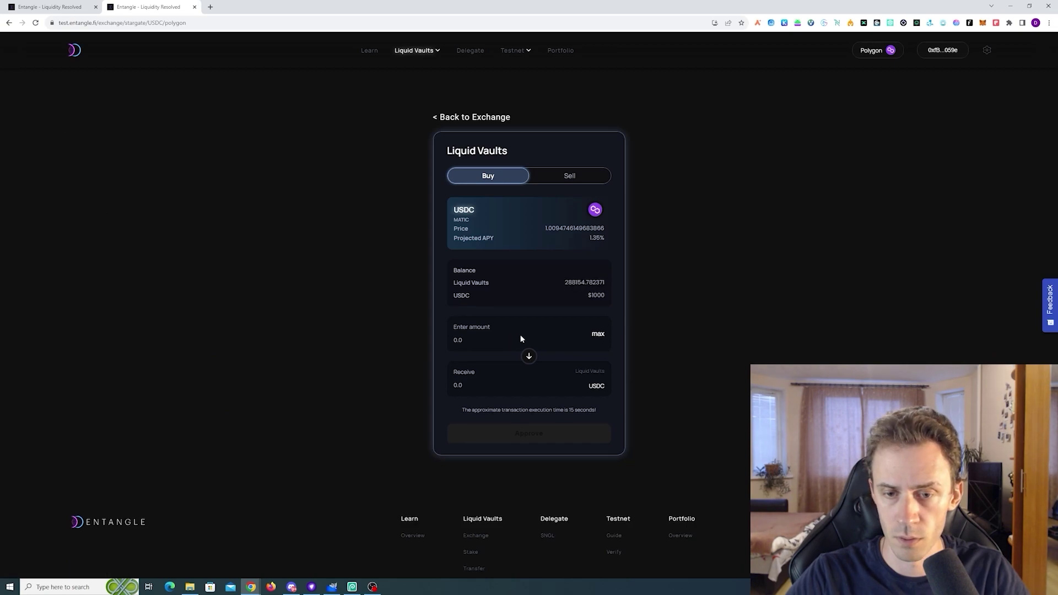
left_click(601, 337)
left_click_drag(468, 340, 352, 330)
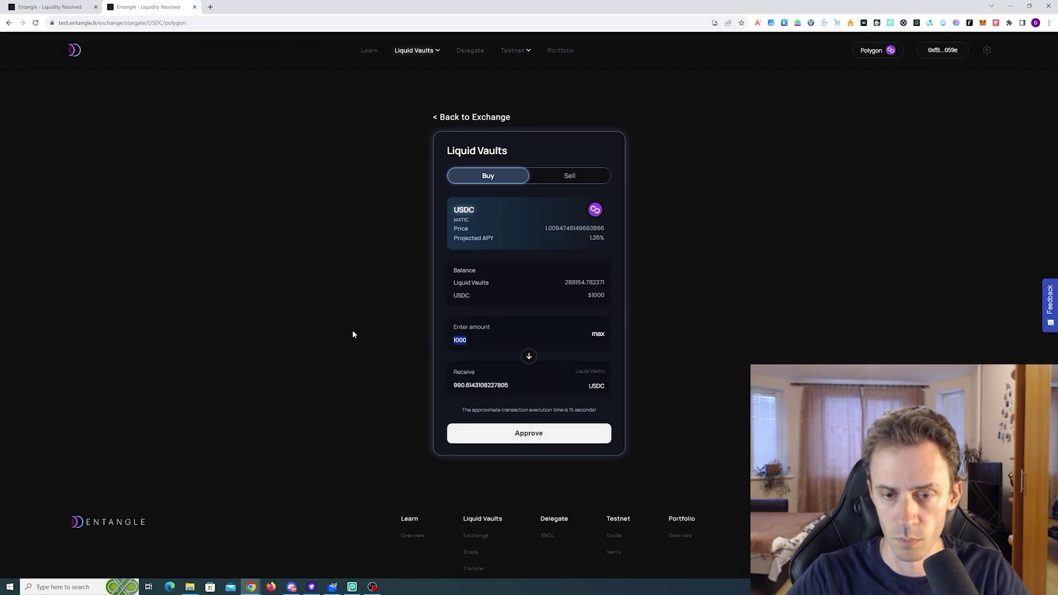
type("100")
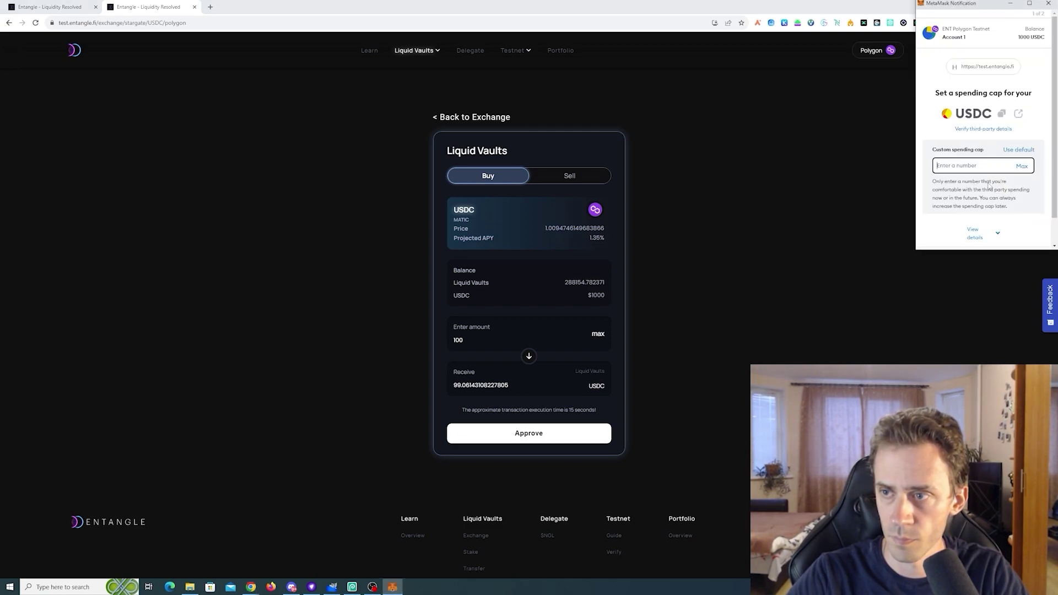
left_click(1021, 165)
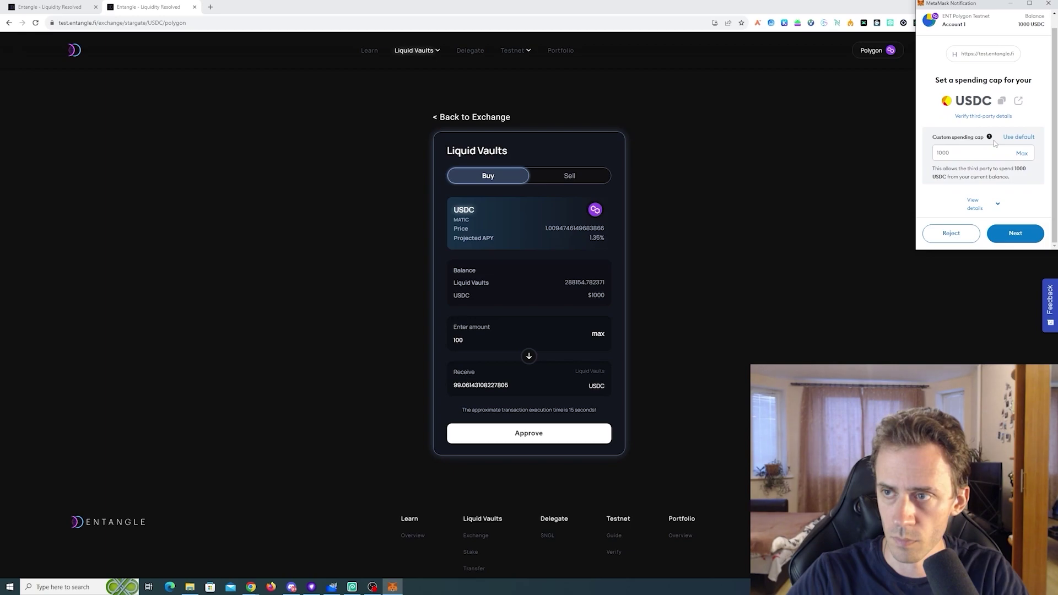
left_click(1015, 233)
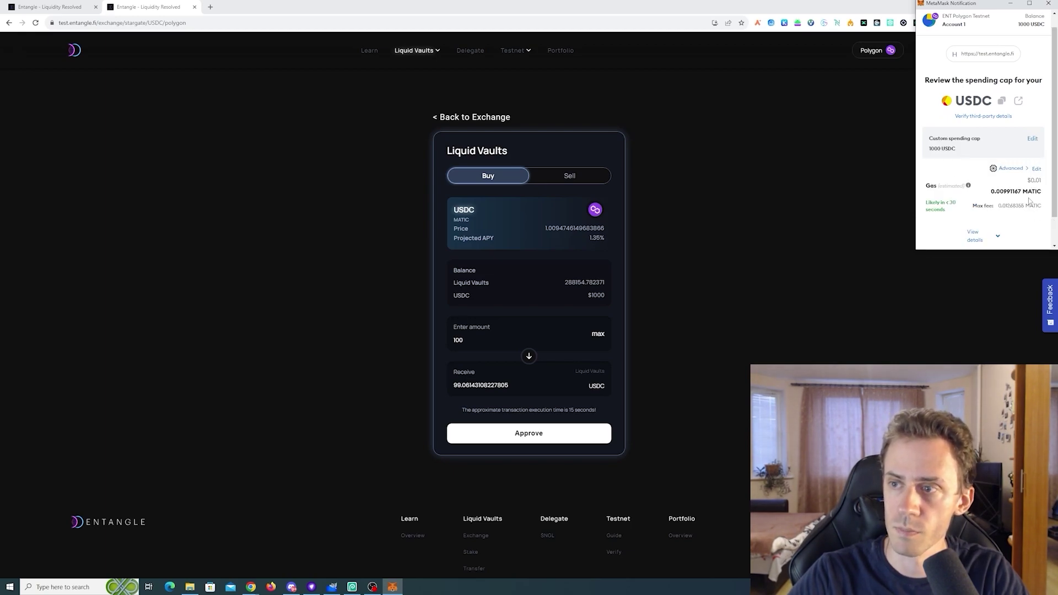
left_click(1010, 169)
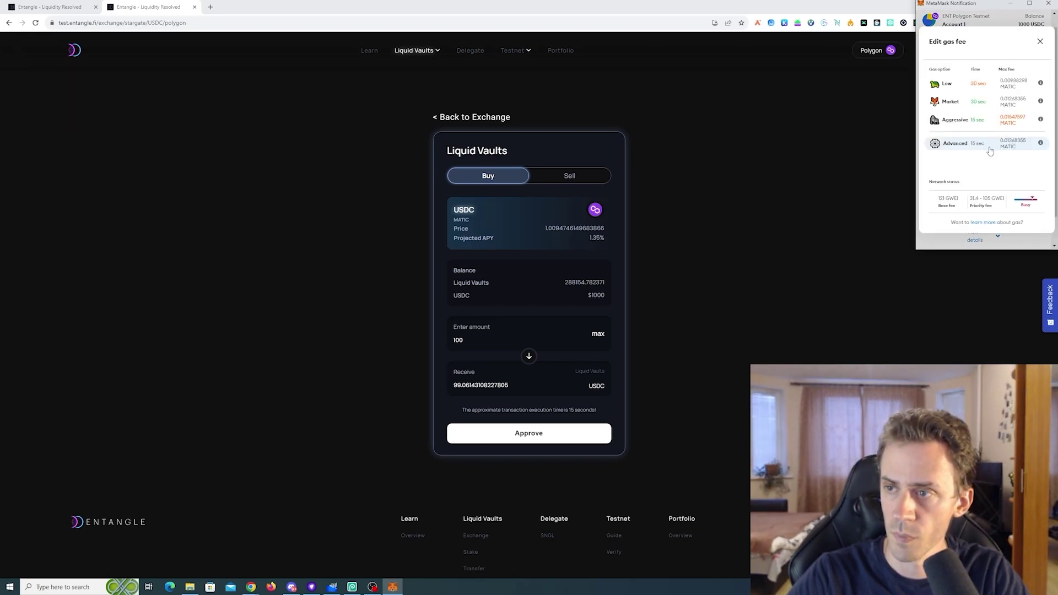
left_click(980, 103)
scroll(984, 177, "down", 1)
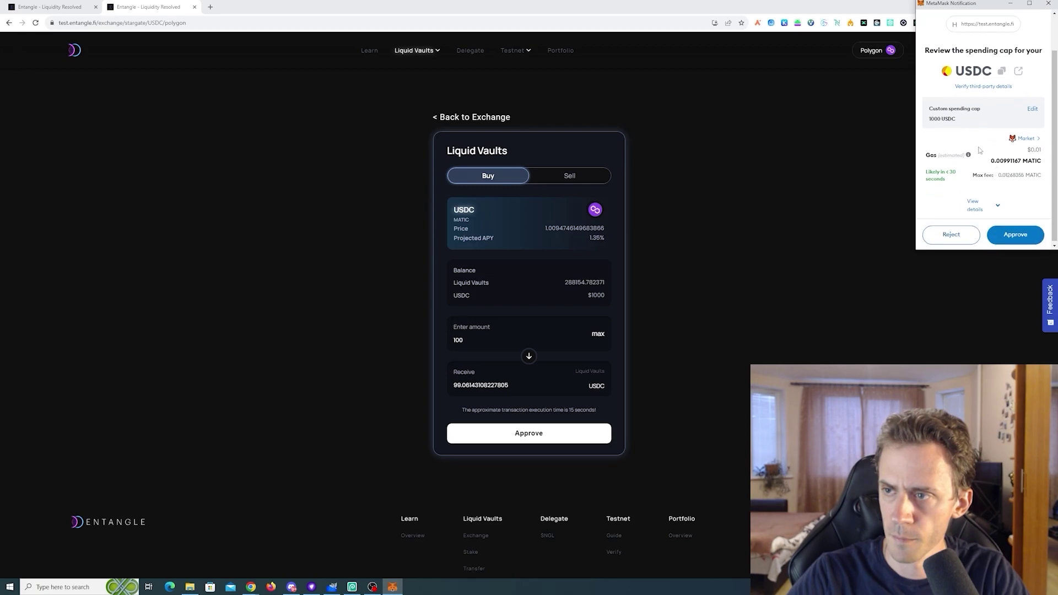
left_click(1015, 233)
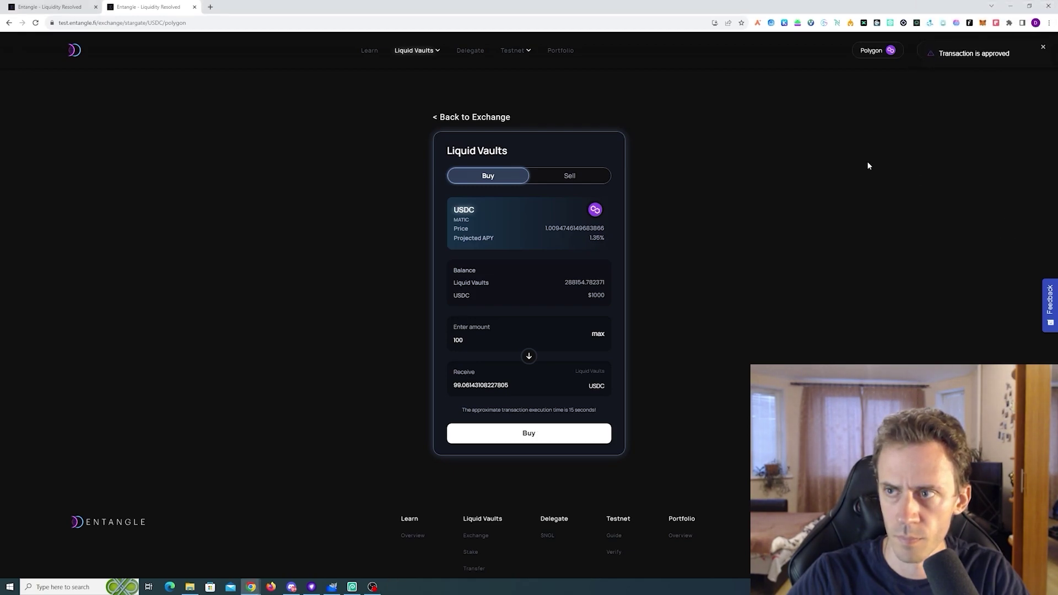
Buy 100 USDC of the vault twice, confirming each purchase and dismissing the success message
left_click(529, 433)
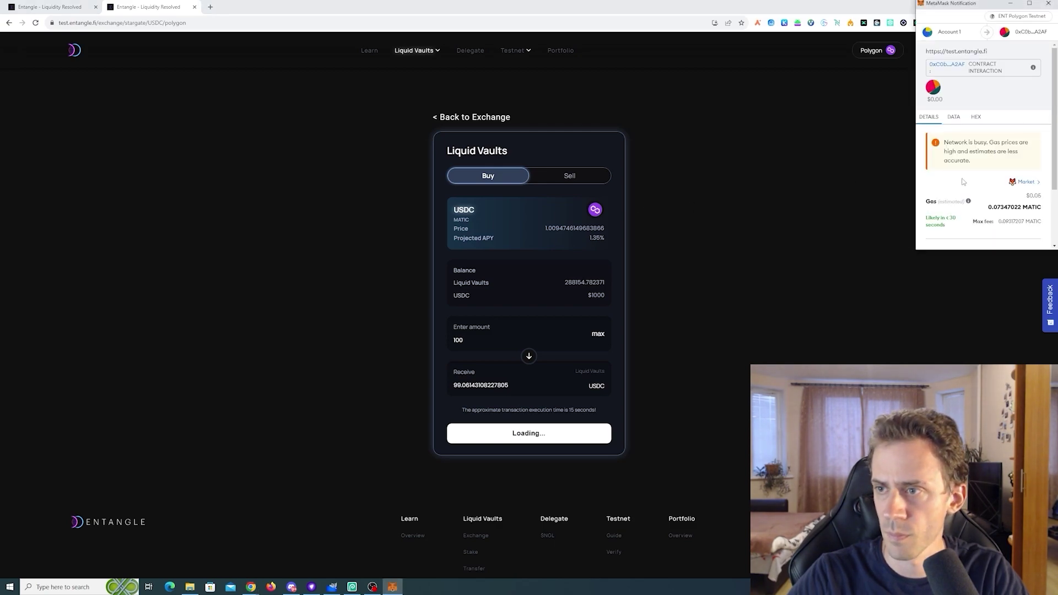
scroll(1021, 187, "down", 3)
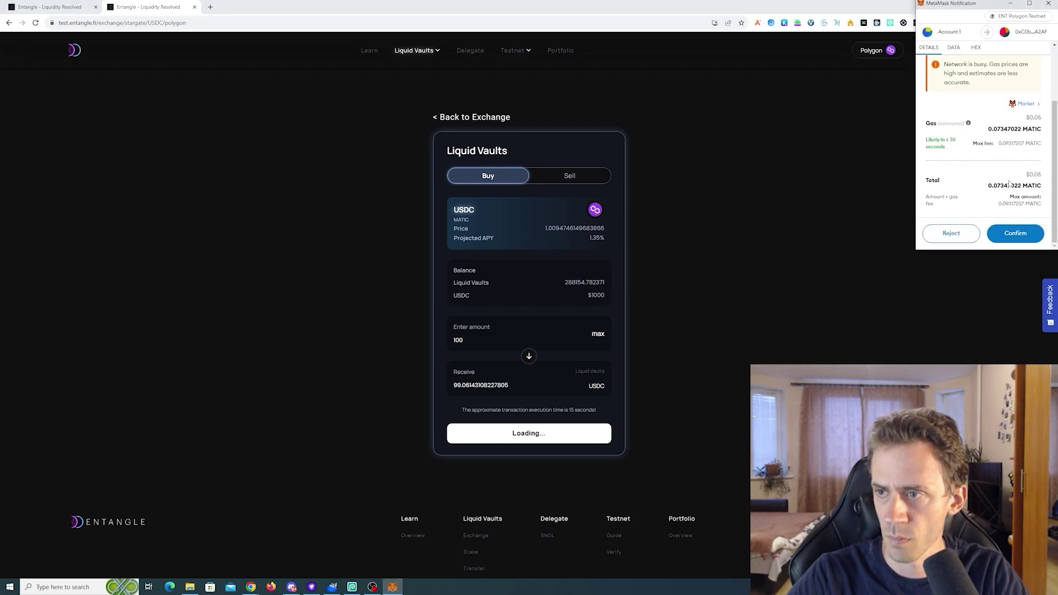
left_click(1016, 234)
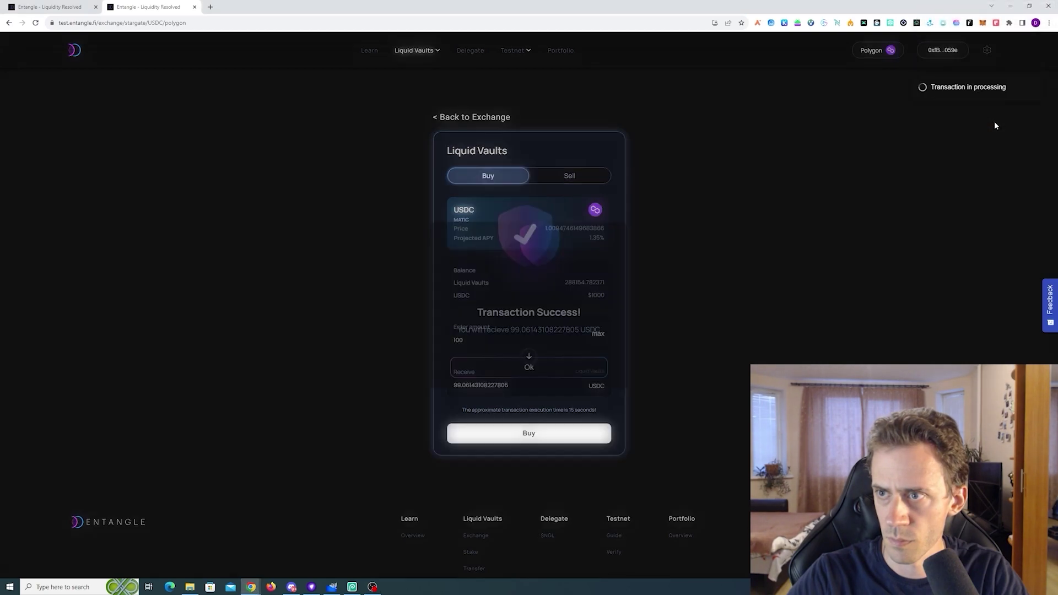
left_click(550, 374)
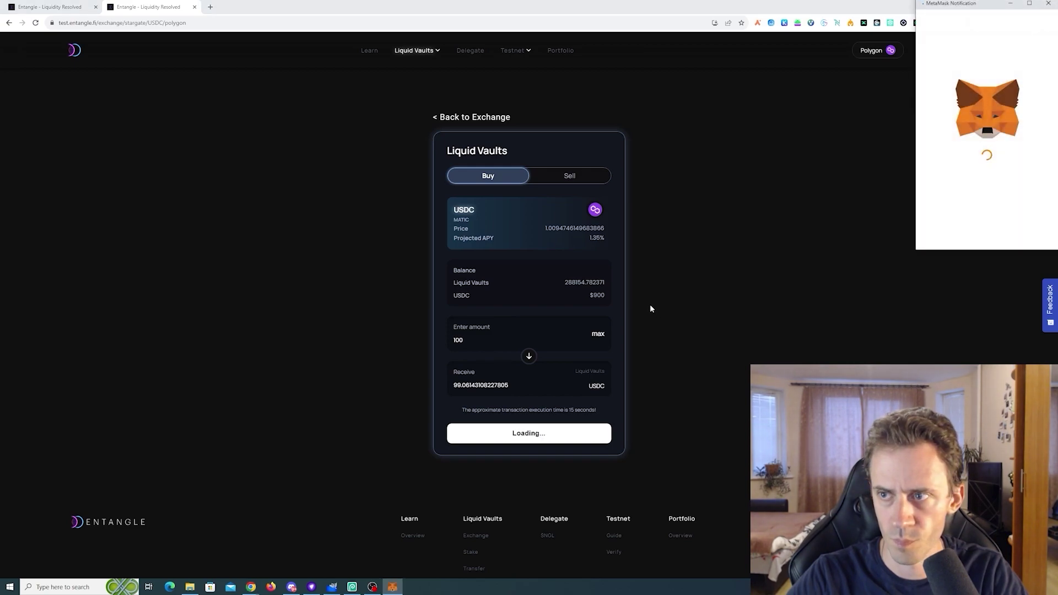
scroll(1023, 216, "down", 3)
left_click(1024, 236)
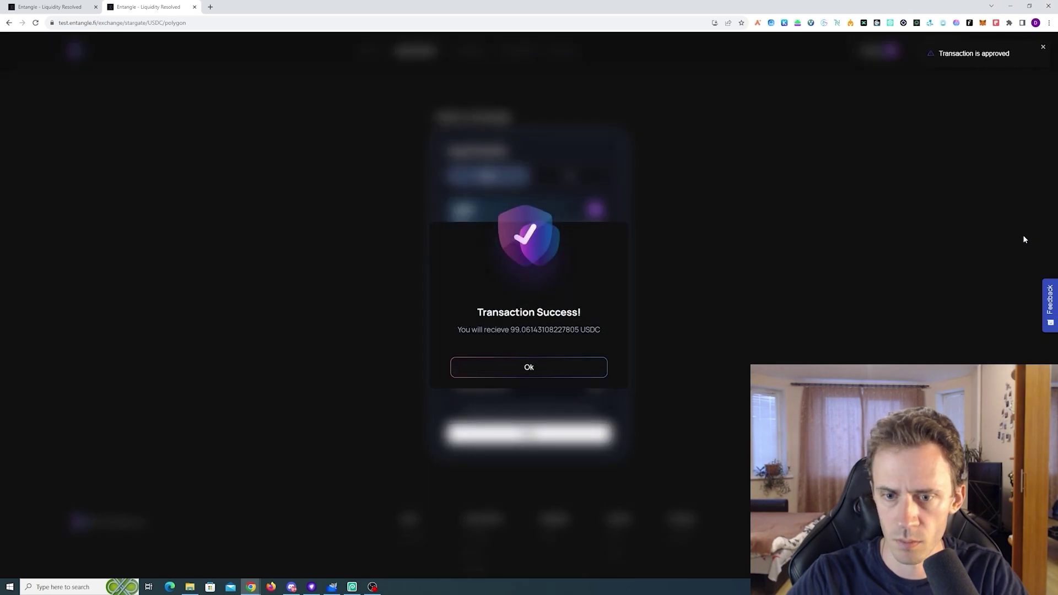
left_click(558, 373)
Copy the USDC Polygon synth address and import it into MetaMask as the MAT-SYNTH token
key("ctrl+w")
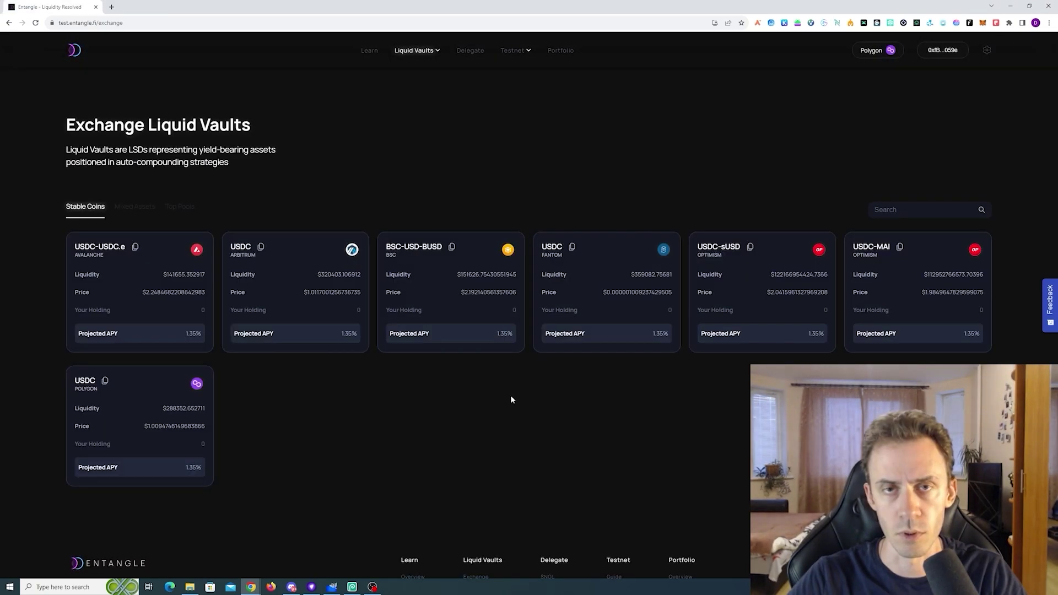
left_click(104, 380)
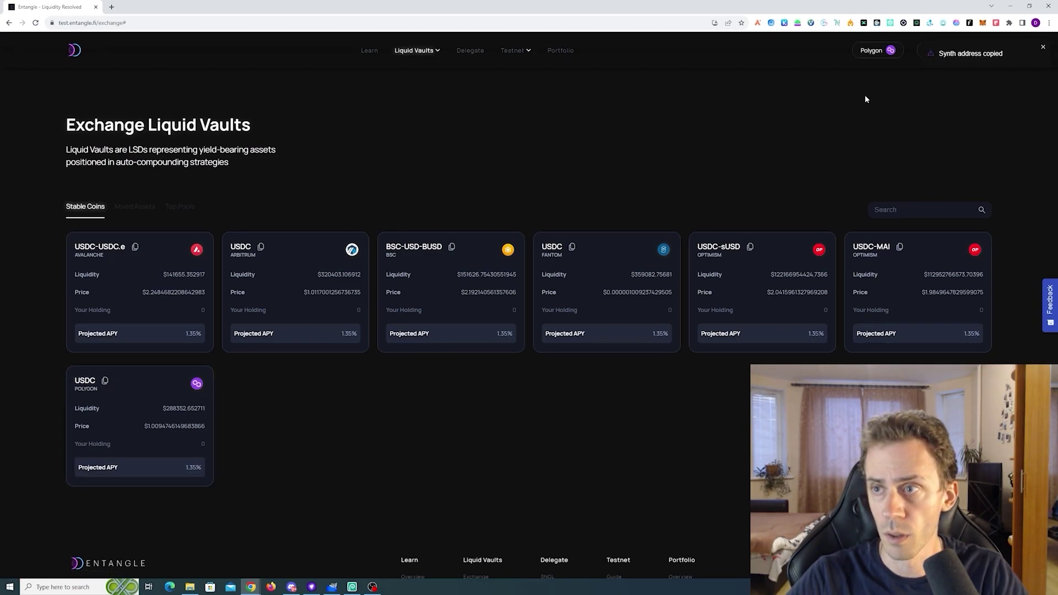
left_click(983, 23)
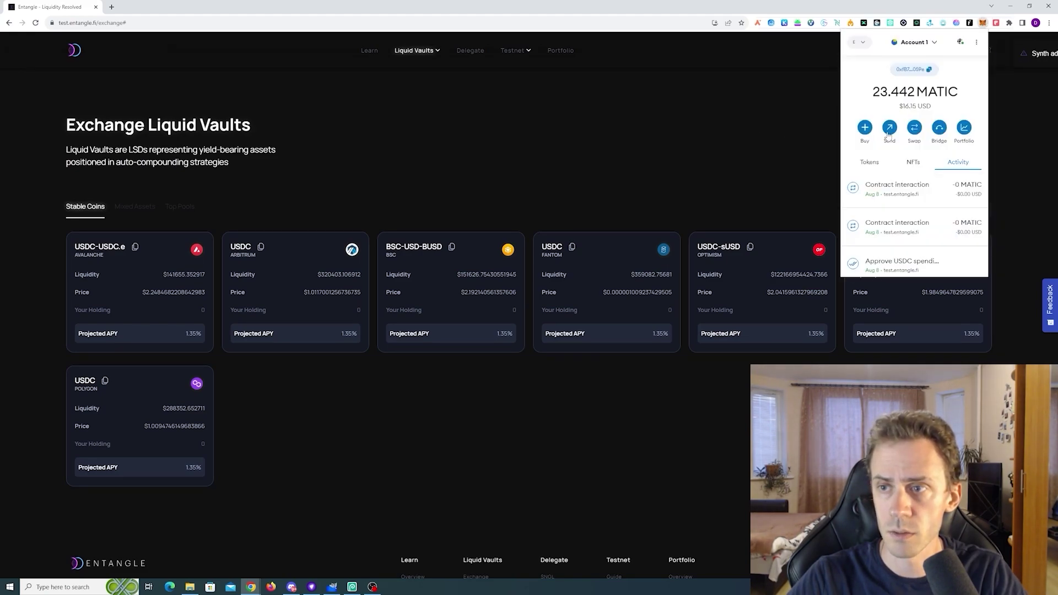
left_click(869, 163)
scroll(871, 182, "down", 3)
left_click(875, 212)
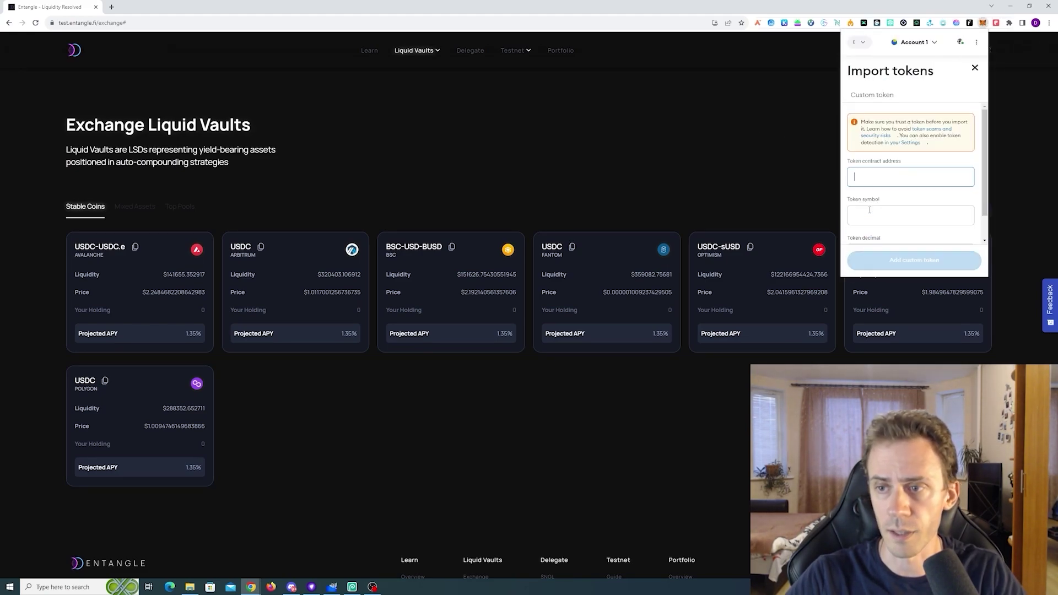
key("ctrl+v")
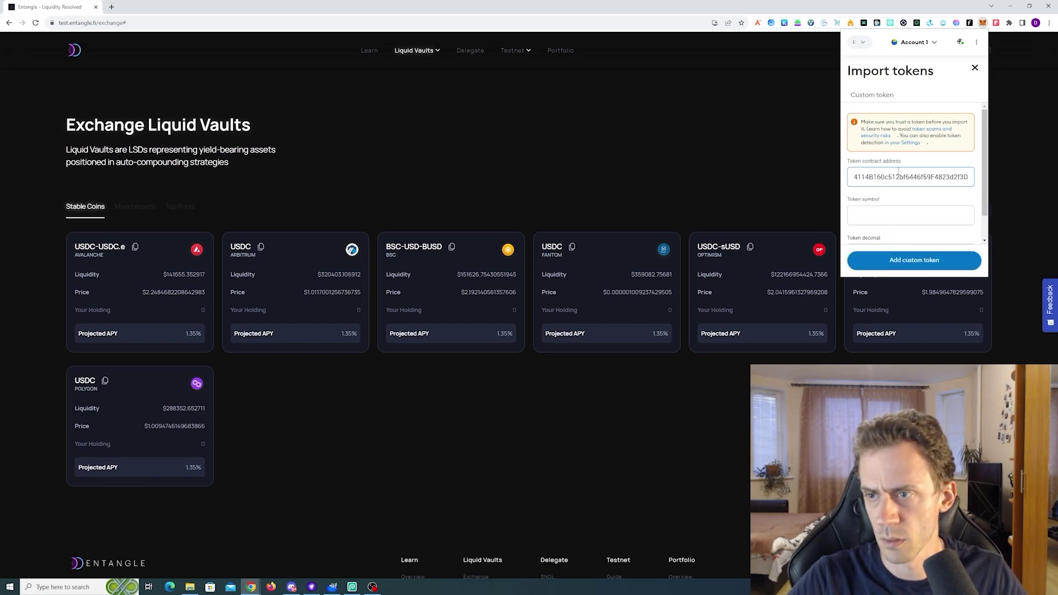
left_click(906, 262)
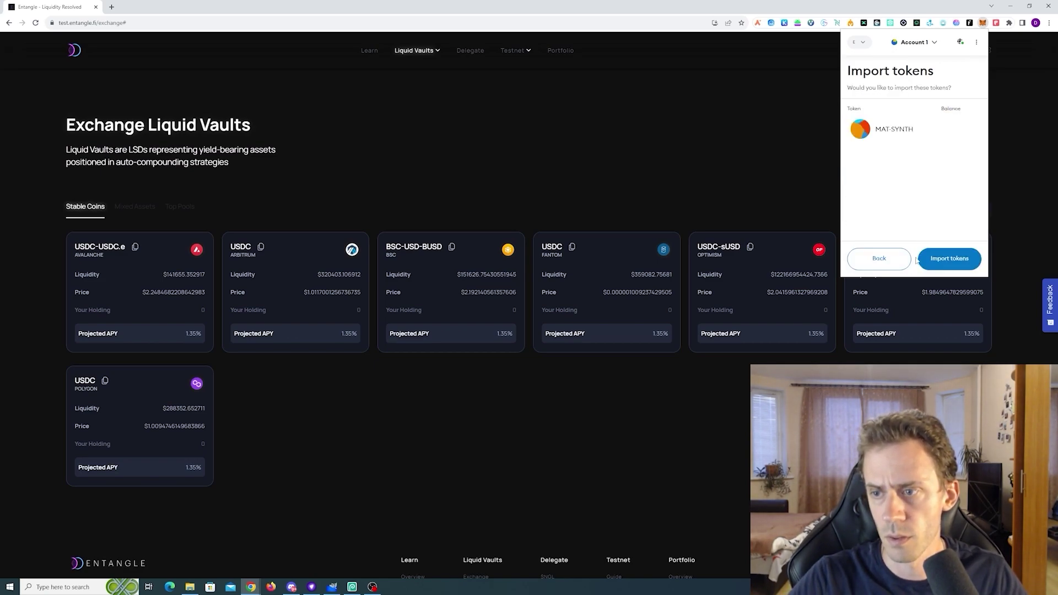
left_click(947, 258)
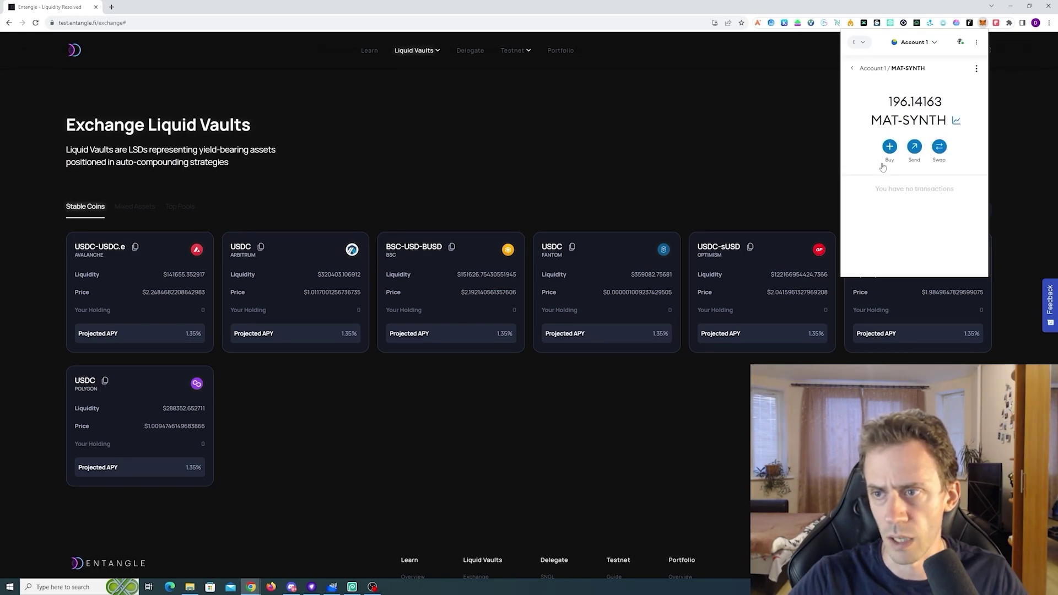
Switch the vault panel to Sell and approve the MAT-SYNTH spending cap with Market gas
left_click(864, 76)
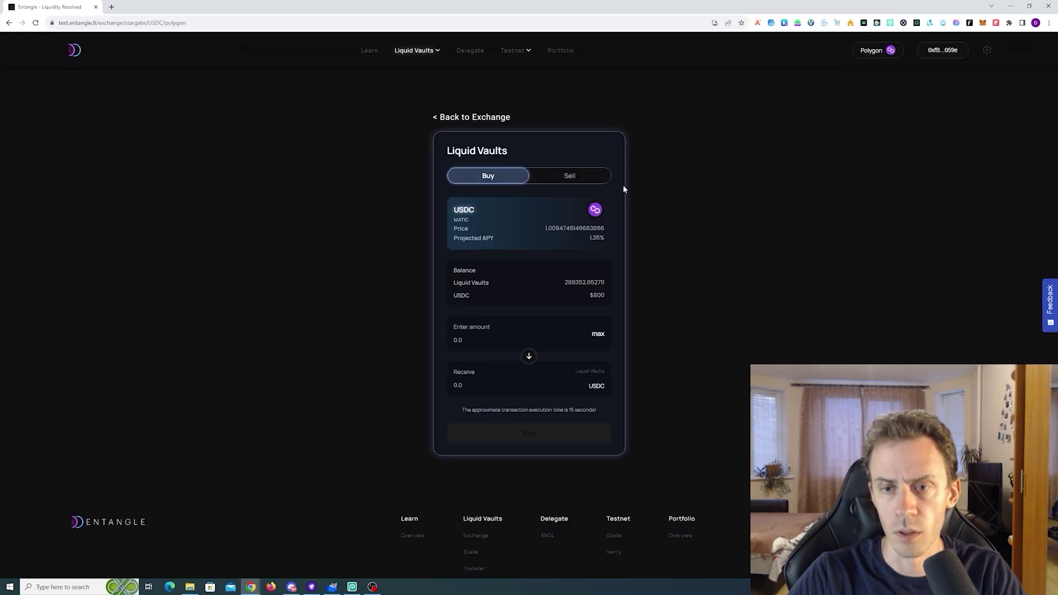
left_click(580, 175)
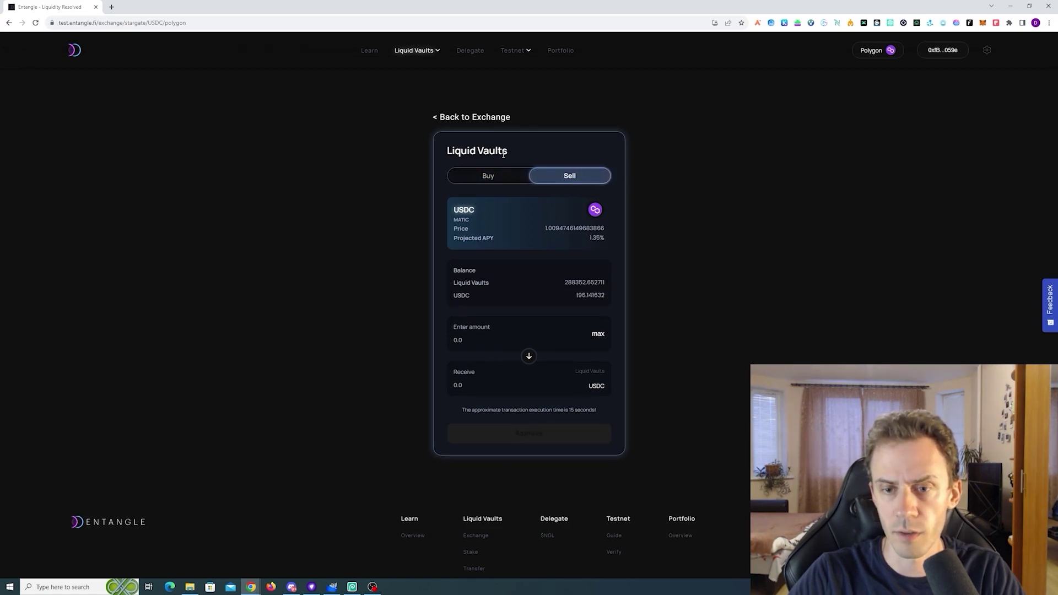
left_click(567, 347)
type("98")
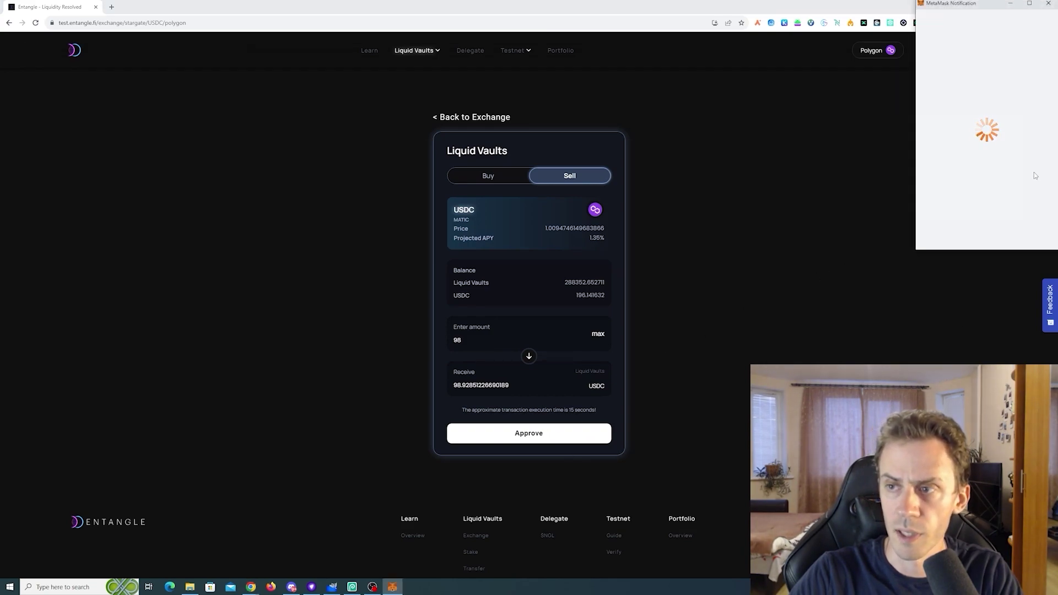
scroll(1019, 209, "down", 1)
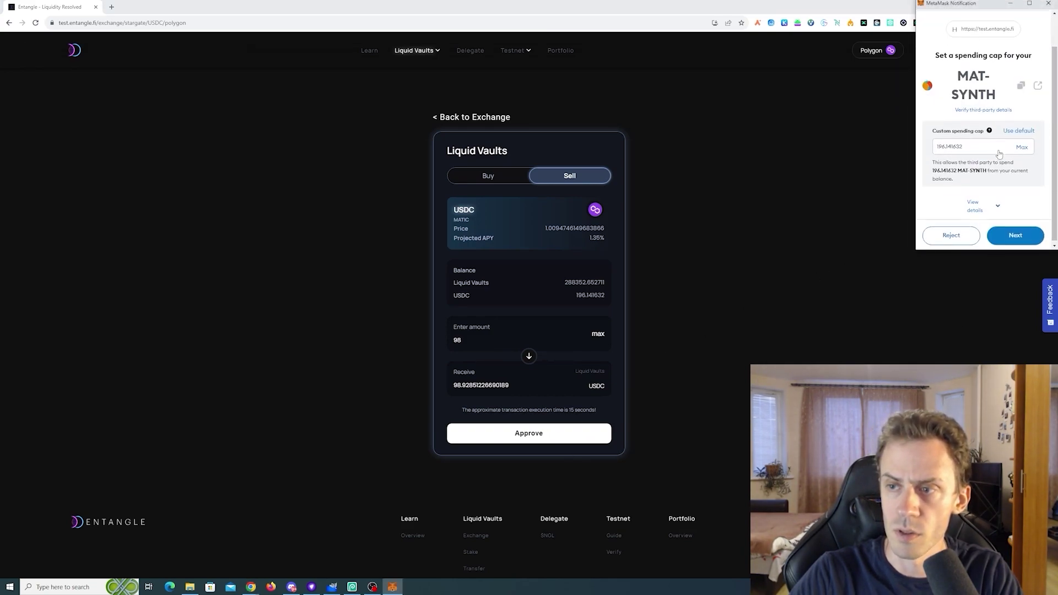
left_click(1019, 231)
scroll(992, 165, "down", 1)
left_click(984, 109)
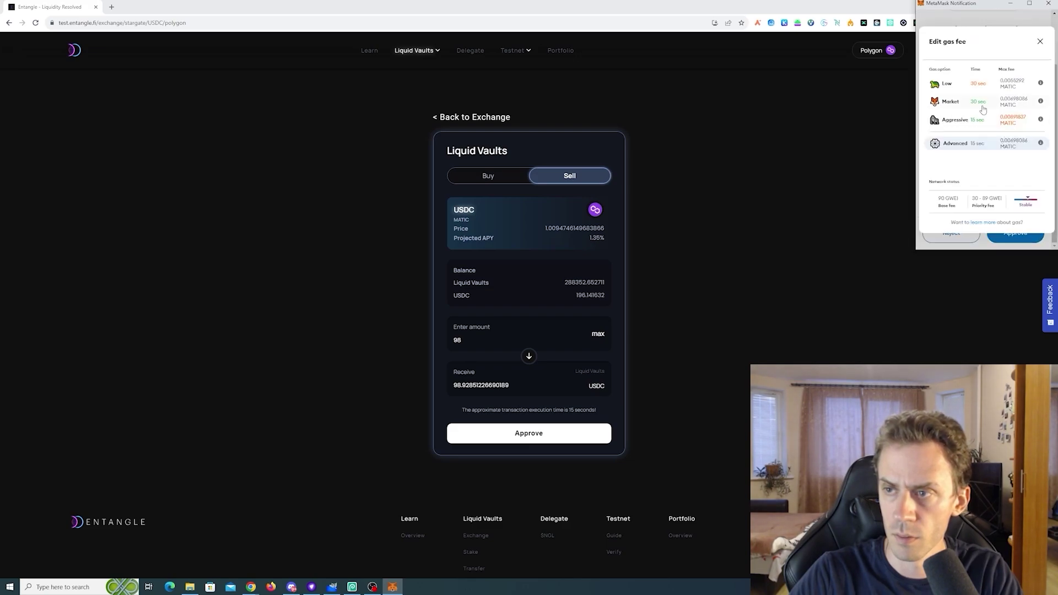
left_click(983, 109)
left_click(1023, 236)
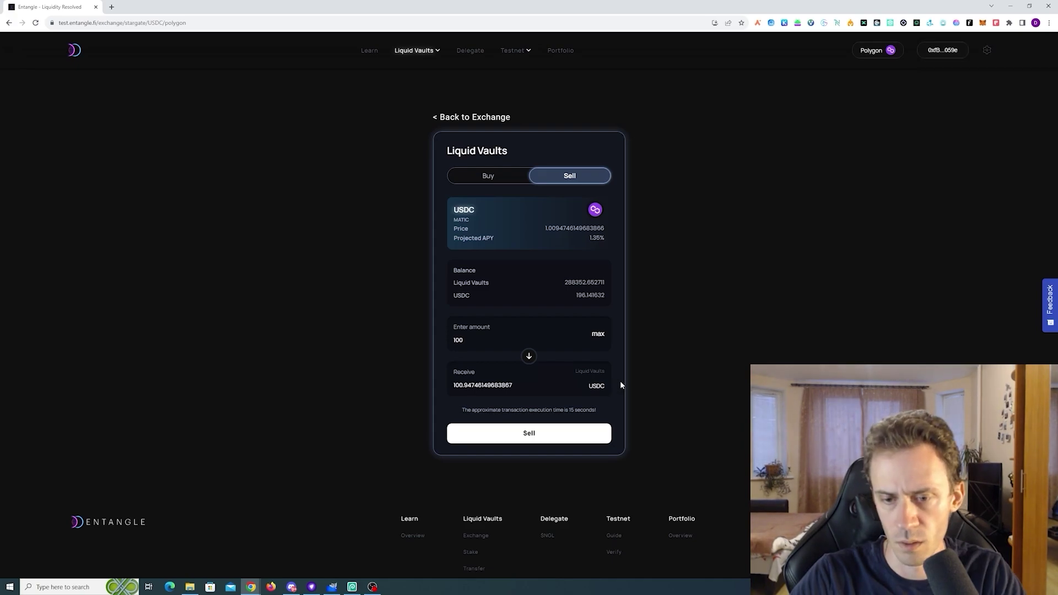
Sell 100 vault tokens for USDC, then go to the staking page
left_click(552, 433)
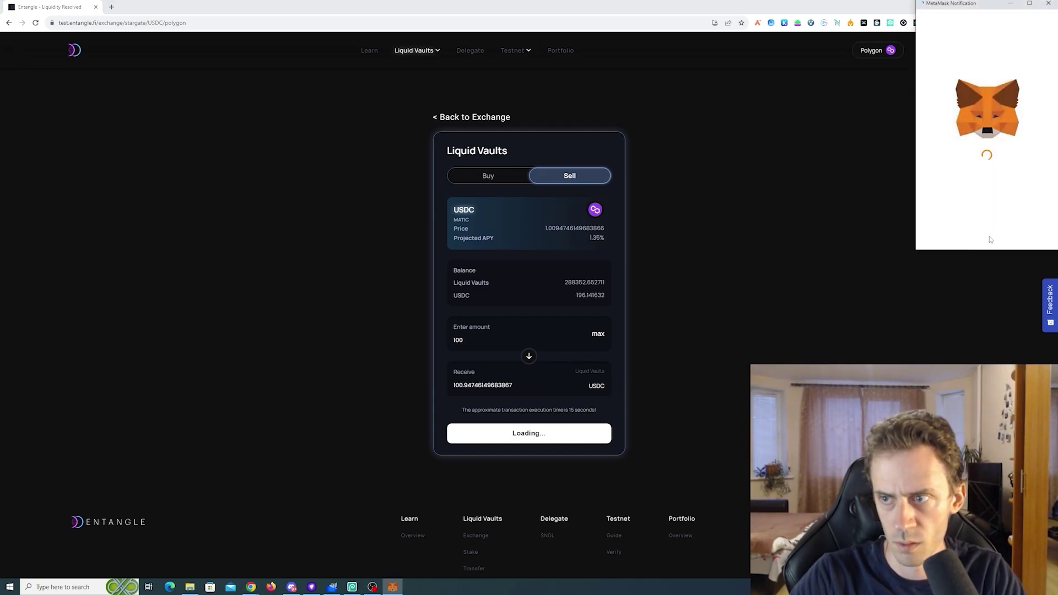
scroll(1018, 188, "down", 1)
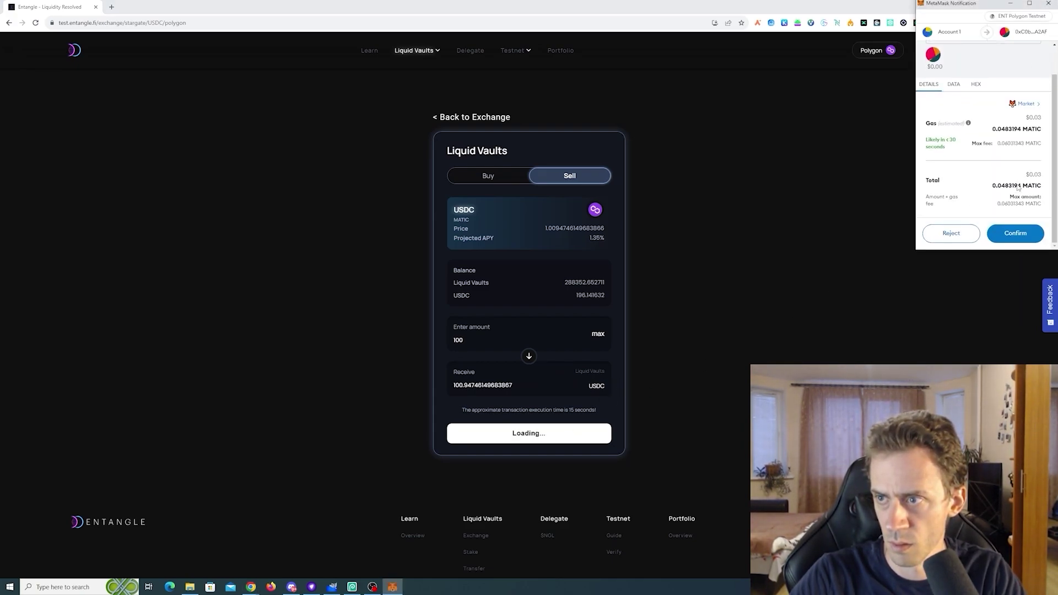
left_click(1019, 236)
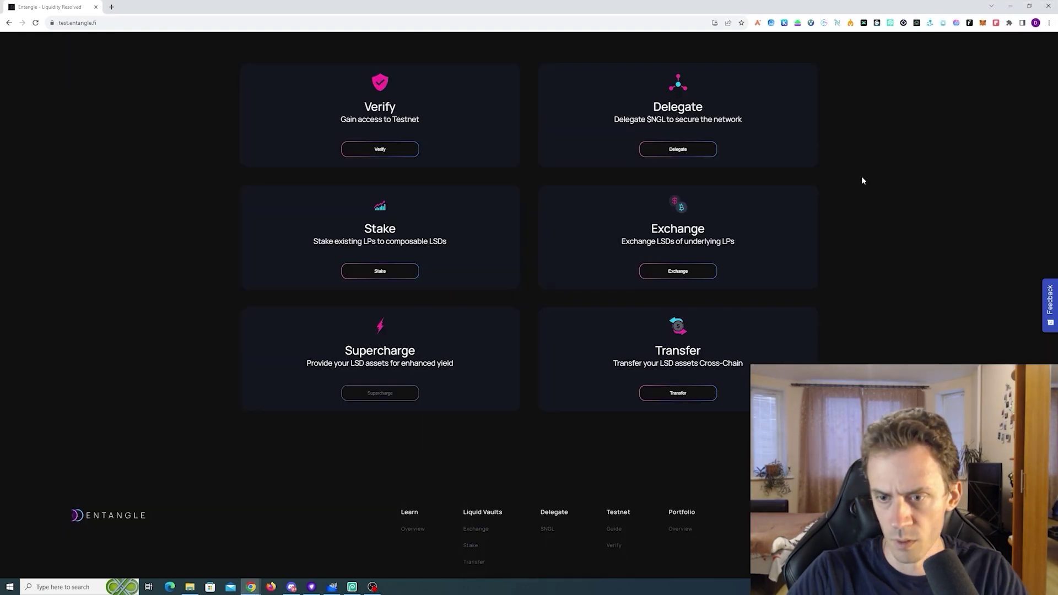
scroll(862, 177, "up", 2)
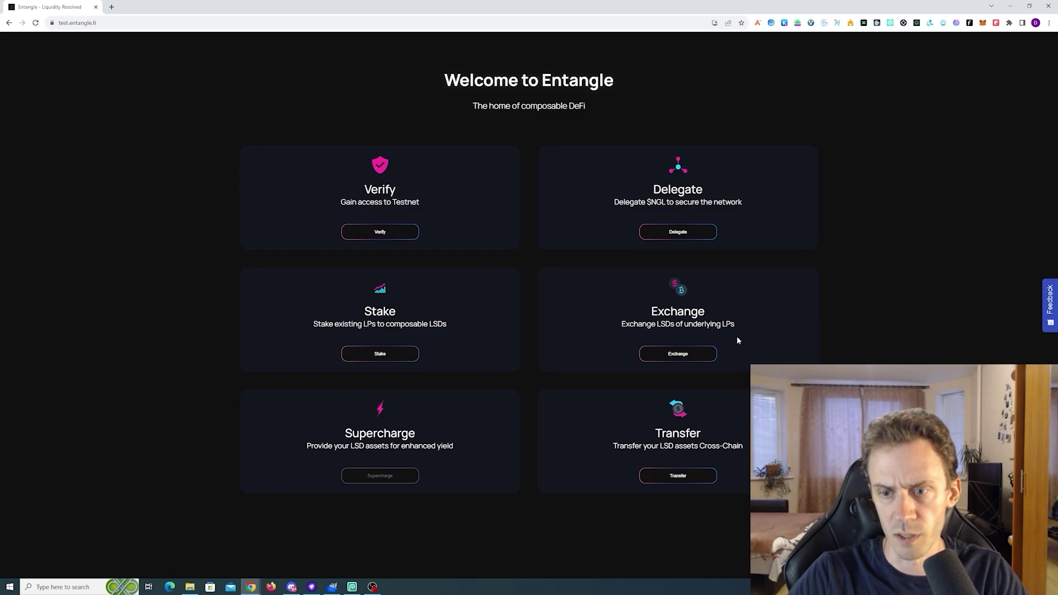
left_click(381, 356)
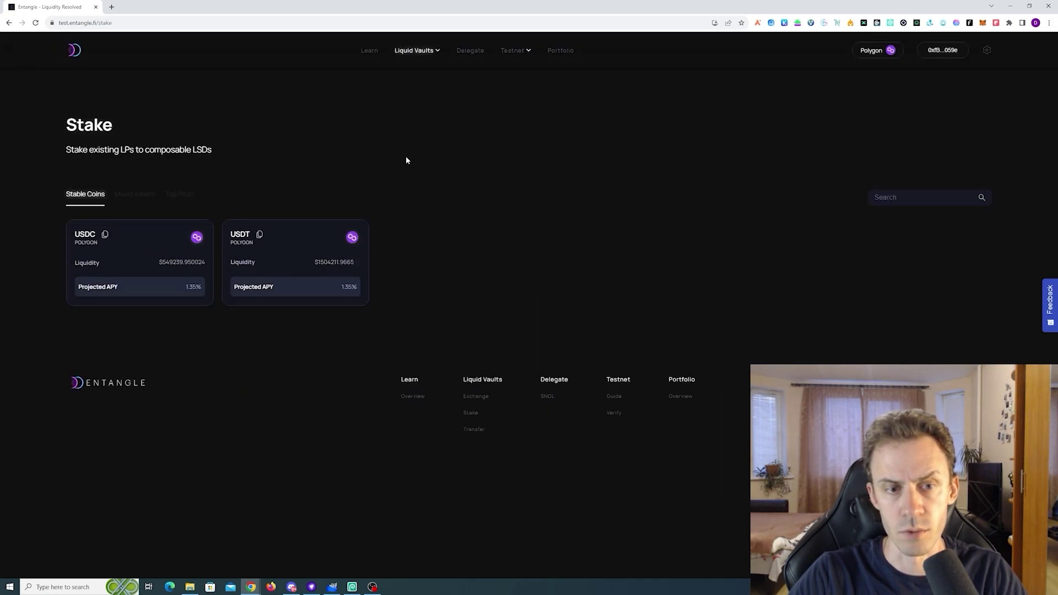
Leave the Polygon USDC stake form for the USDT liquid vault and enter a 5000 stake amount
left_click(135, 265)
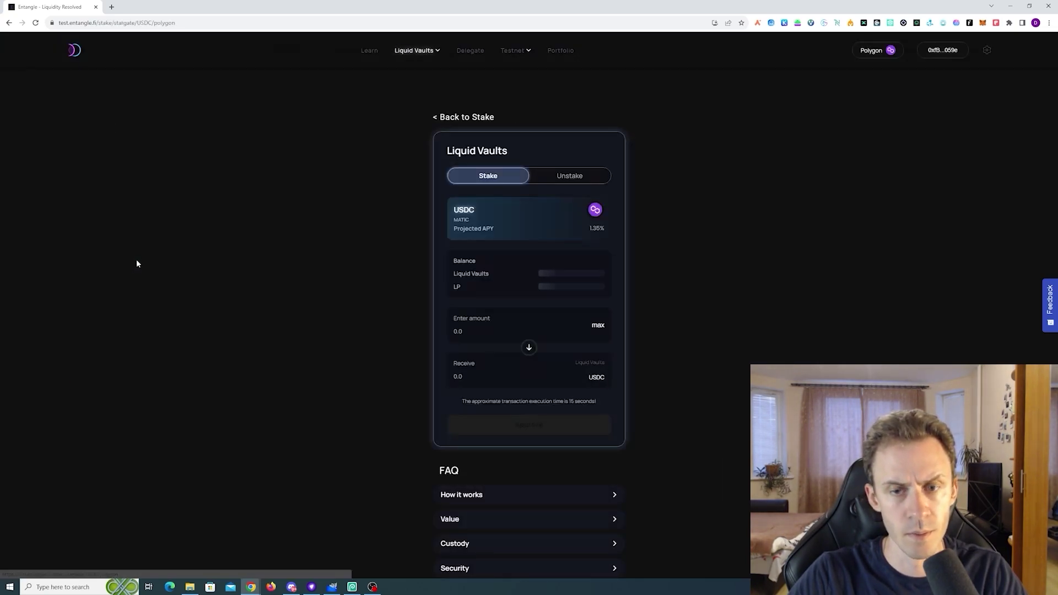
scroll(608, 255, "down", 3)
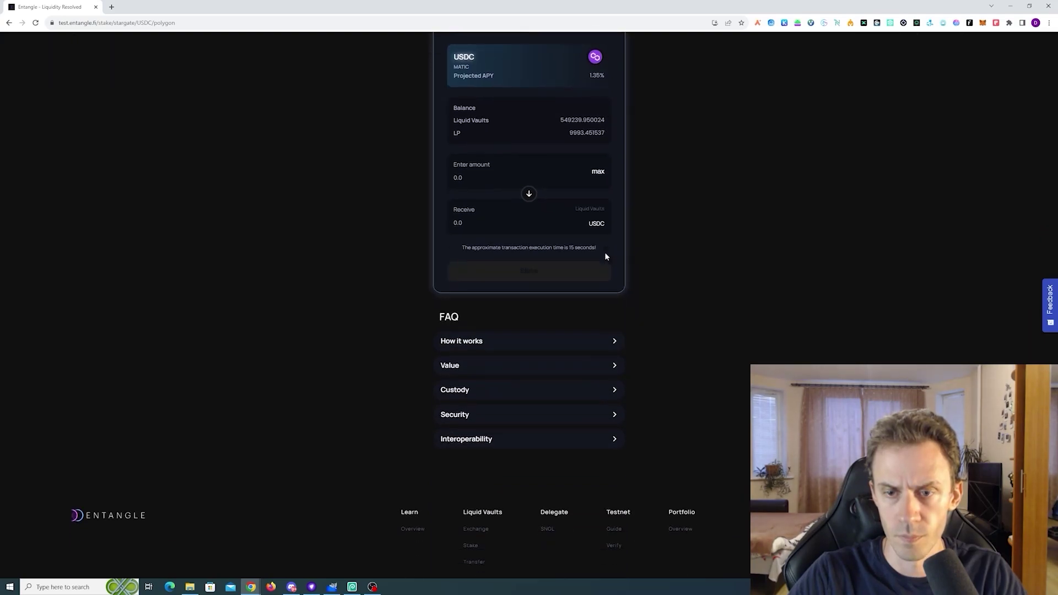
scroll(605, 256, "up", 3)
left_click(600, 326)
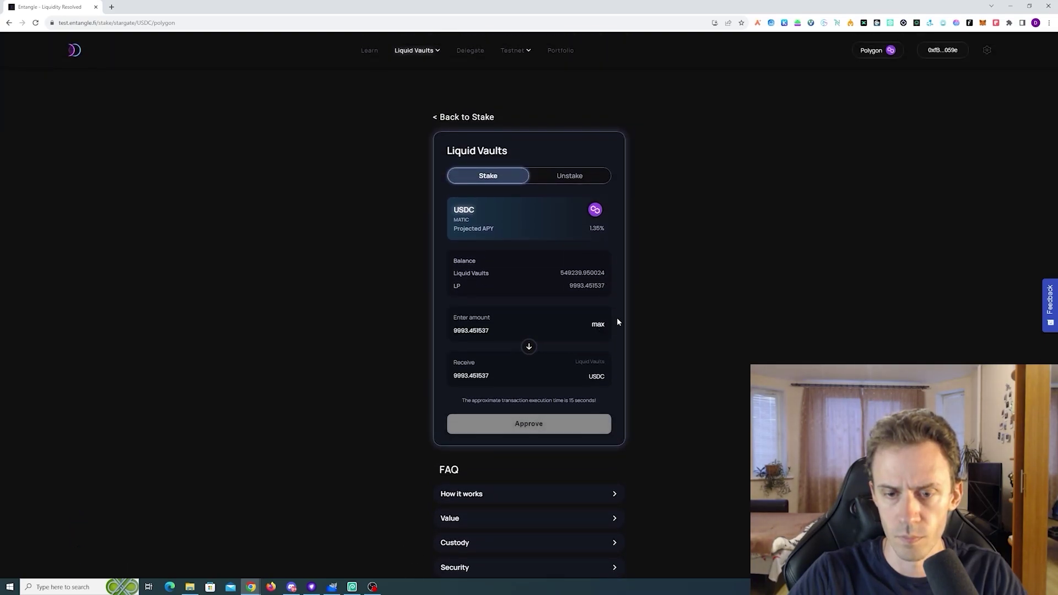
left_click(457, 118)
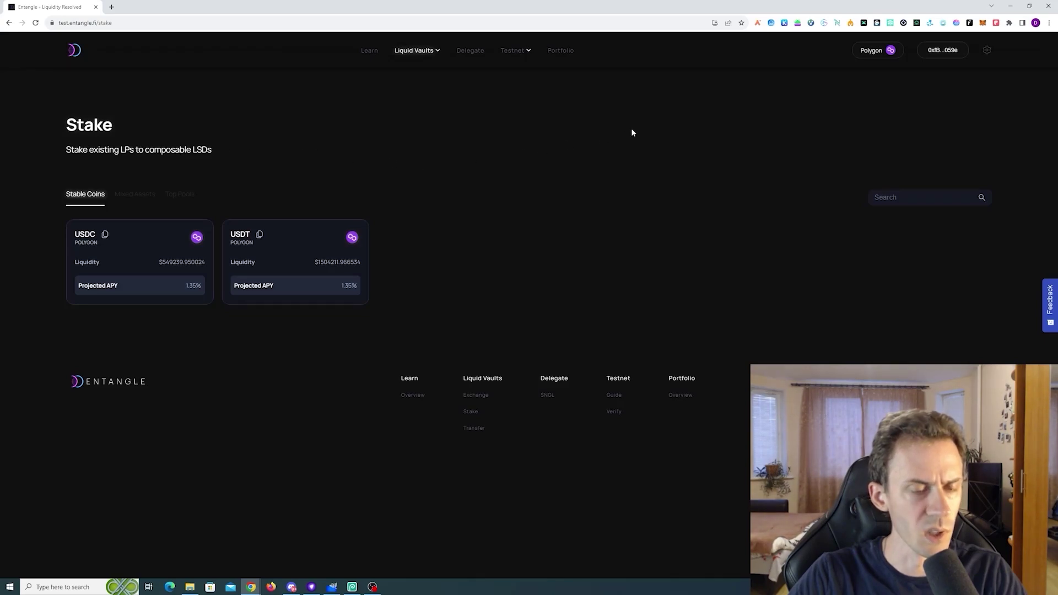
left_click(237, 251)
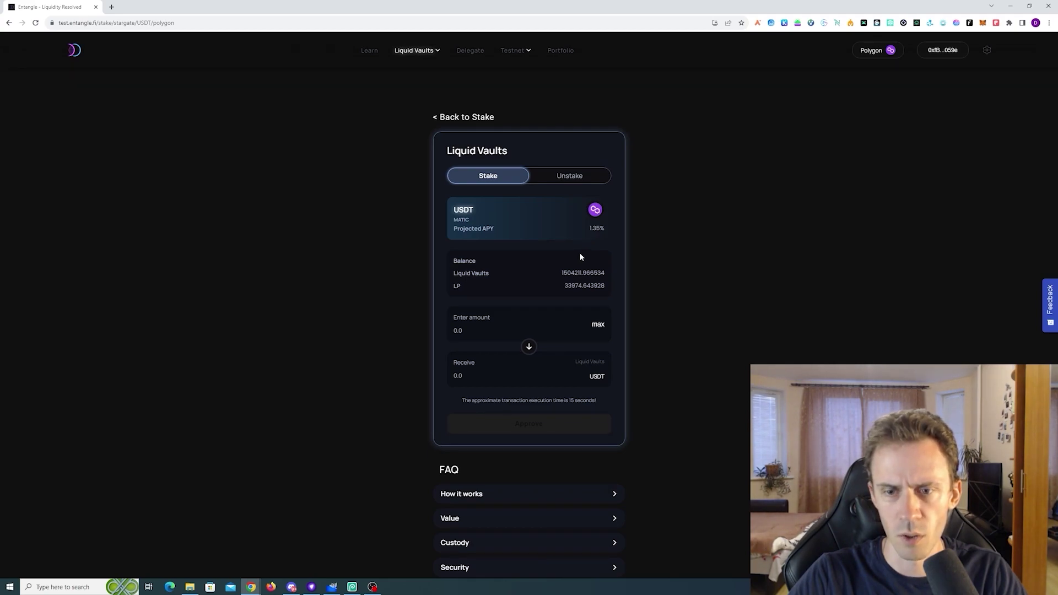
left_click_drag(561, 286, 607, 286)
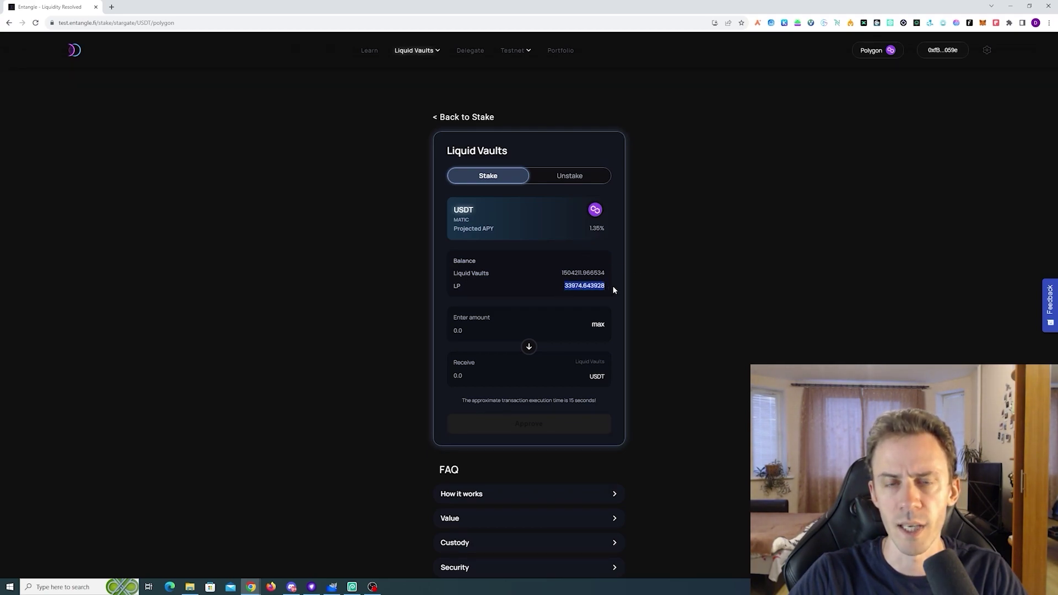
left_click(611, 287)
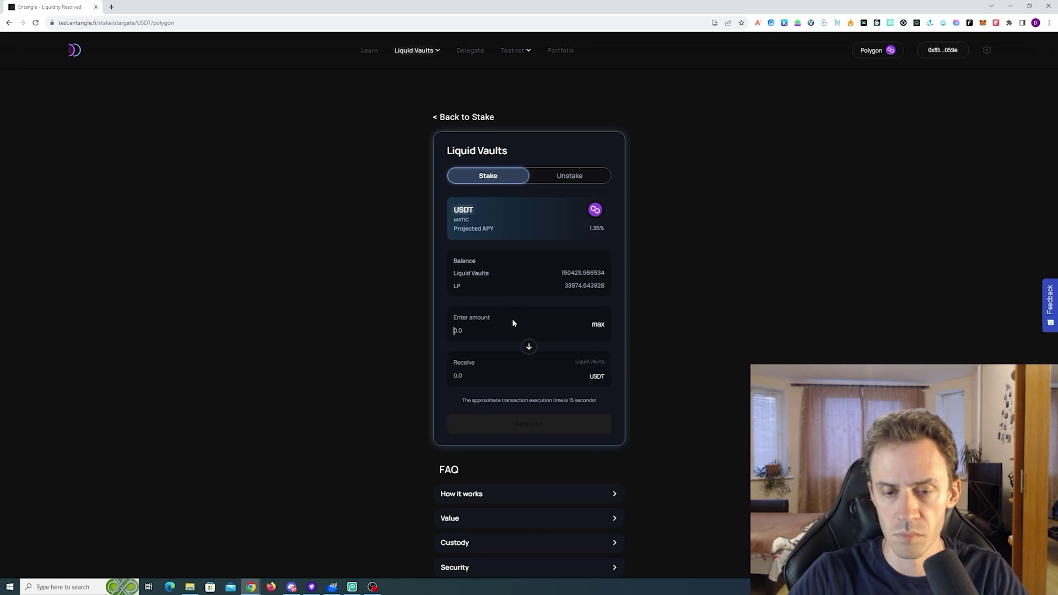
type("5000")
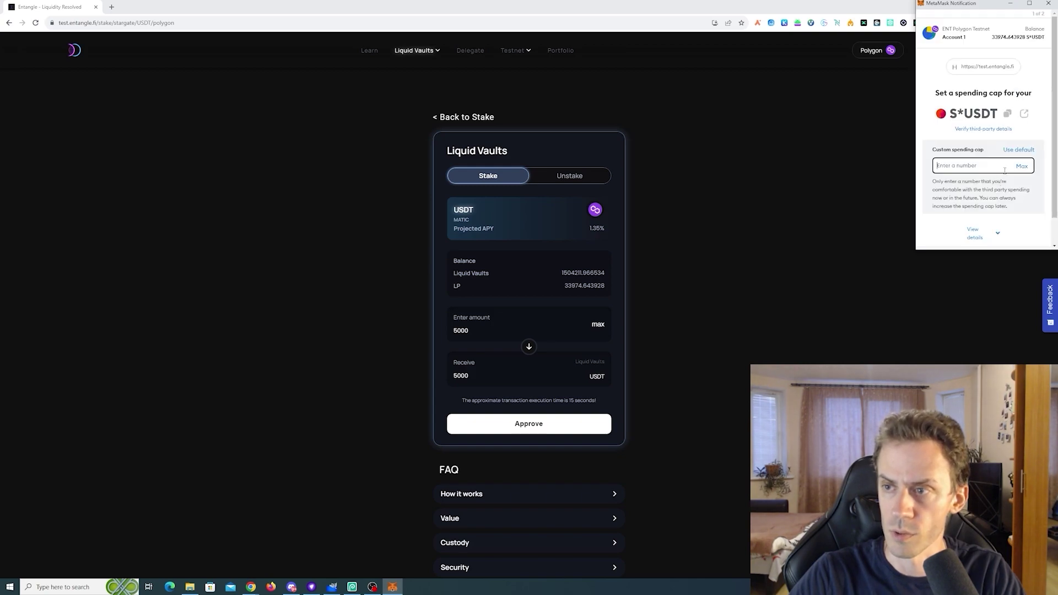
Reject the 1000 S*USDT spending-cap request twice, then lower the stake amount to 500
type("1000")
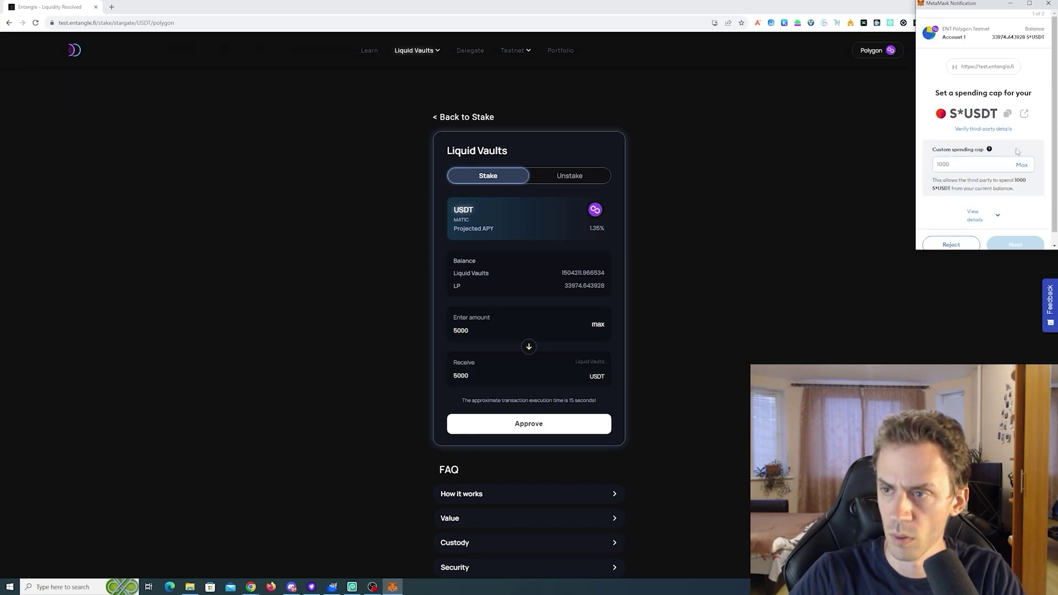
scroll(1004, 181, "down", 1)
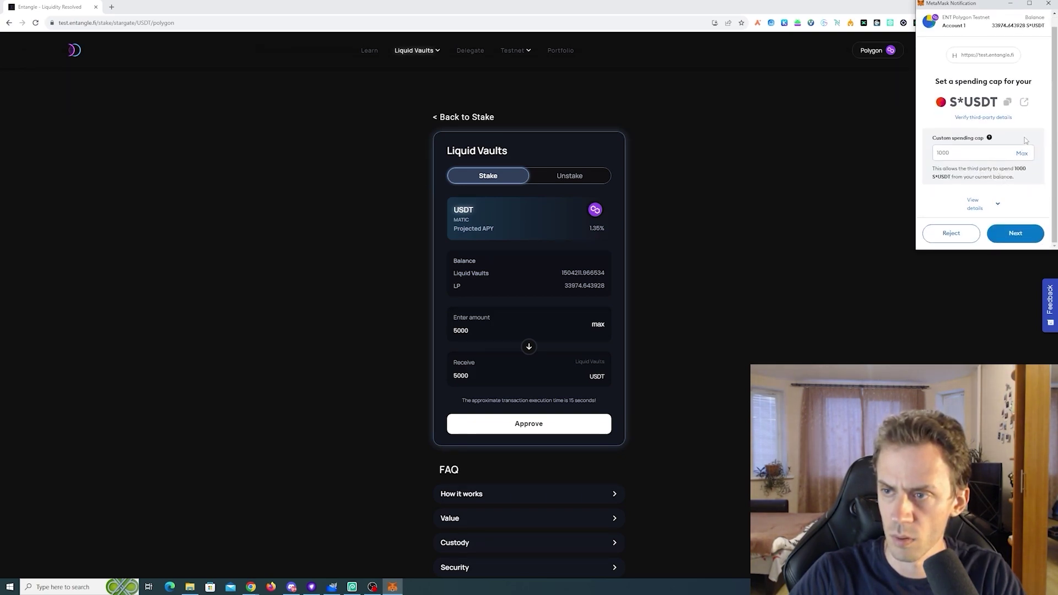
left_click(948, 235)
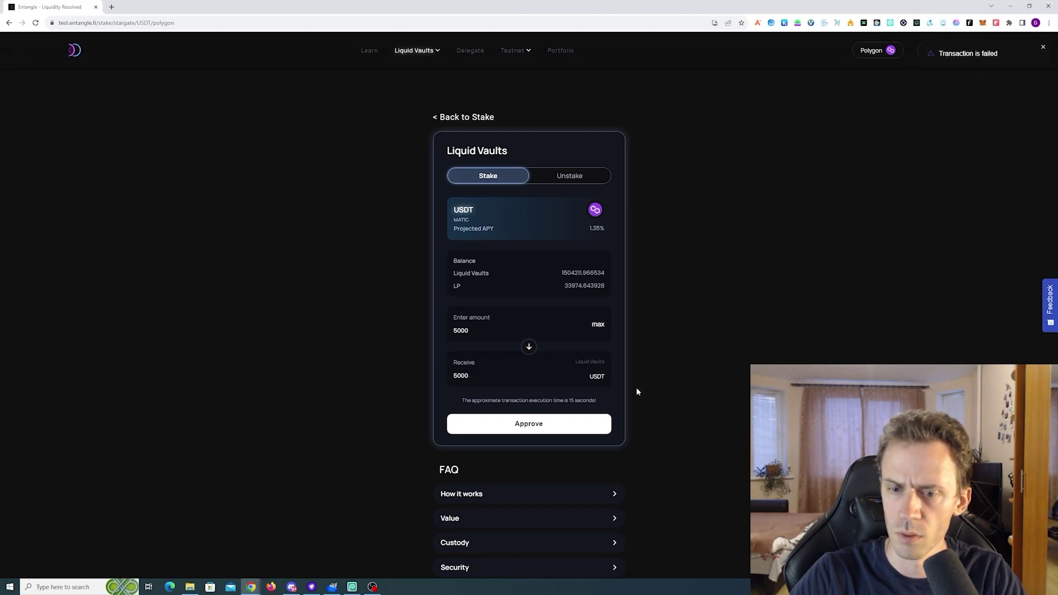
left_click(565, 425)
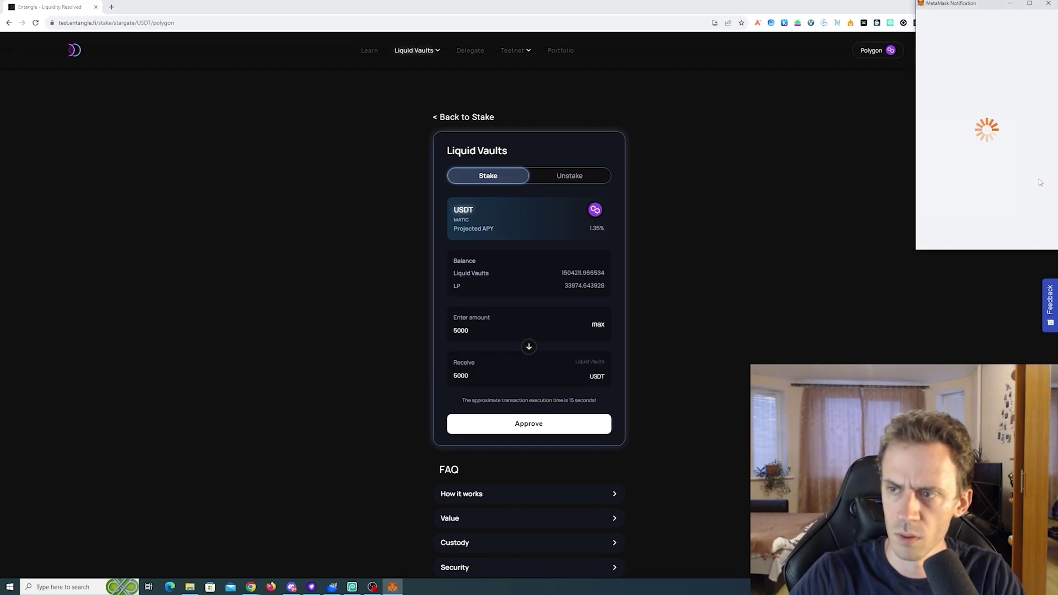
left_click(1020, 150)
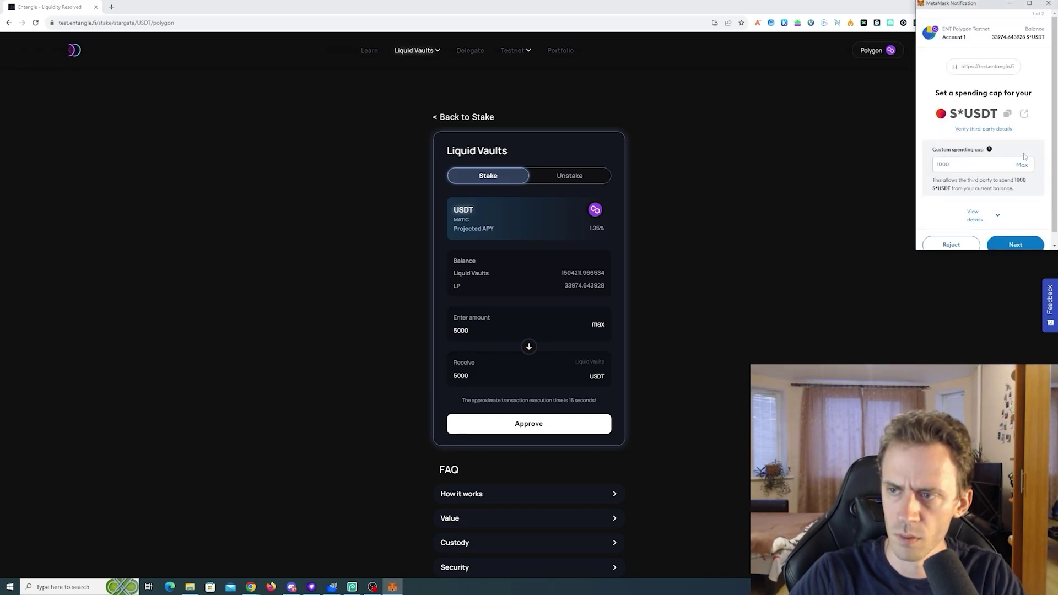
left_click(952, 245)
key("ctrl+a")
type("500")
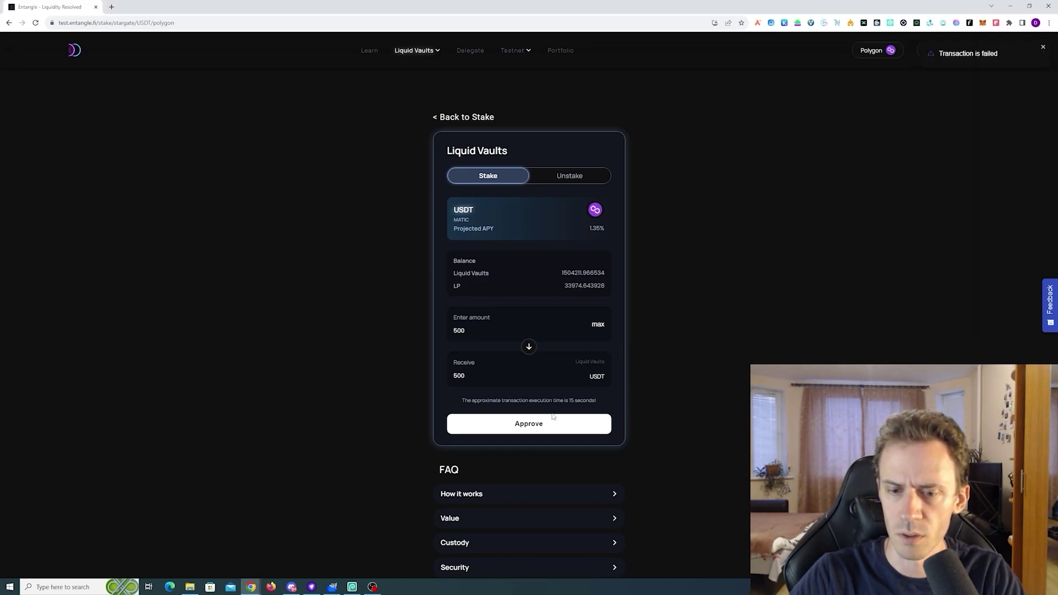
Request approval for the 500 USDT stake to bring up MetaMask's S*USDT spending-cap popup
left_click(543, 427)
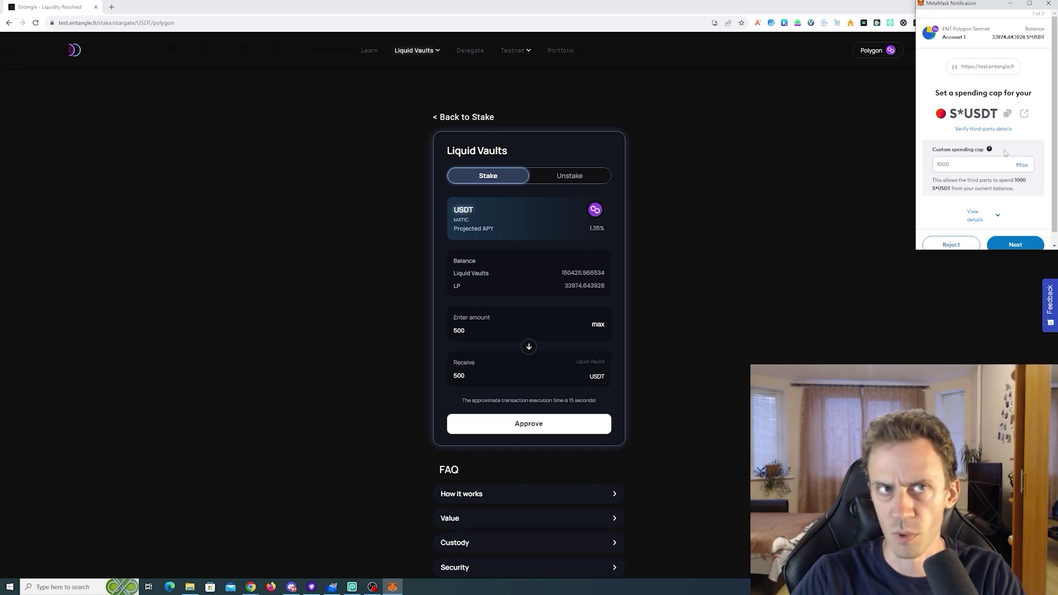
scroll(1046, 138, "down", 1)
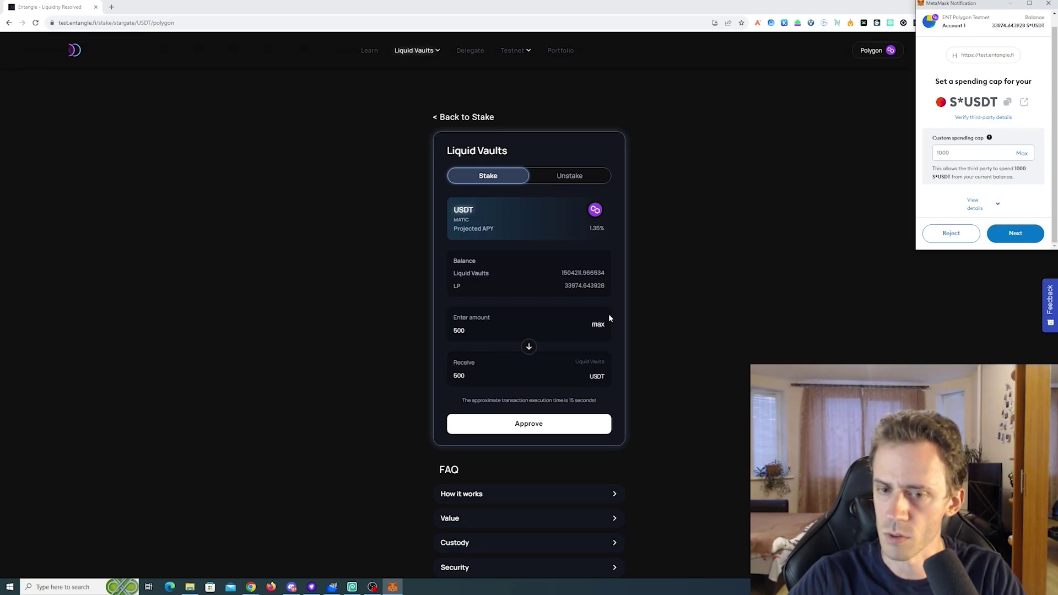
Set the stake back to 5000 and approve a 5000 S*USDT spending cap with Market gas
left_click(477, 330)
type("0")
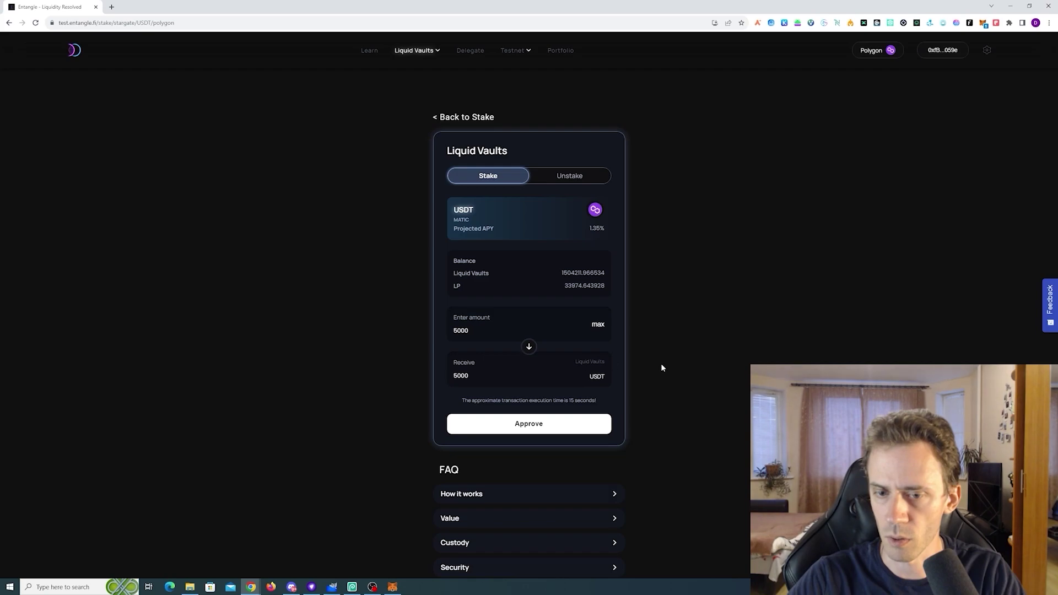
left_click(522, 424)
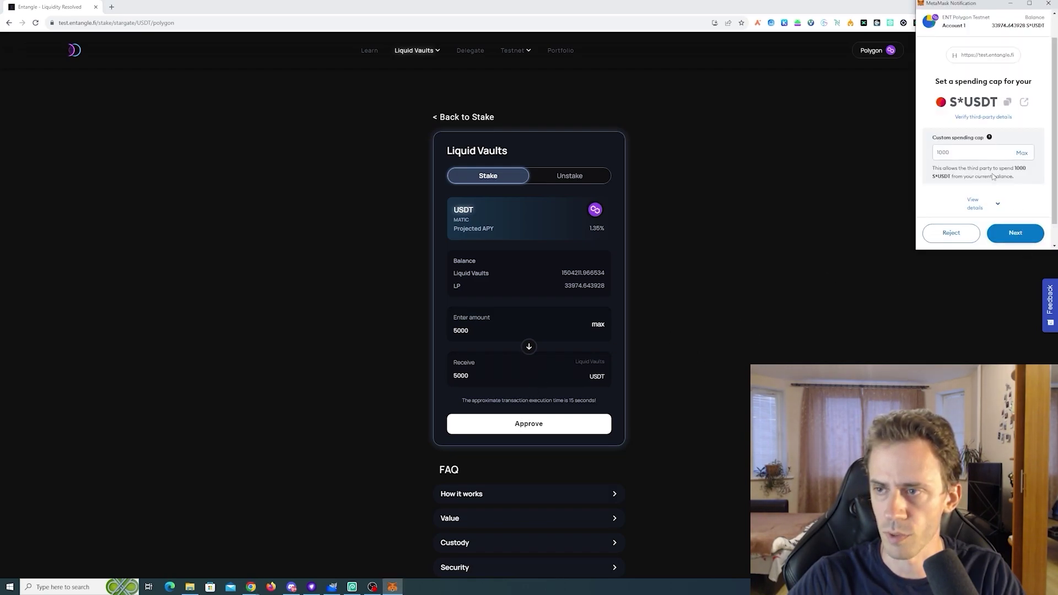
left_click(960, 151)
type("5000")
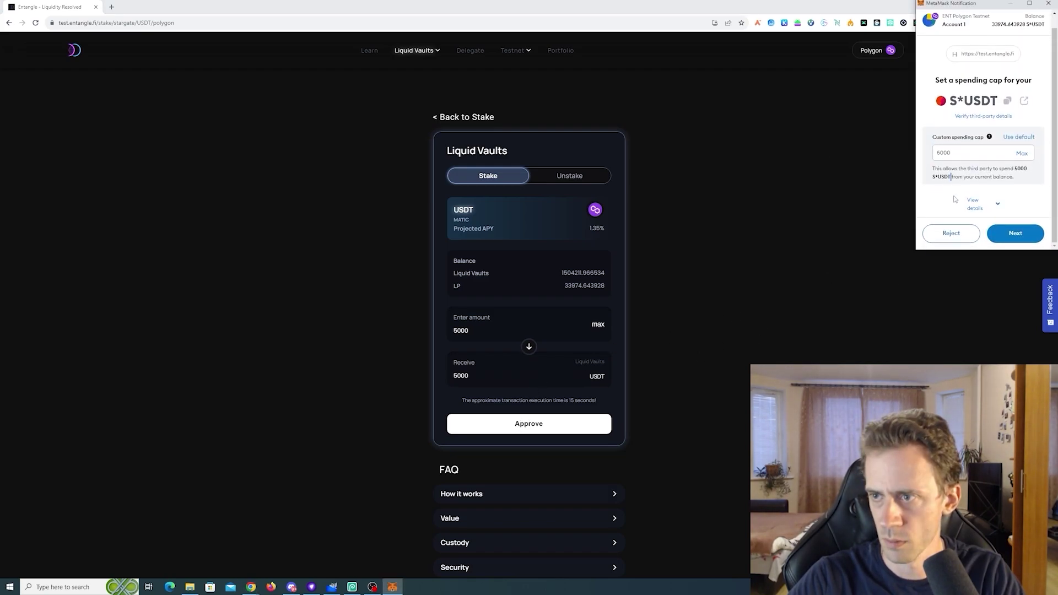
left_click(1023, 236)
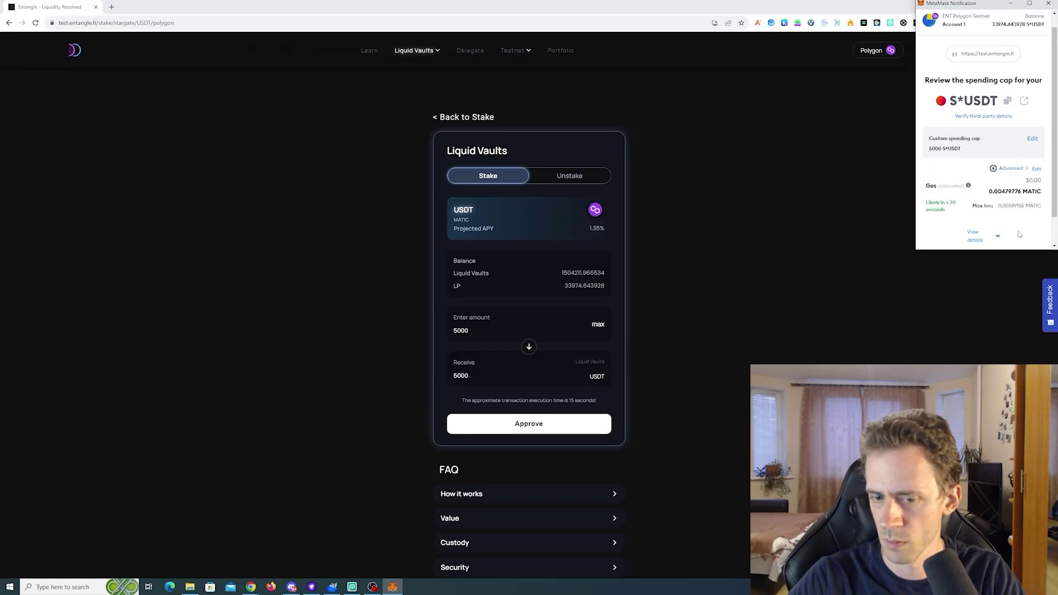
scroll(1001, 207, "down", 1)
left_click(1004, 138)
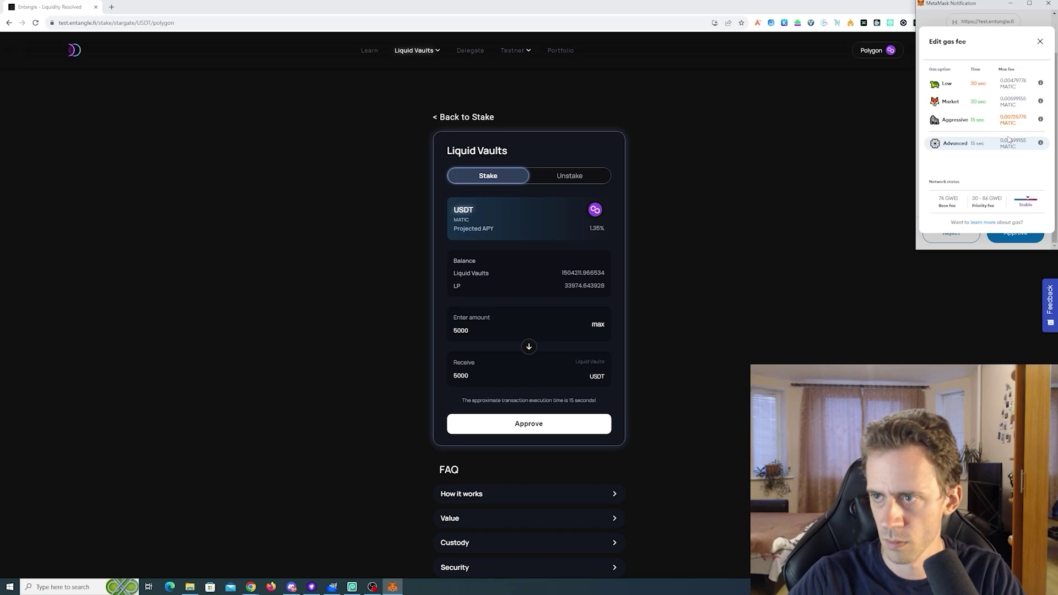
left_click(951, 101)
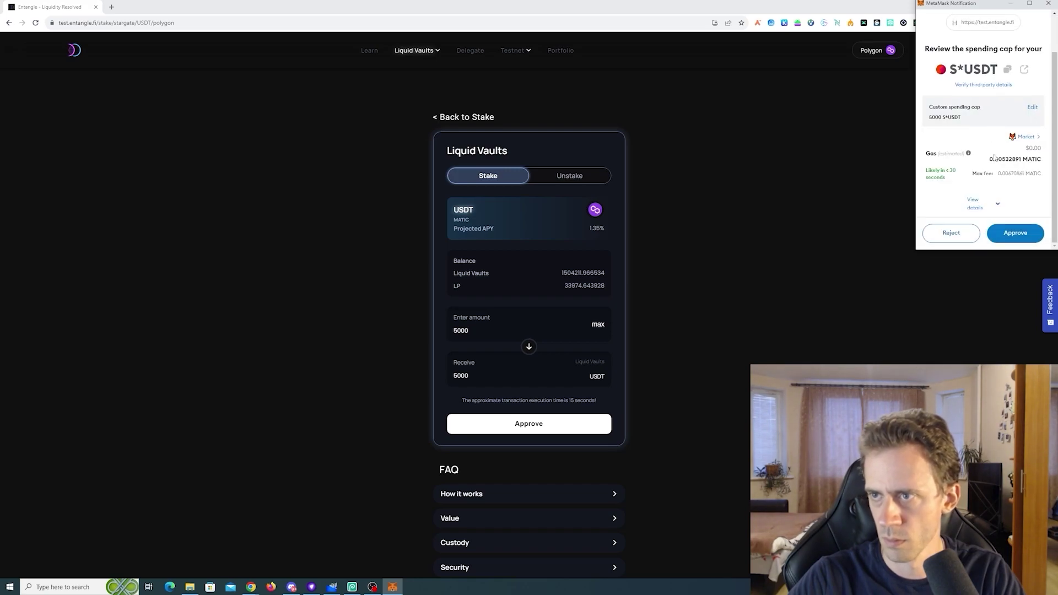
left_click(1022, 235)
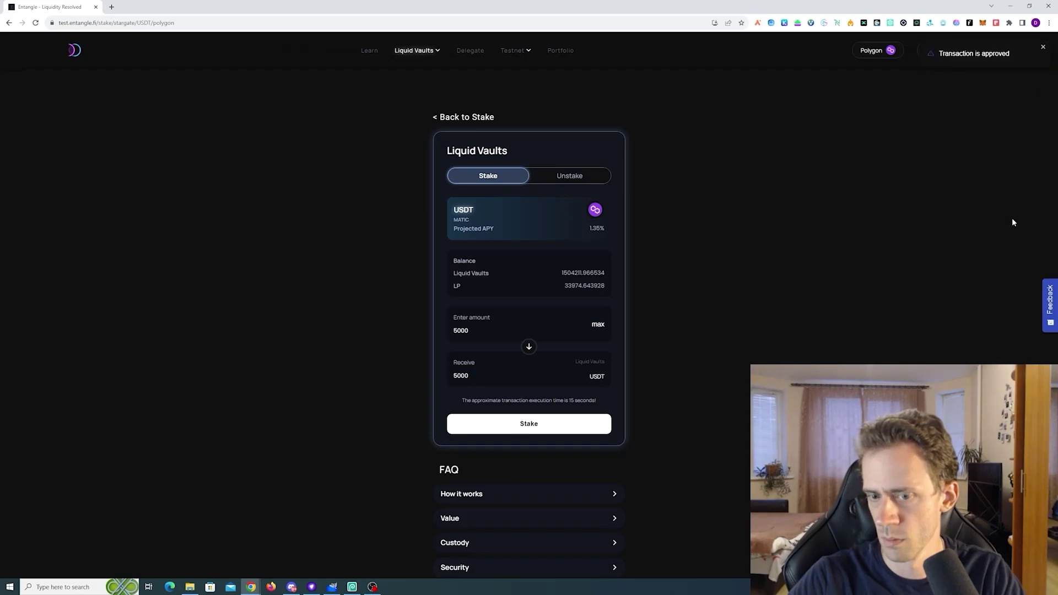
Stake 5000 USDT and confirm it in MetaMask, lowering the LP balance to 28974.643928
left_click(528, 428)
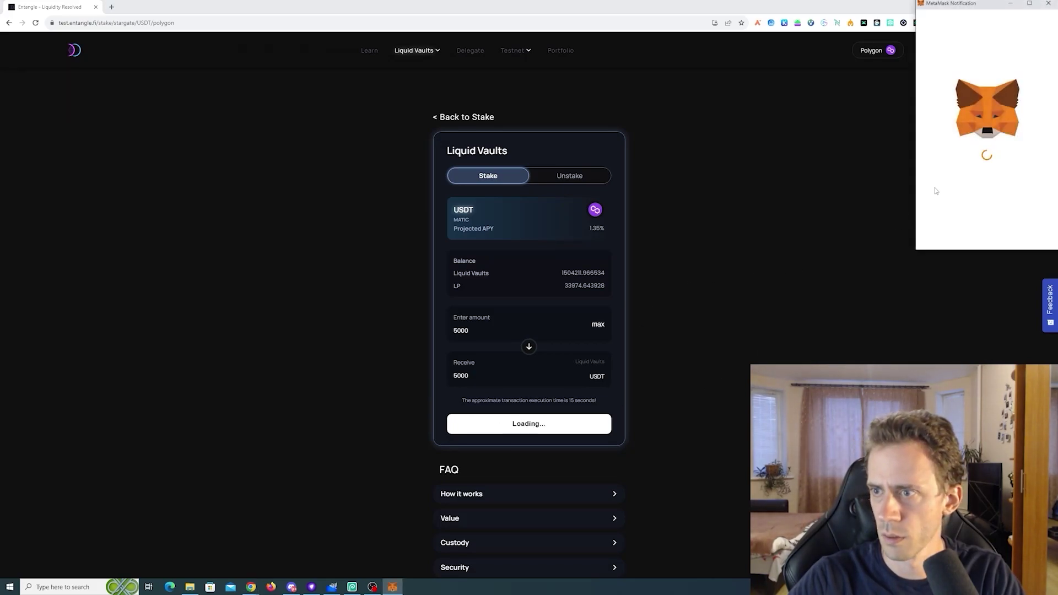
scroll(992, 187, "down", 2)
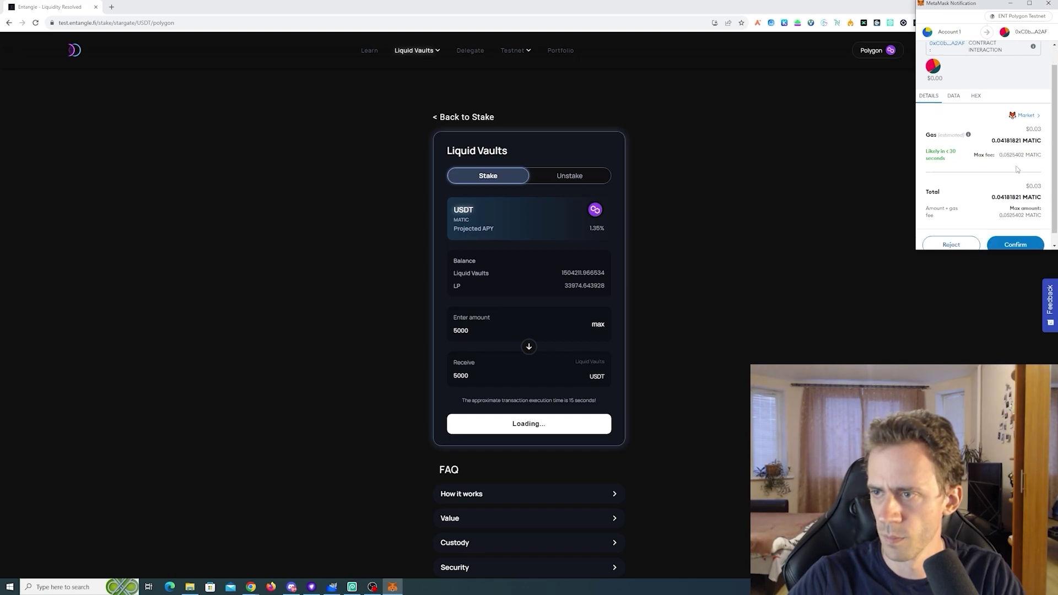
left_click(1016, 234)
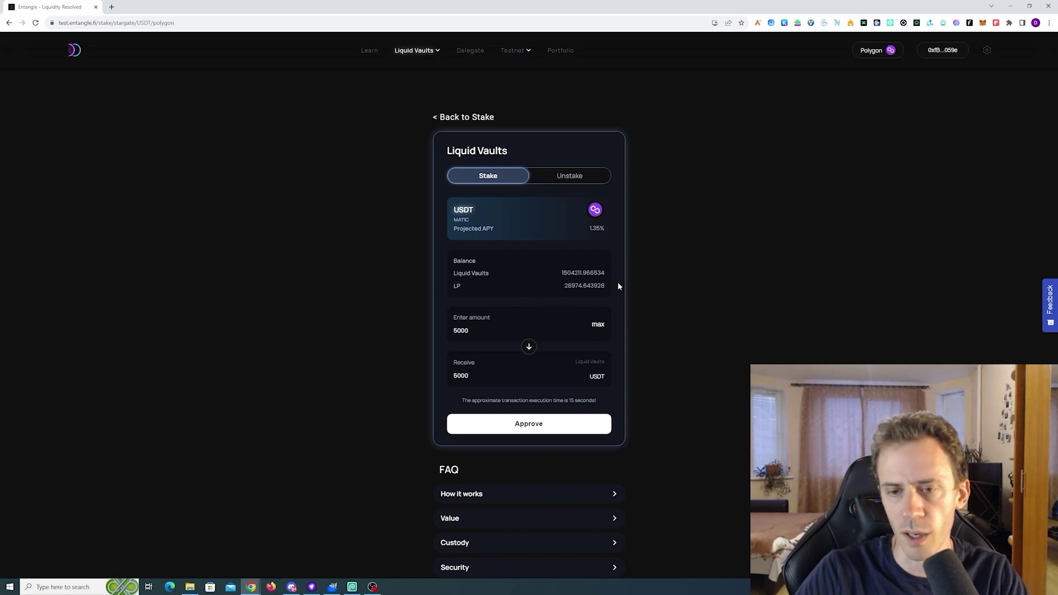
Copy the USDT synth address, import it into MetaMask as sSGUT, and reopen the USDT vault
left_click(456, 117)
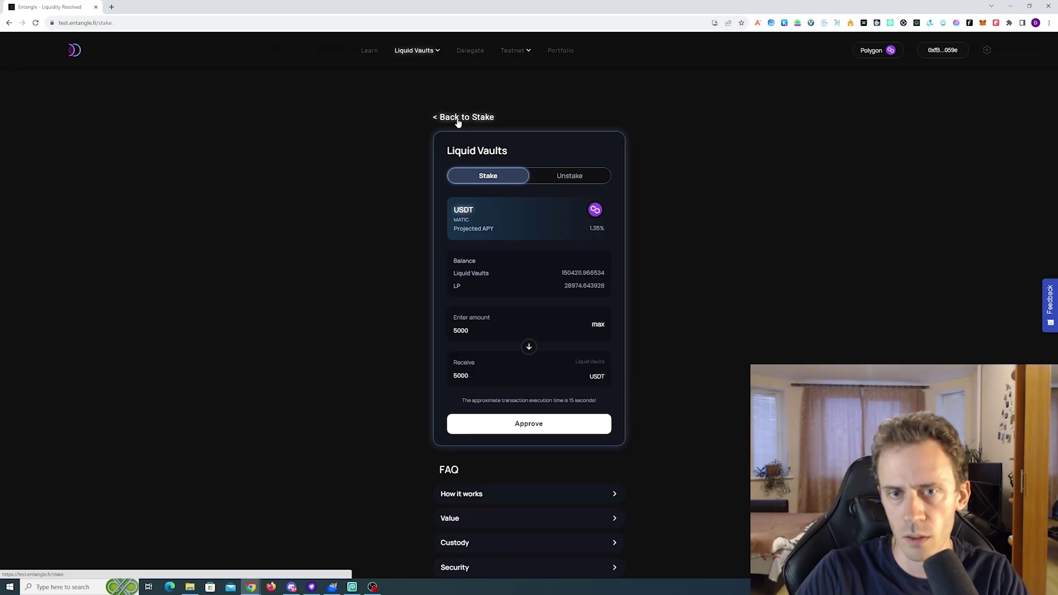
left_click(259, 235)
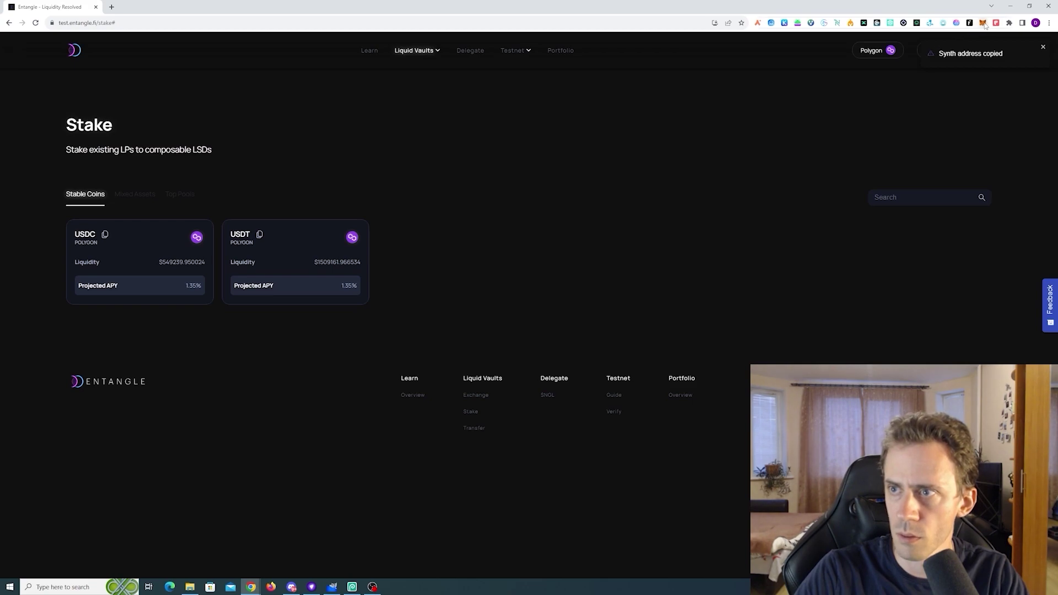
key("alt+shift+m")
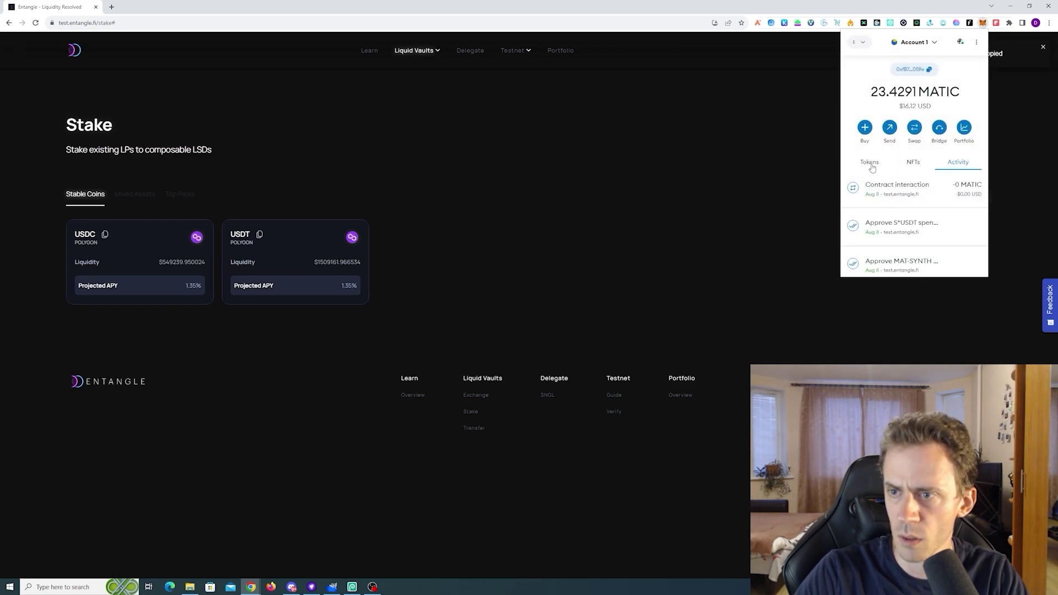
scroll(901, 153, "down", 3)
left_click(890, 203)
left_click(882, 177)
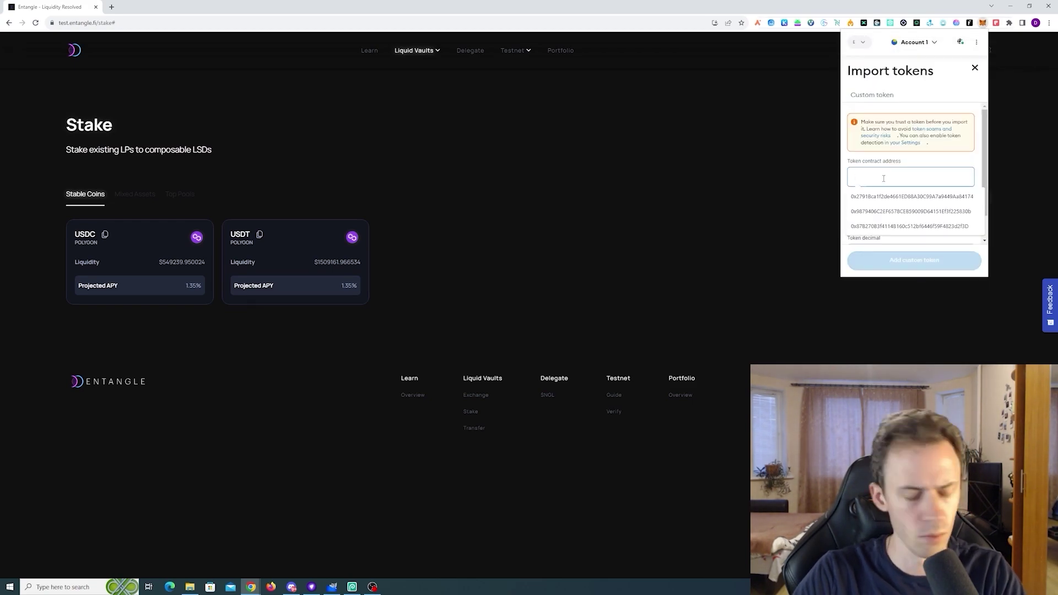
key("ctrl+v")
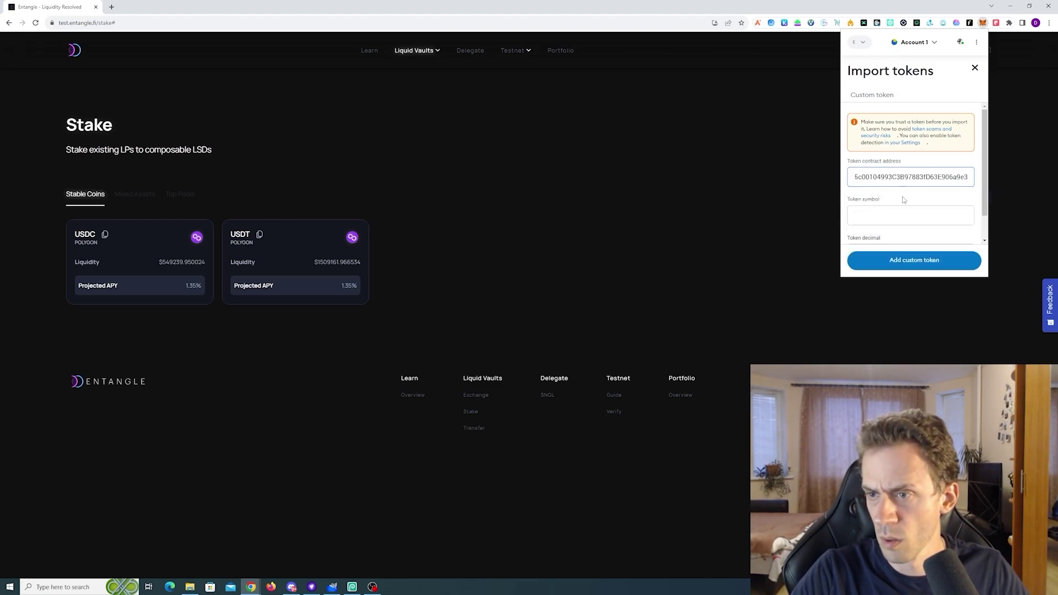
scroll(909, 199, "down", 1)
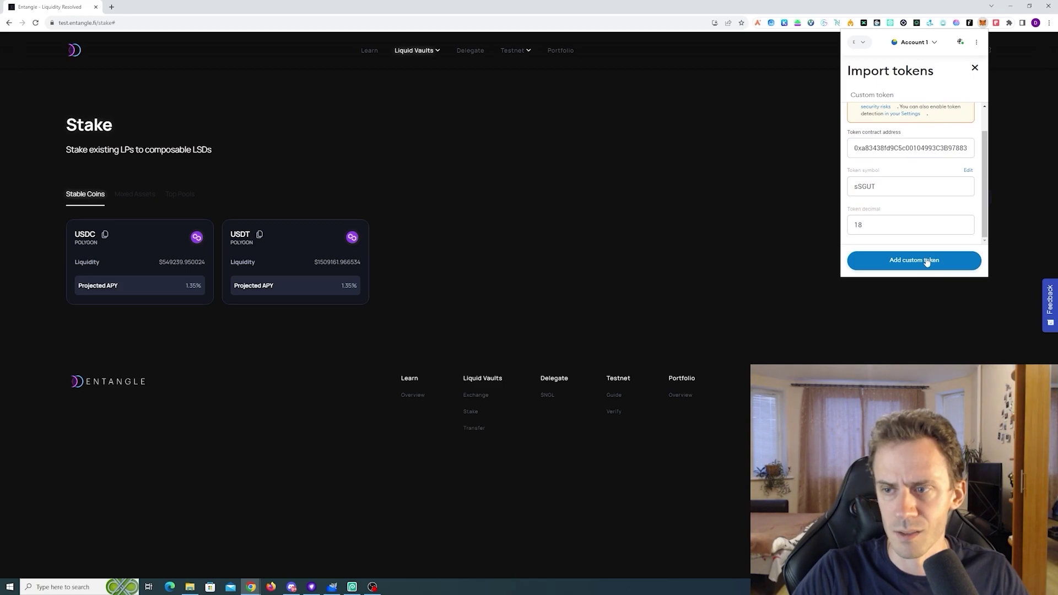
left_click(928, 262)
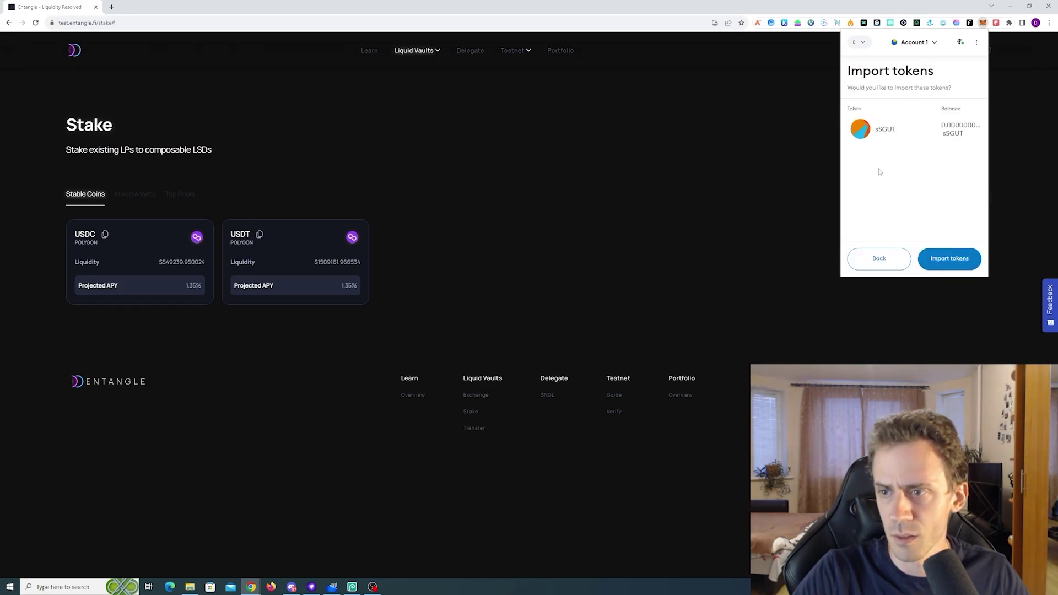
left_click(959, 259)
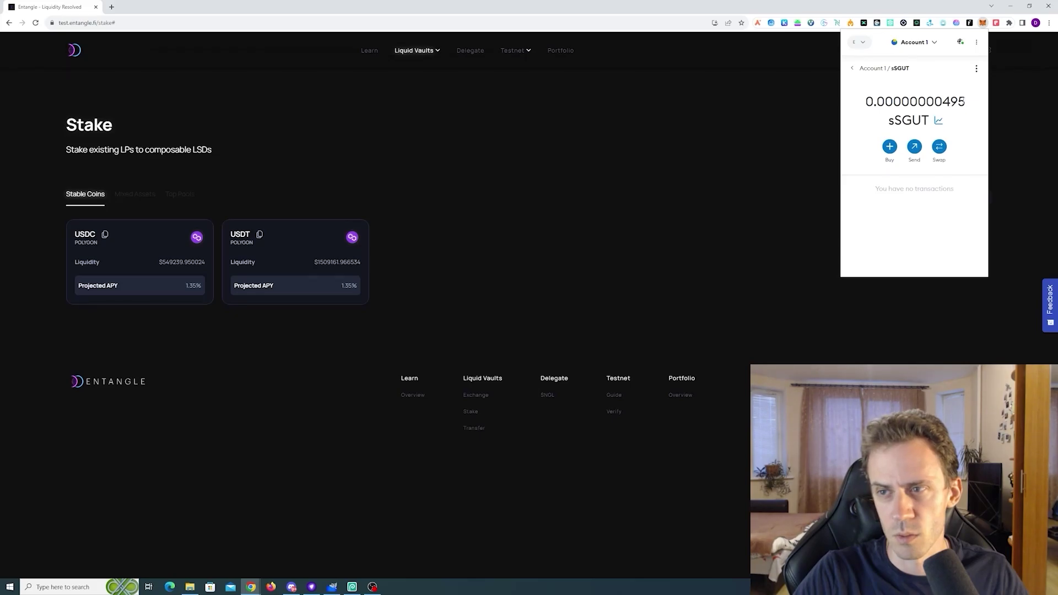
left_click(303, 260)
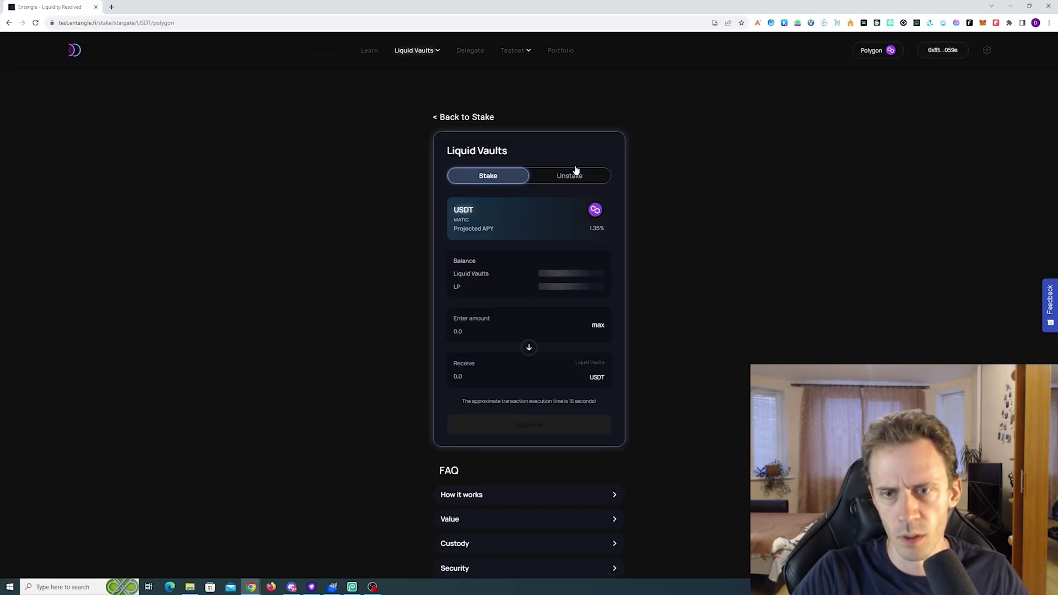
Switch the USDT vault to Unstake and set the amount to 2.5e-9
left_click(574, 179)
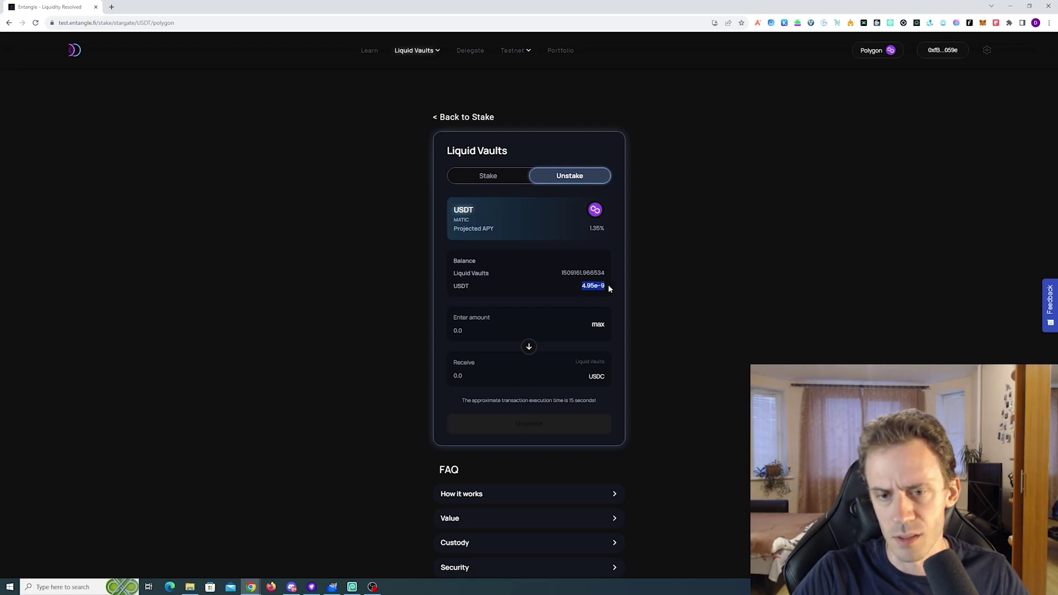
left_click(594, 325)
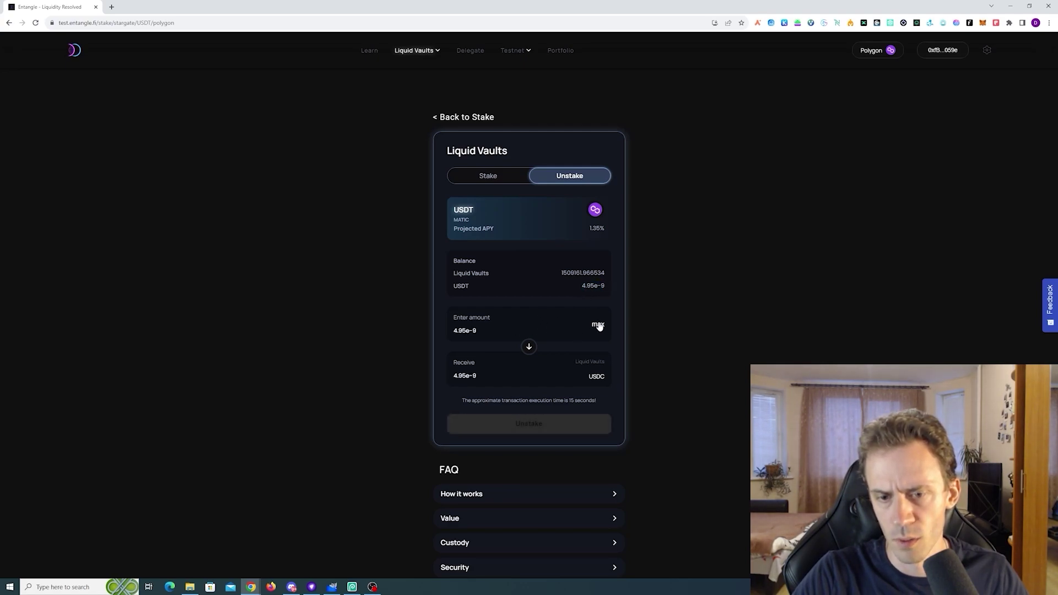
left_click(458, 330)
key("BackSpace")
type("2")
key("Right")
key("Delete")
left_click(506, 376)
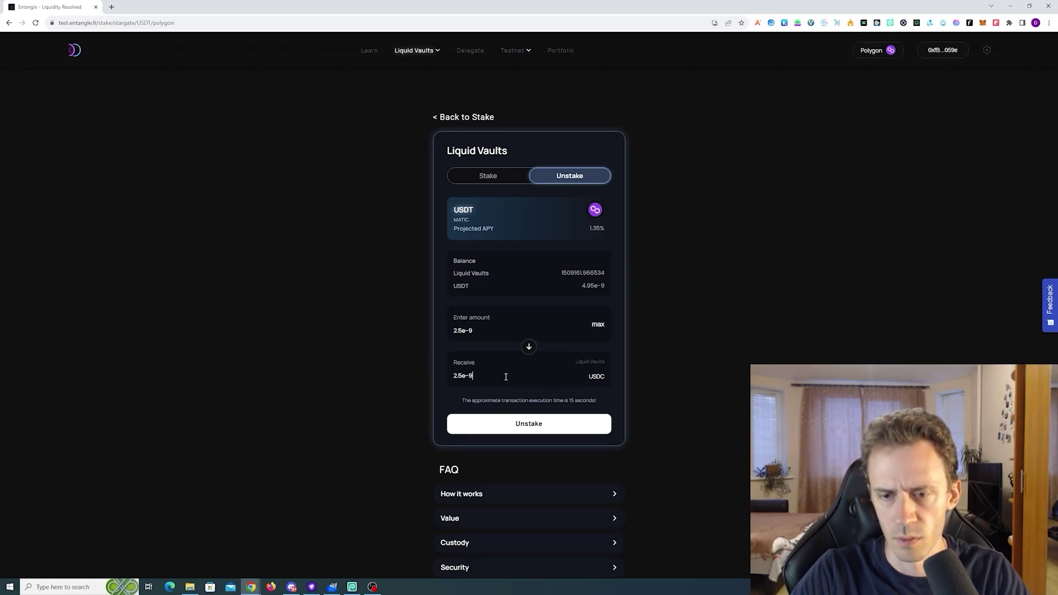
Submit the unstake, then close the MetaMask request without confirming, so it fails
left_click(528, 428)
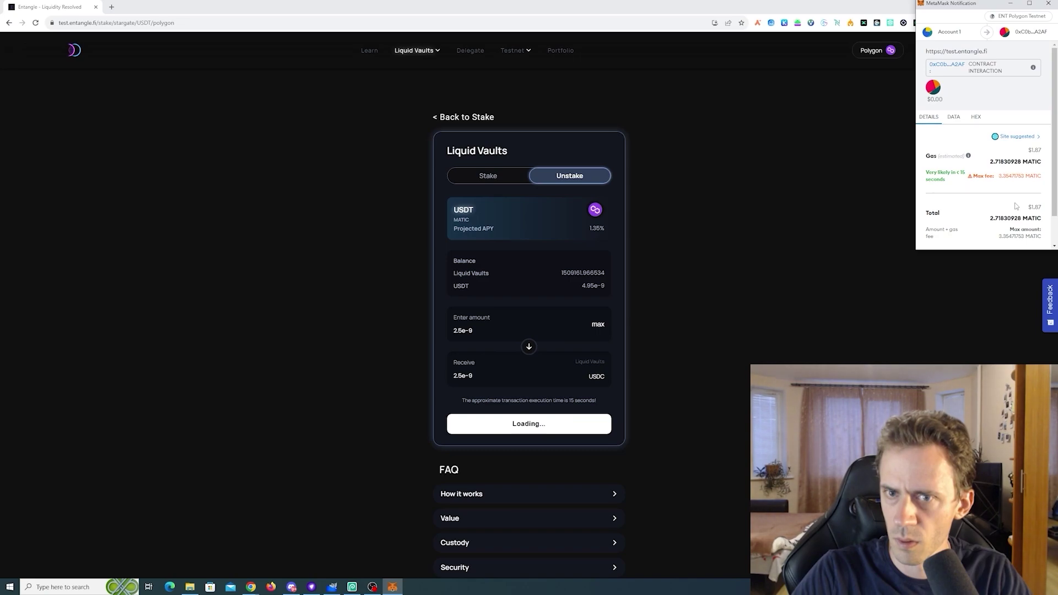
left_click(1015, 137)
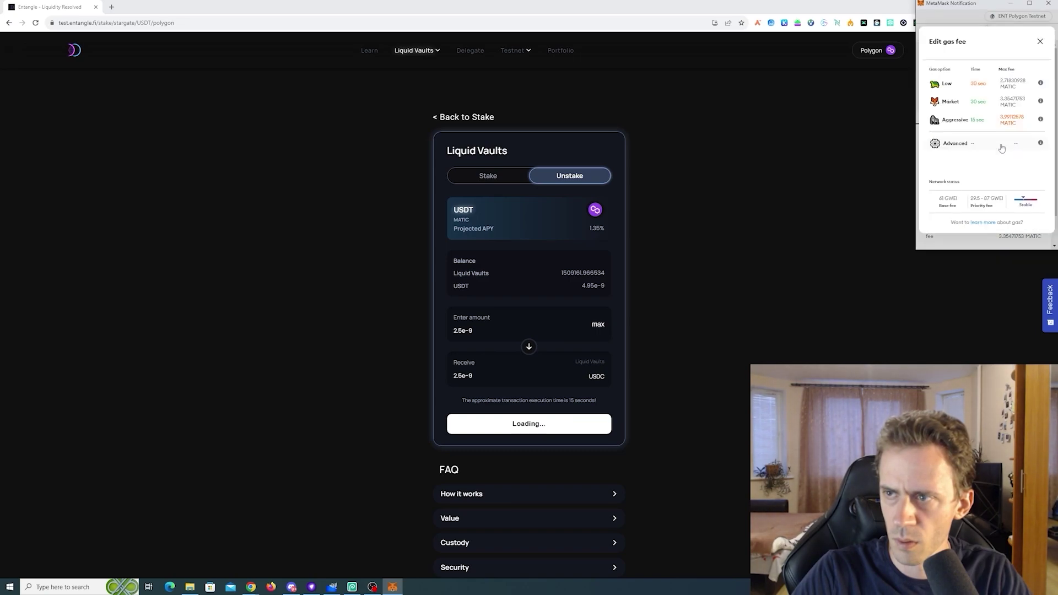
left_click(1041, 43)
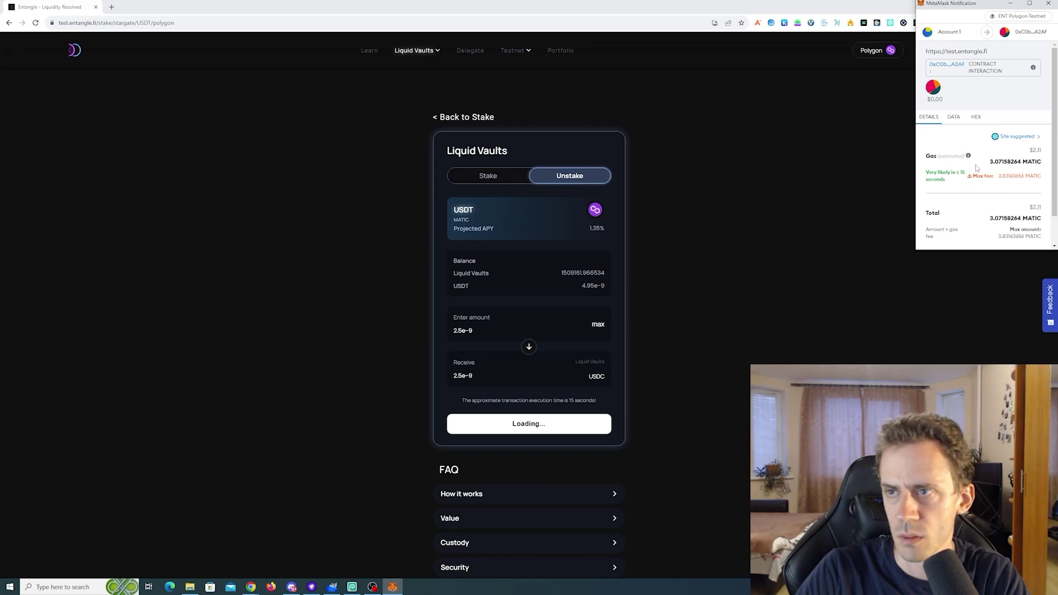
left_click(1049, 4)
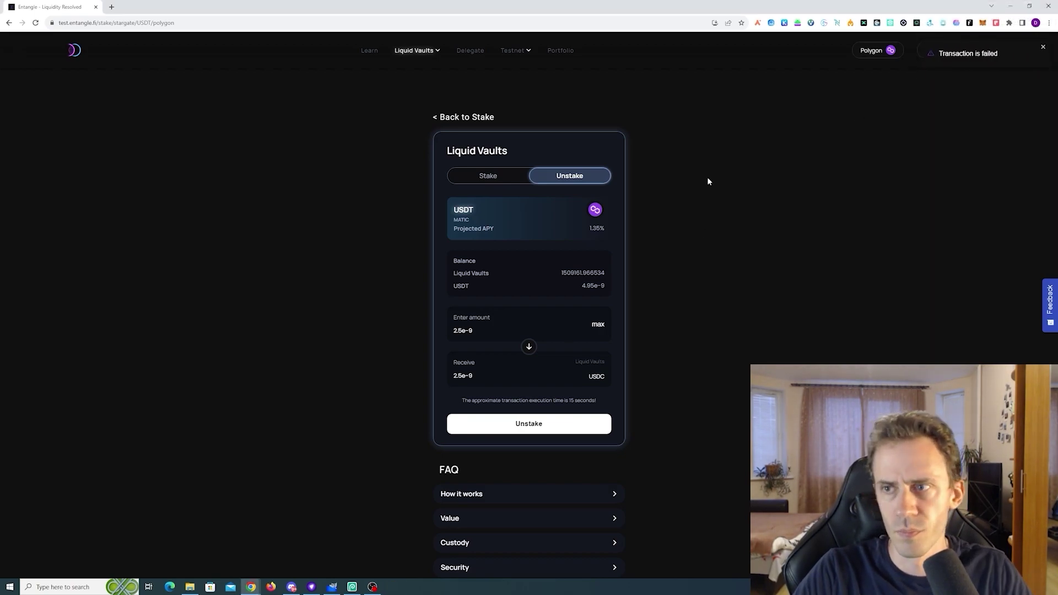
Attempt to unstake the full USDT balance, then reject the wallet request
left_click(598, 324)
left_click(537, 429)
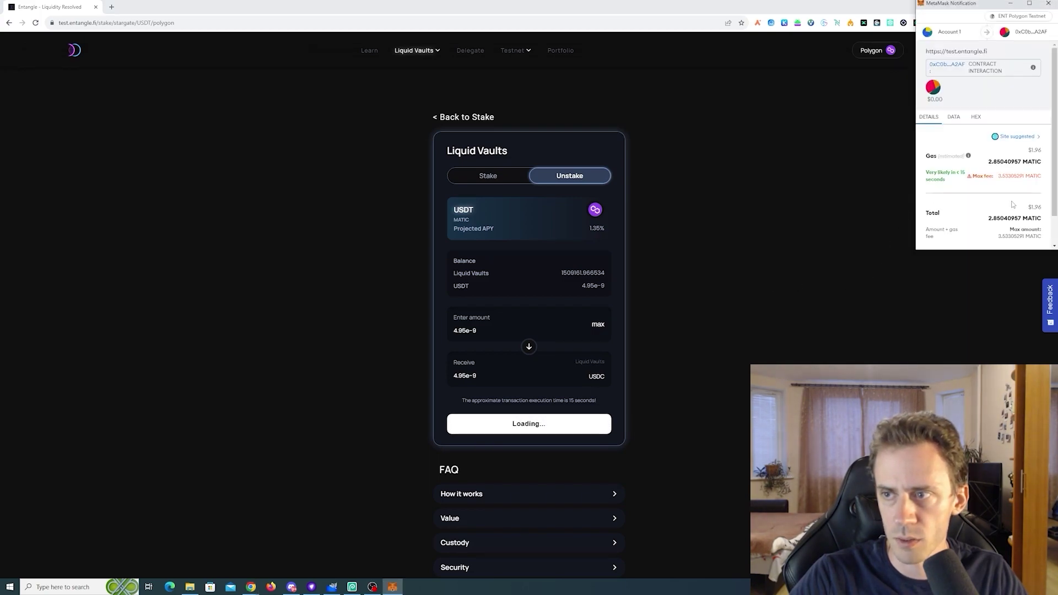
scroll(1012, 205, "down", 1)
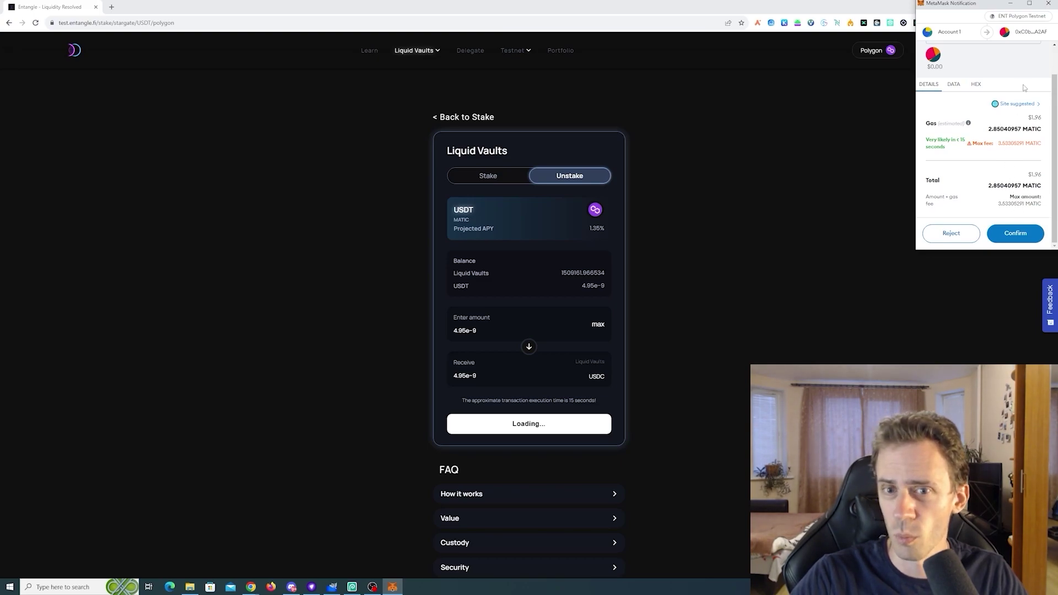
left_click(1051, 4)
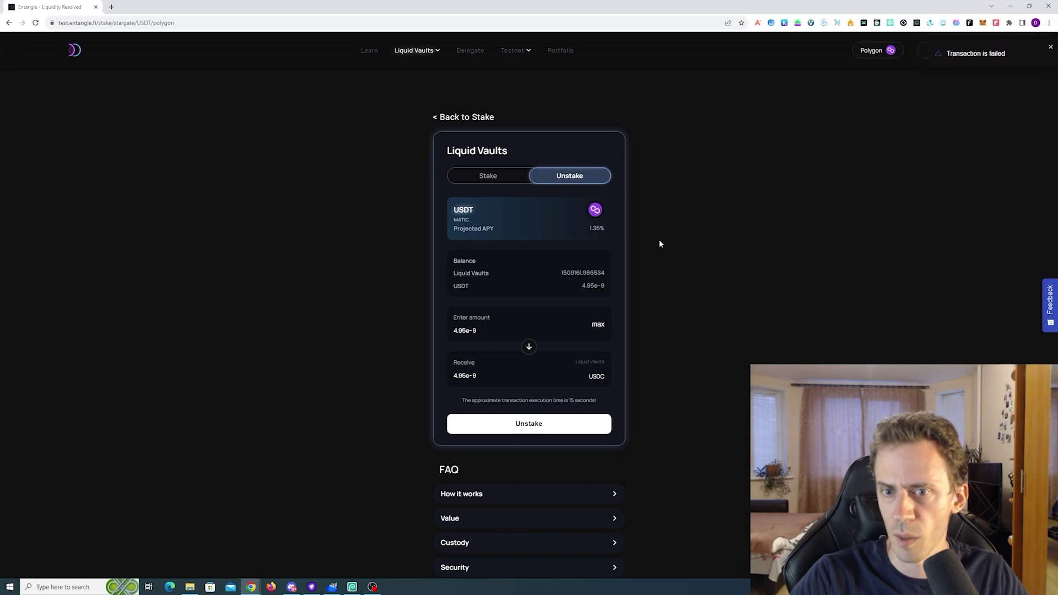
Unstake 2.55e-9 USDT, approve it in MetaMask, and return to the Stake list
left_click(515, 329)
key("ctrl+a")
type("2.55e-9")
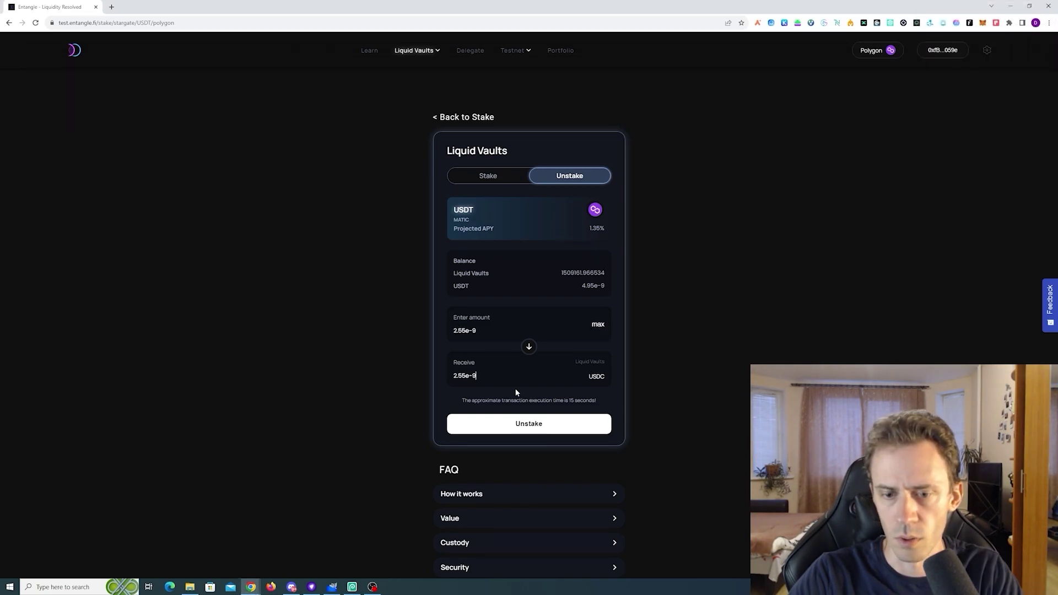
left_click(513, 425)
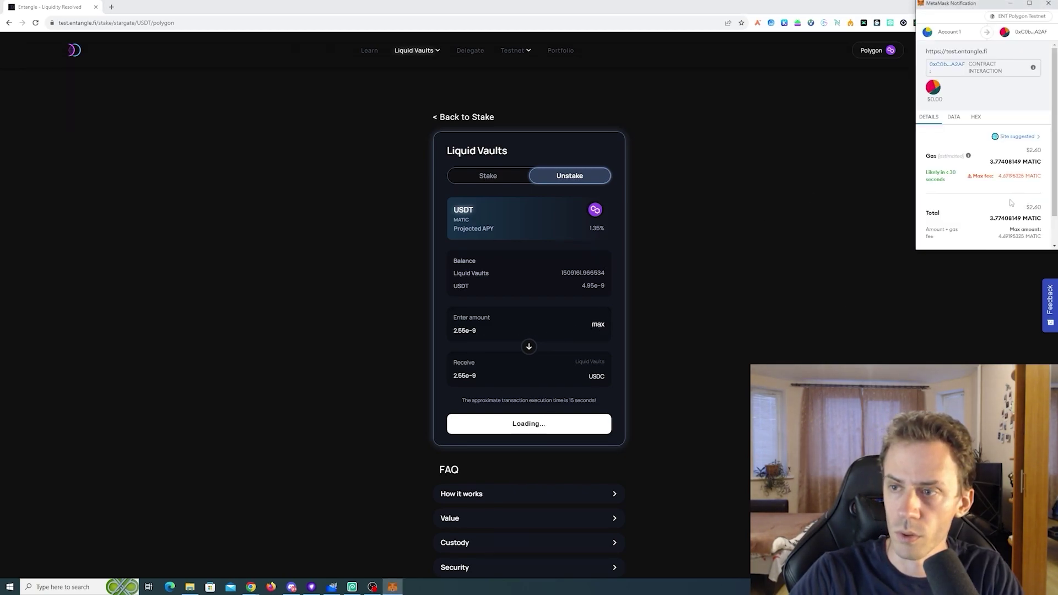
scroll(1011, 203, "down", 1)
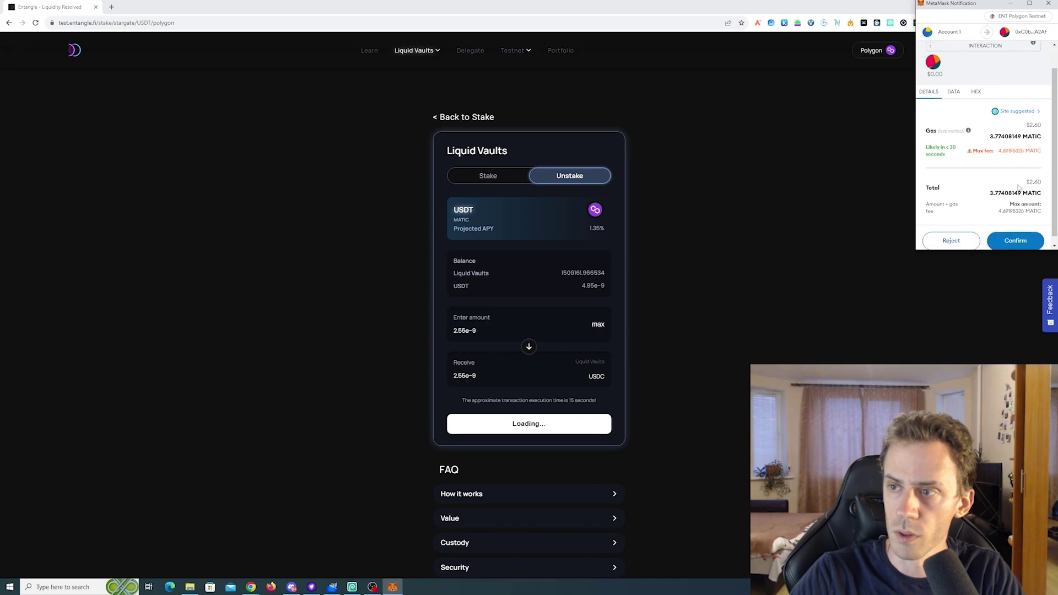
left_click(1016, 233)
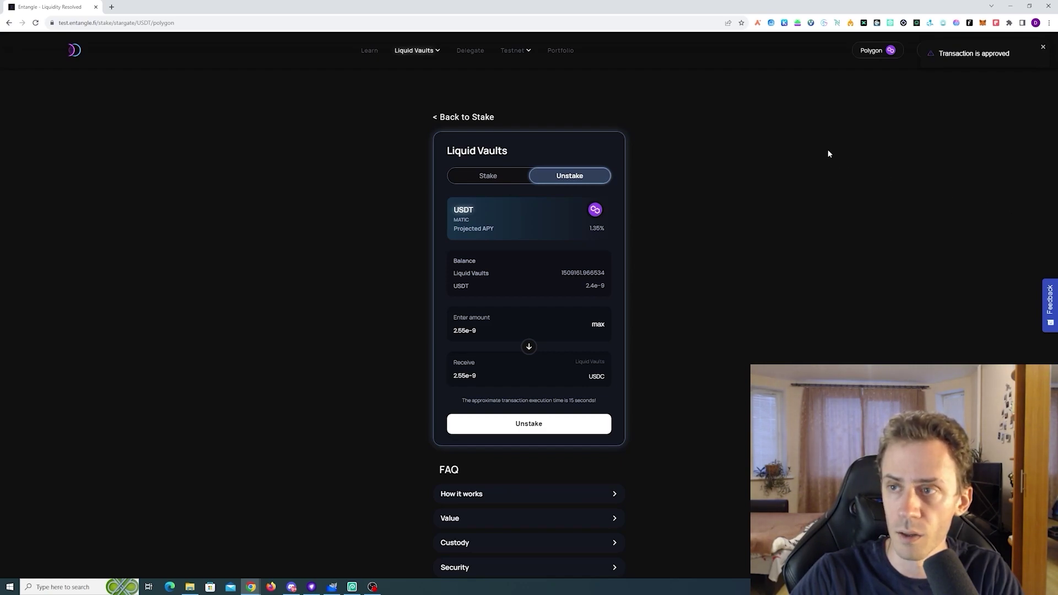
left_click(490, 174)
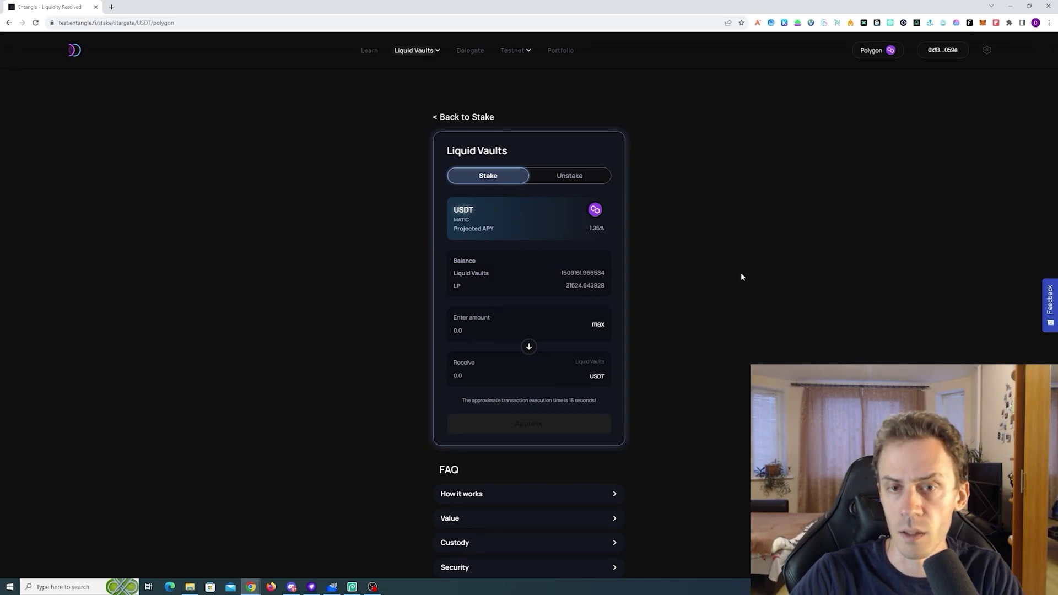
left_click(467, 118)
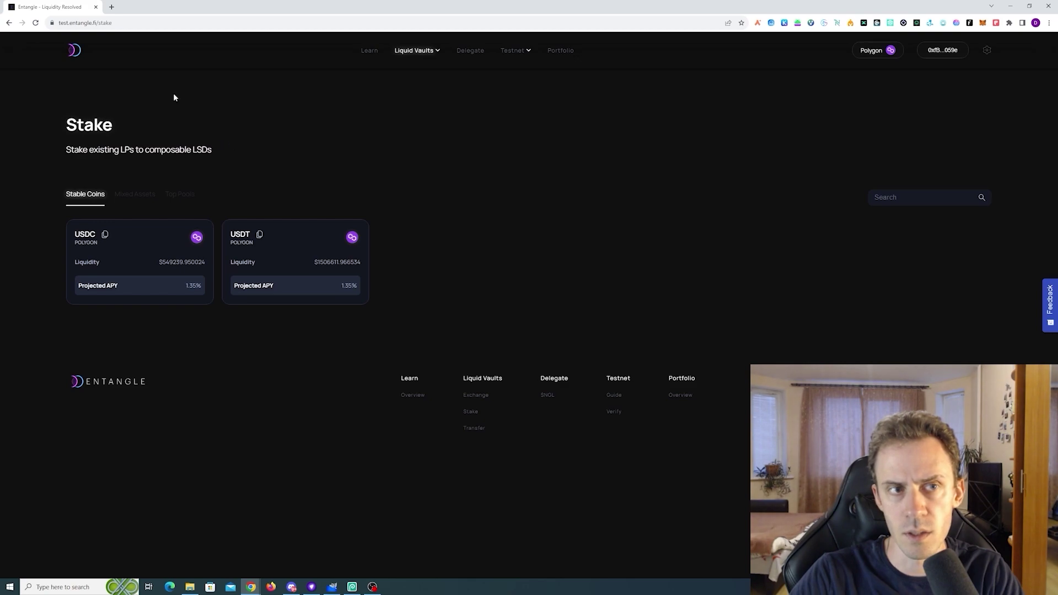
Go to the cross-chain Transfer page and check token balances in the wallet
left_click(9, 22)
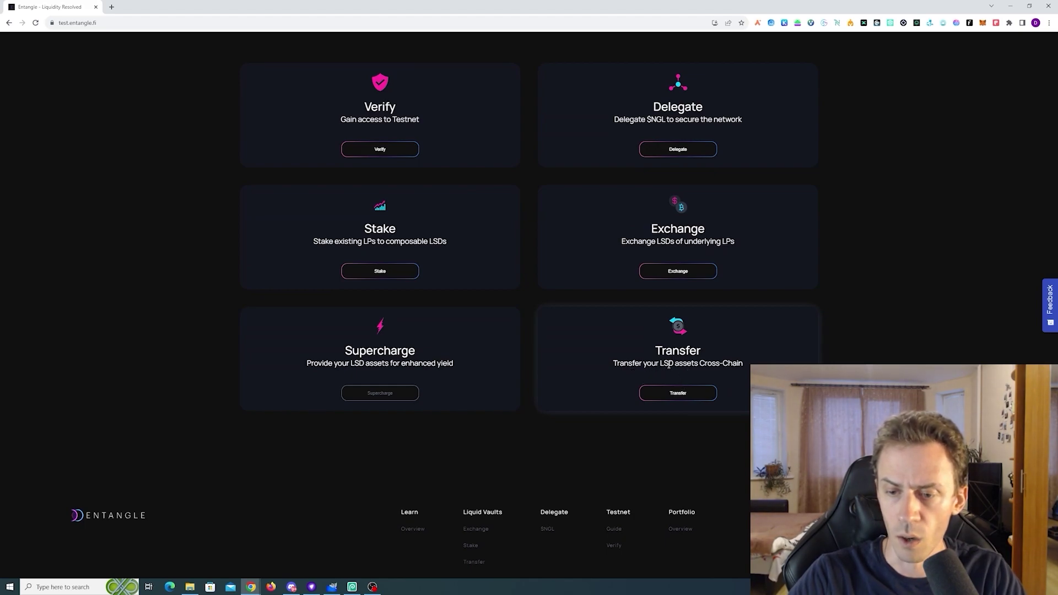
left_click(669, 395)
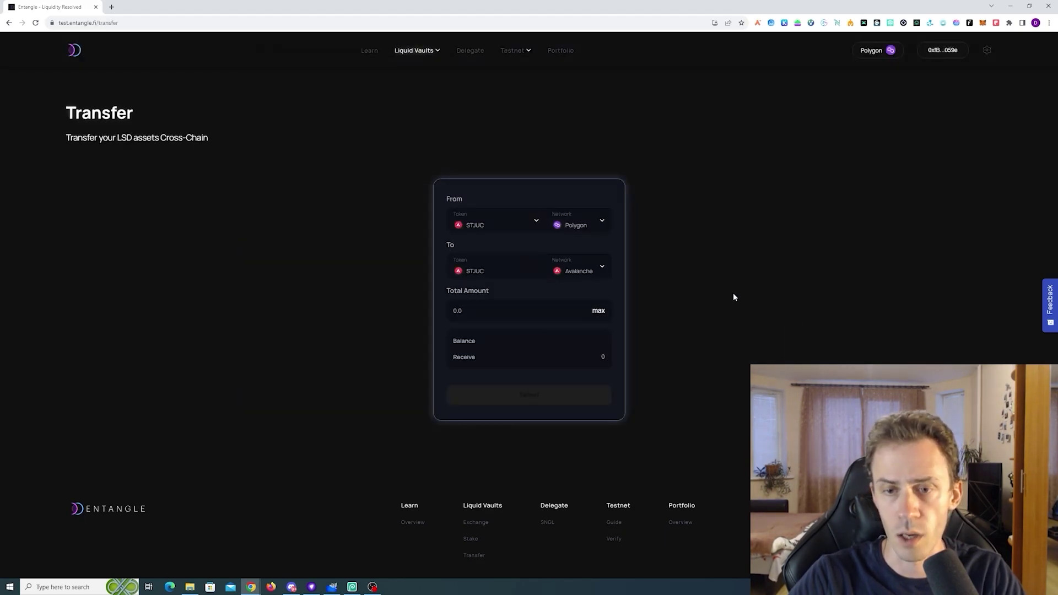
left_click(505, 222)
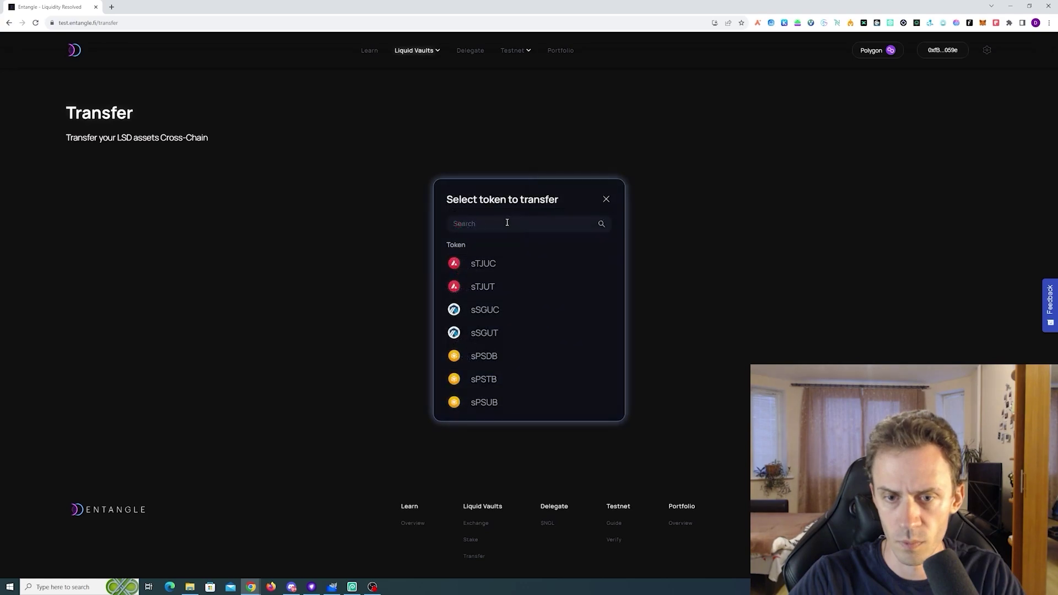
scroll(576, 263, "down", 3)
key("alt+shift+m")
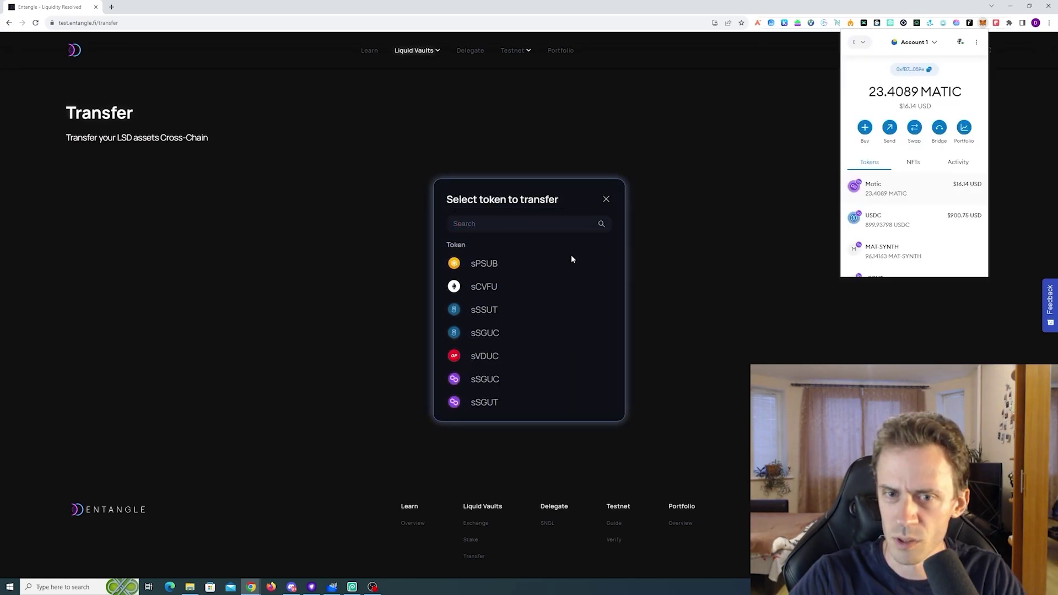
left_click(606, 199)
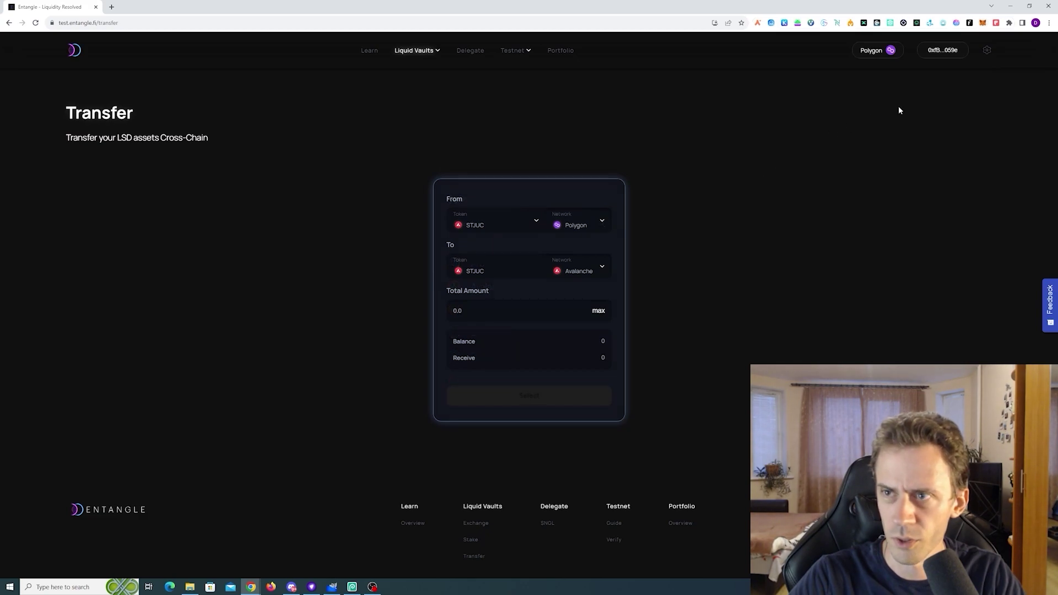
key("alt+shift+m")
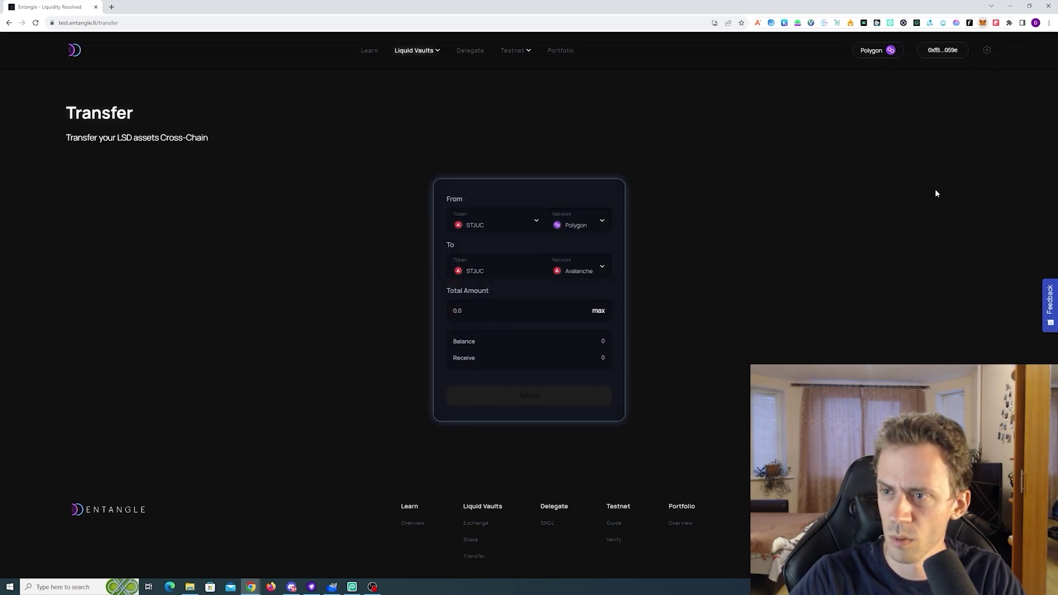
scroll(917, 179, "down", 2)
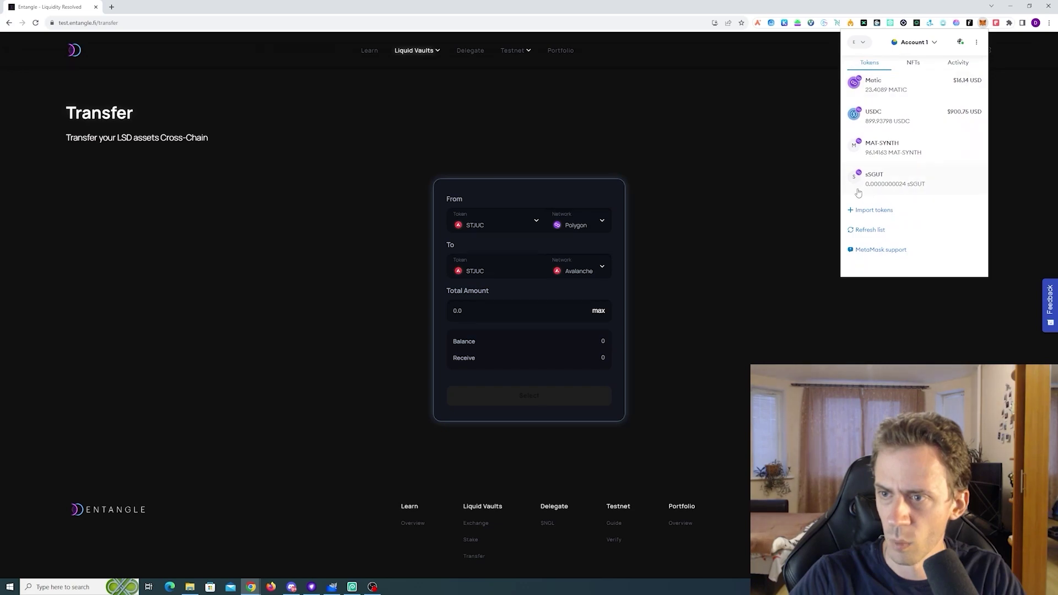
Select sSGUT (Polygon) as the From token and fill in the full 2.4e-9 balance
left_click(485, 225)
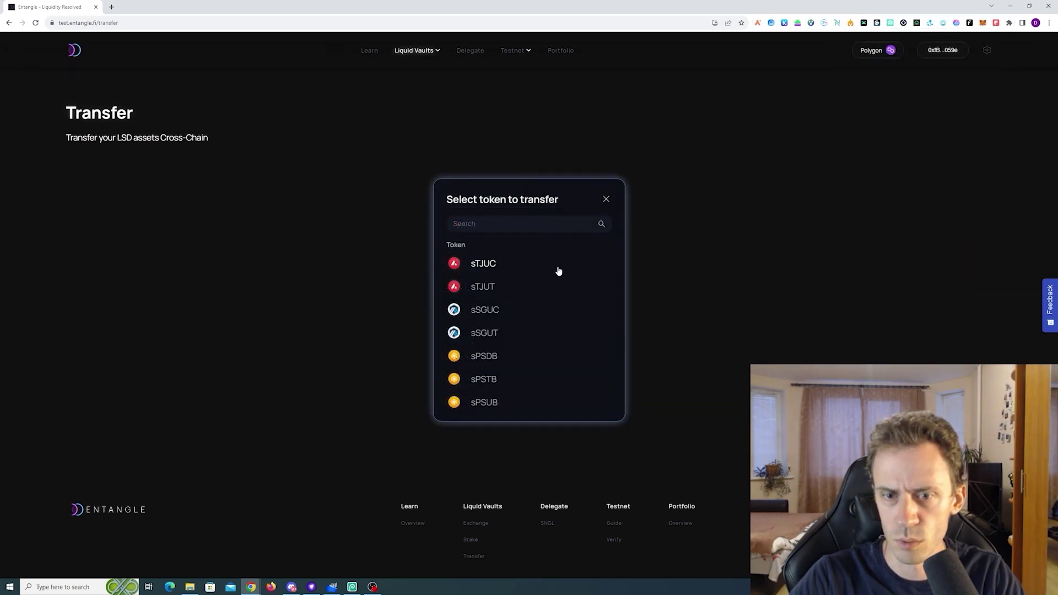
scroll(559, 271, "down", 3)
left_click(497, 403)
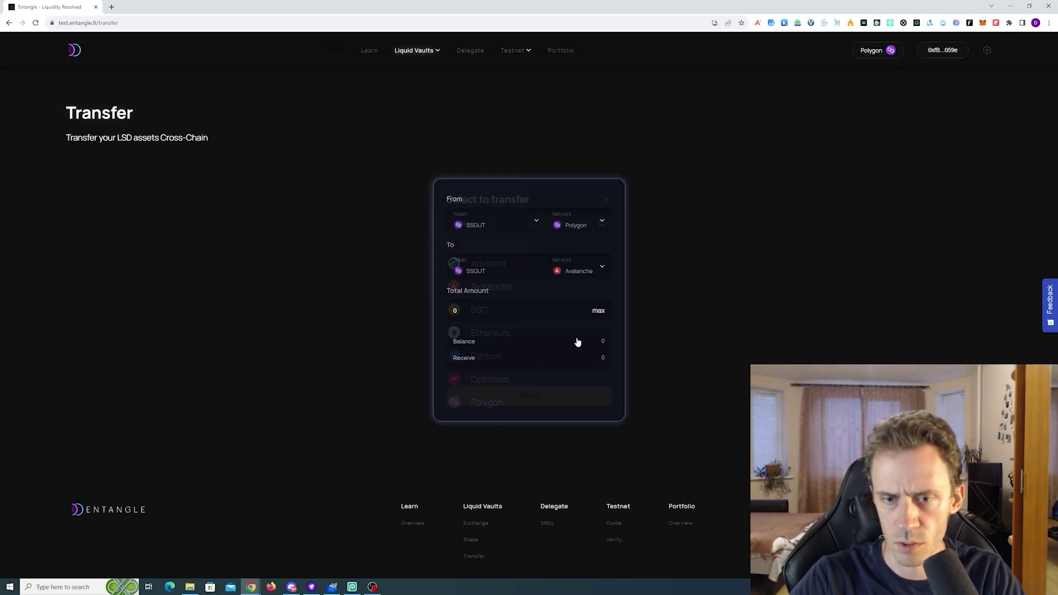
left_click(600, 312)
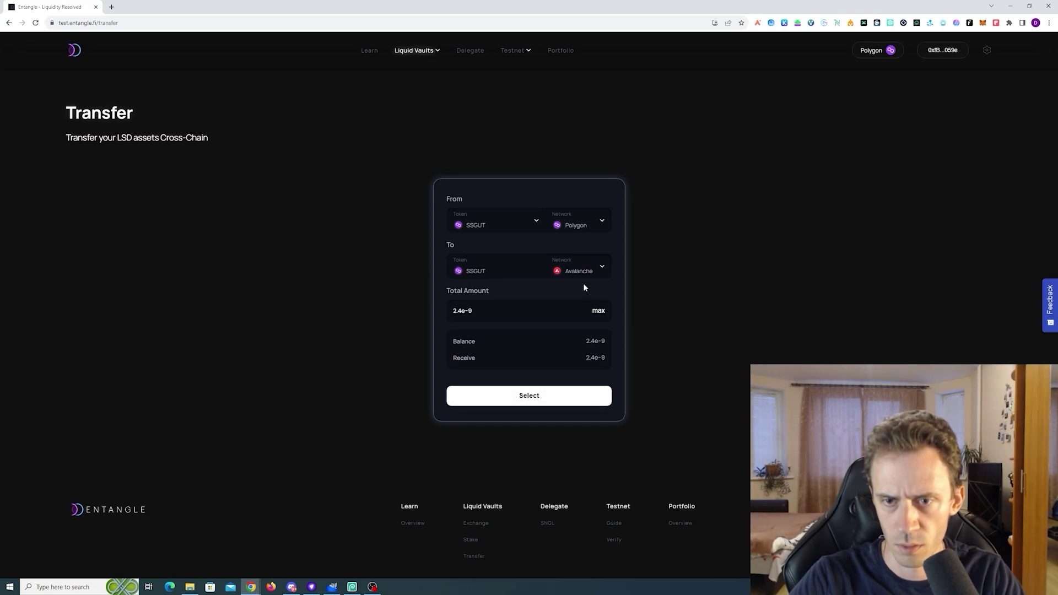
Confirm the 1.2e-9 sSGUT transfer from Polygon to Avalanche in MetaMask
left_click(536, 221)
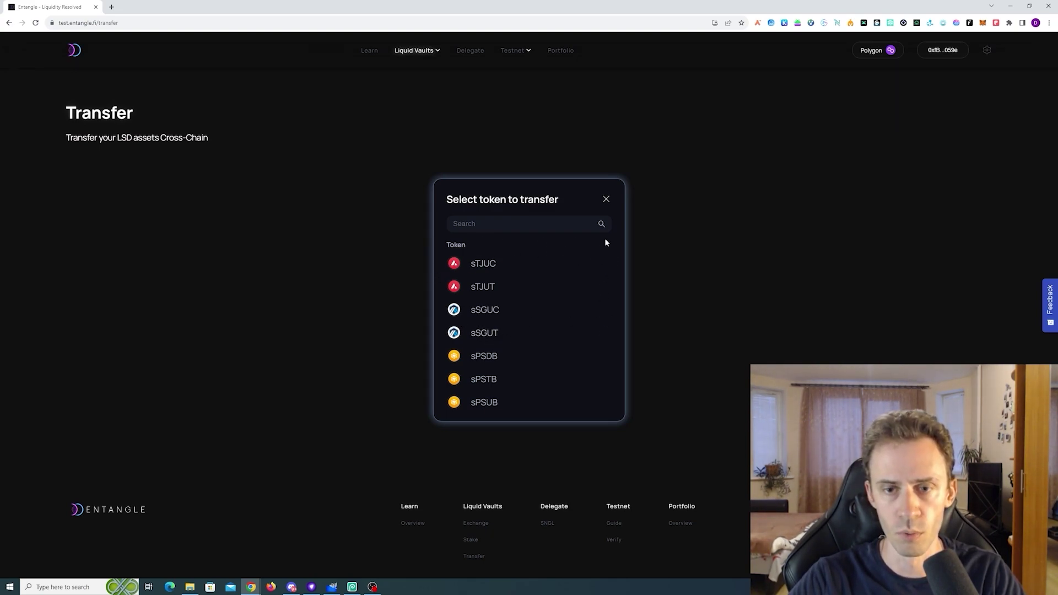
left_click(664, 216)
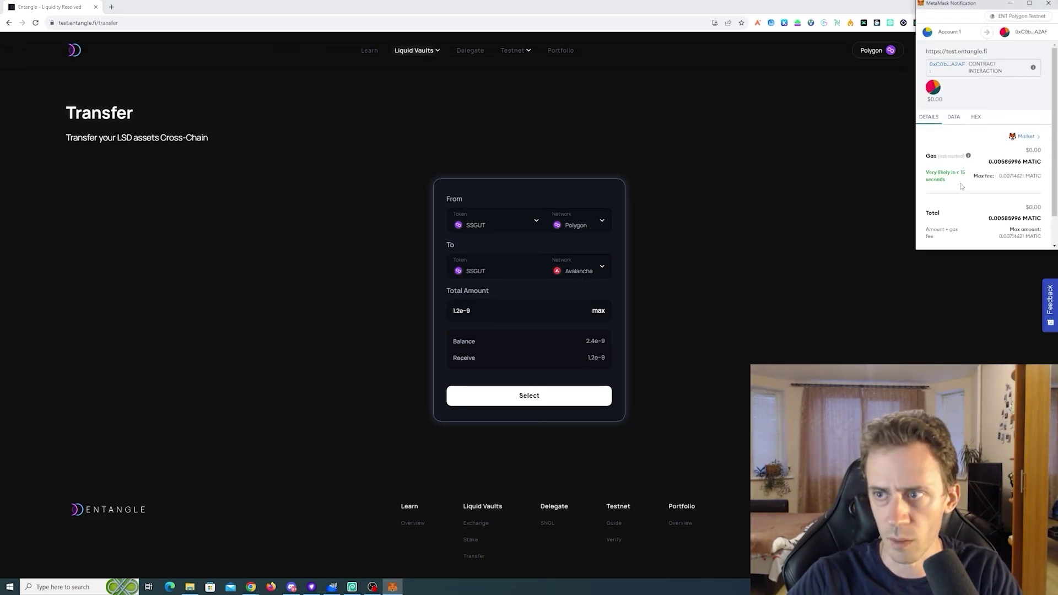
scroll(1021, 184, "down", 1)
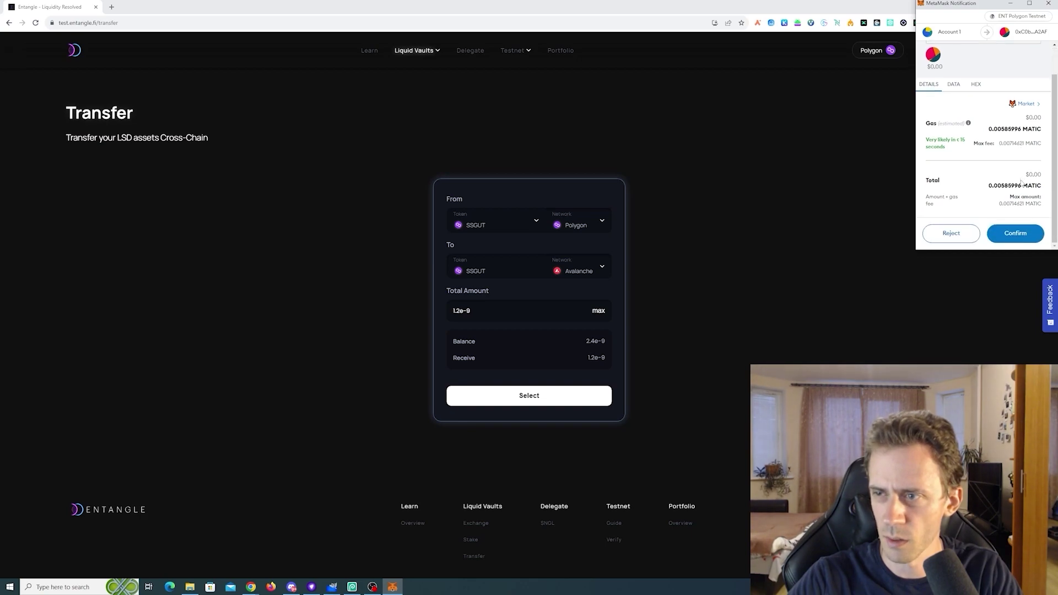
left_click(1022, 238)
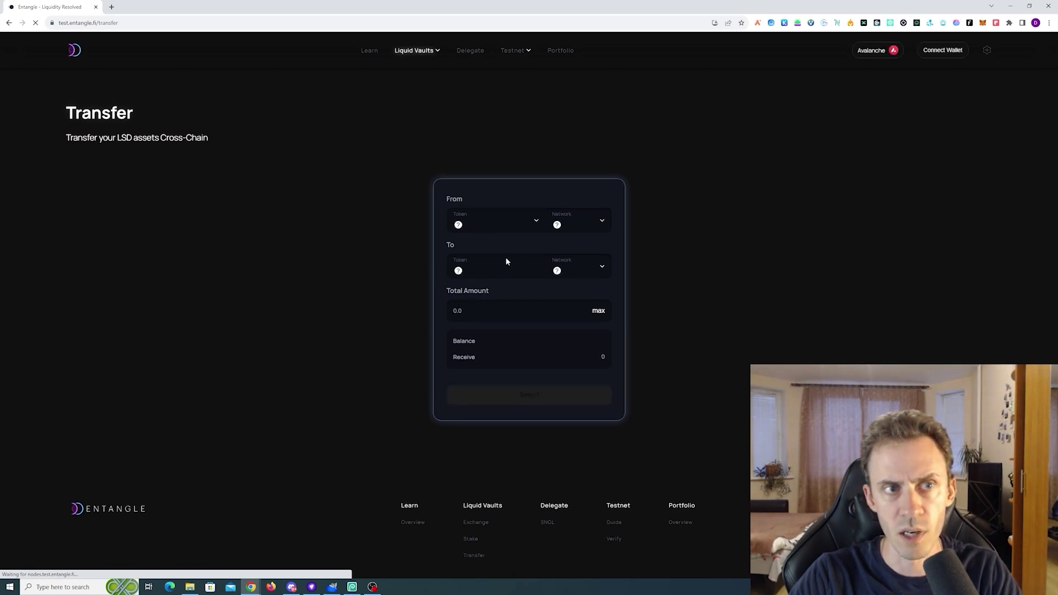
Reselect sSGUT in the From-token picker to check the remaining 1.2e-9 balance
left_click(528, 225)
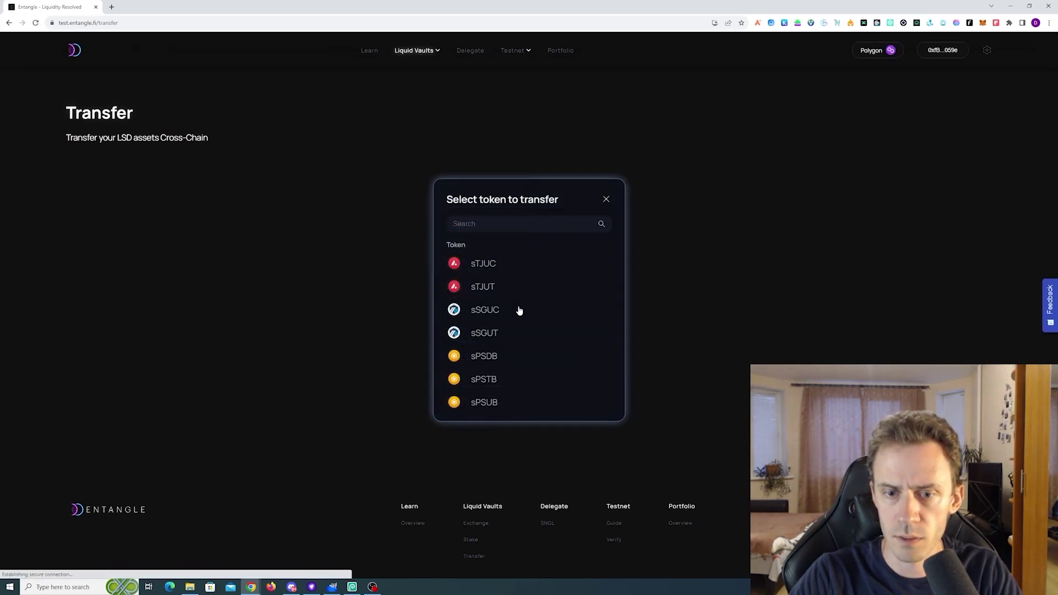
scroll(520, 315, "down", 3)
left_click(491, 403)
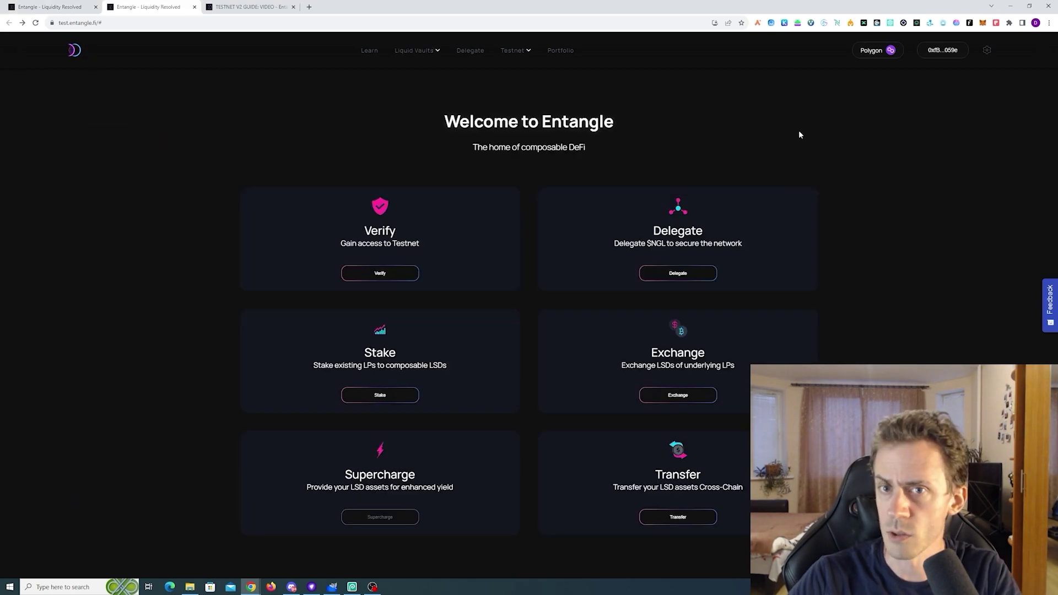
Open the available networks list from the Testnet menu
mouse_move(527, 50)
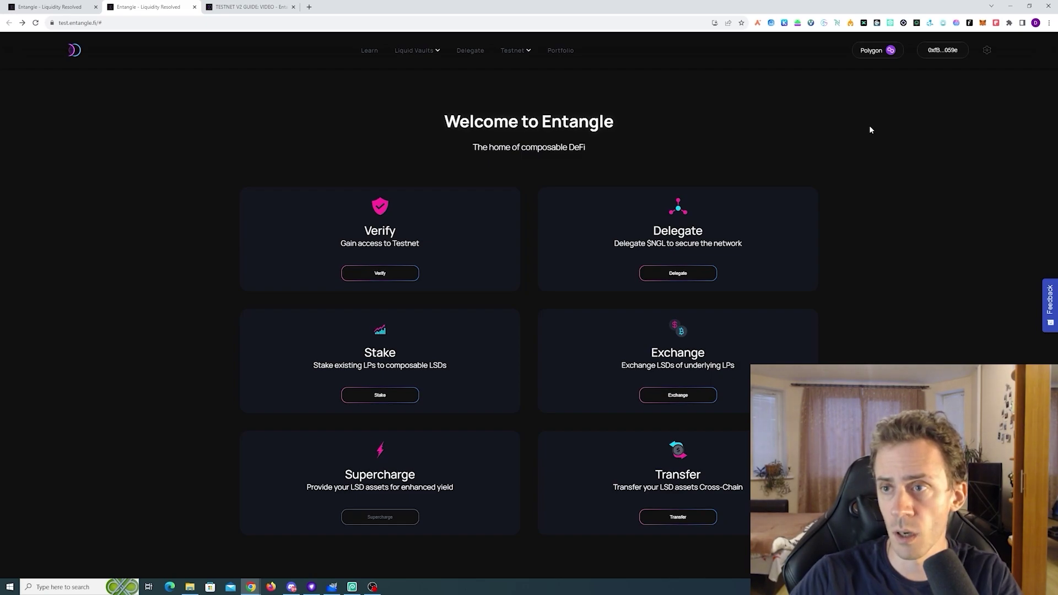
left_click(879, 52)
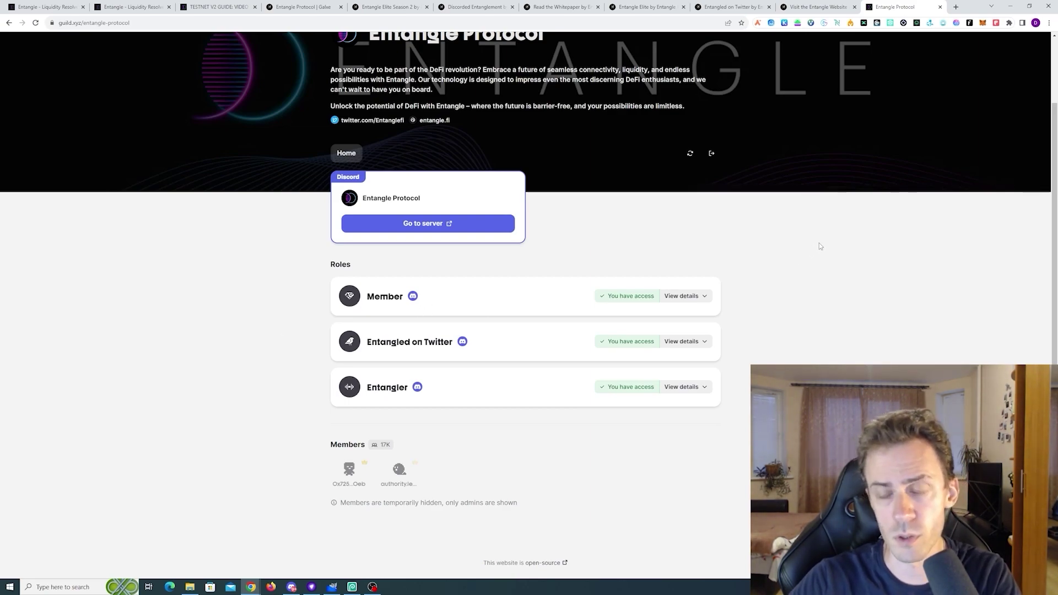
Switch to the Galxe tab listing the Entangle Protocol campaigns
key("ctrl+4")
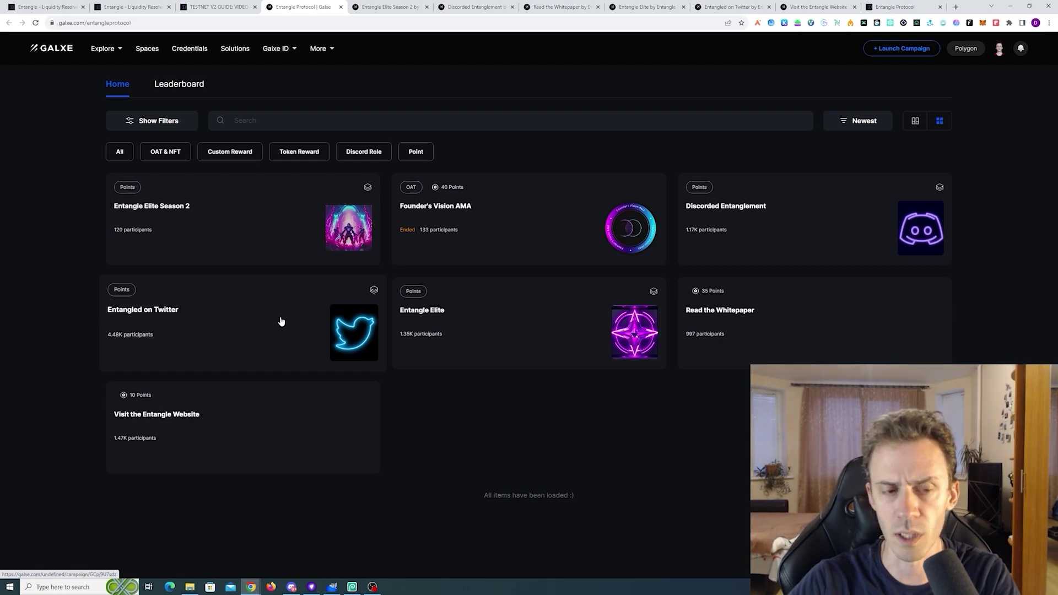
Browse the Read the Whitepaper and Discorded Entanglement campaigns, then bring up Discord
left_click(787, 328)
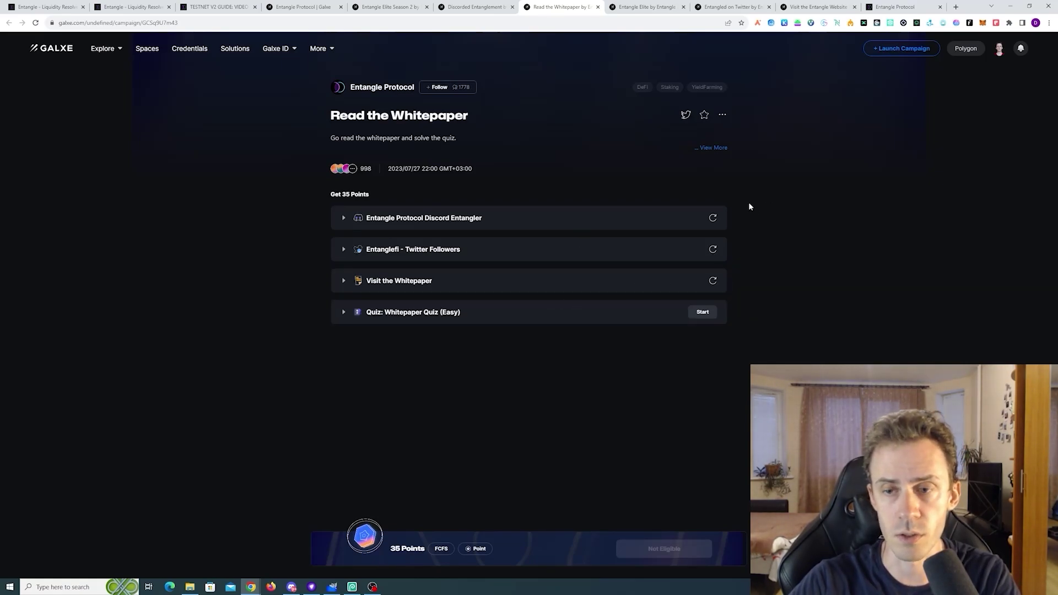
key("ctrl+4")
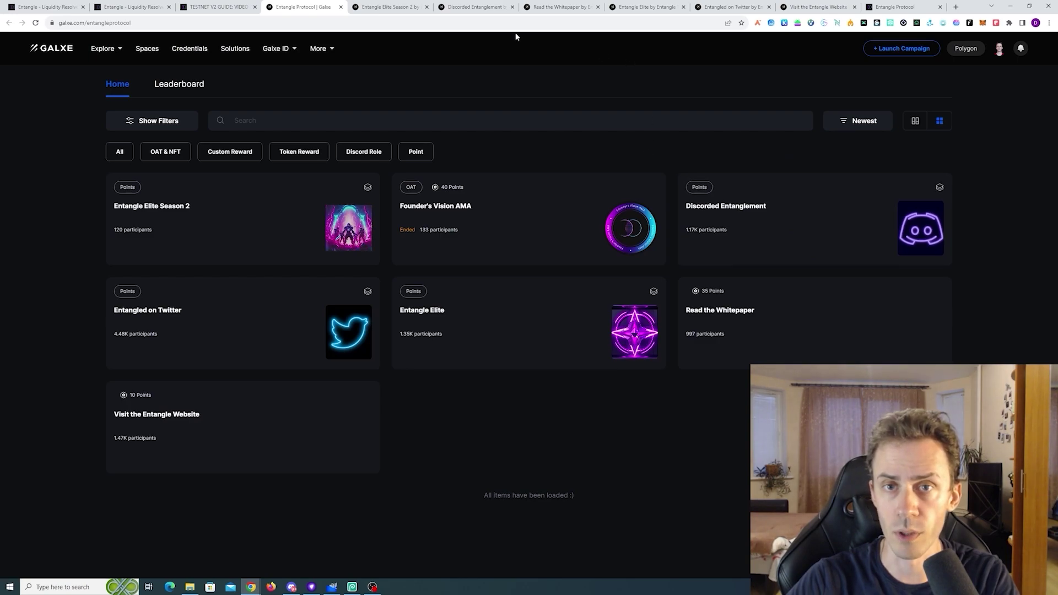
left_click(477, 7)
scroll(548, 165, "down", 3)
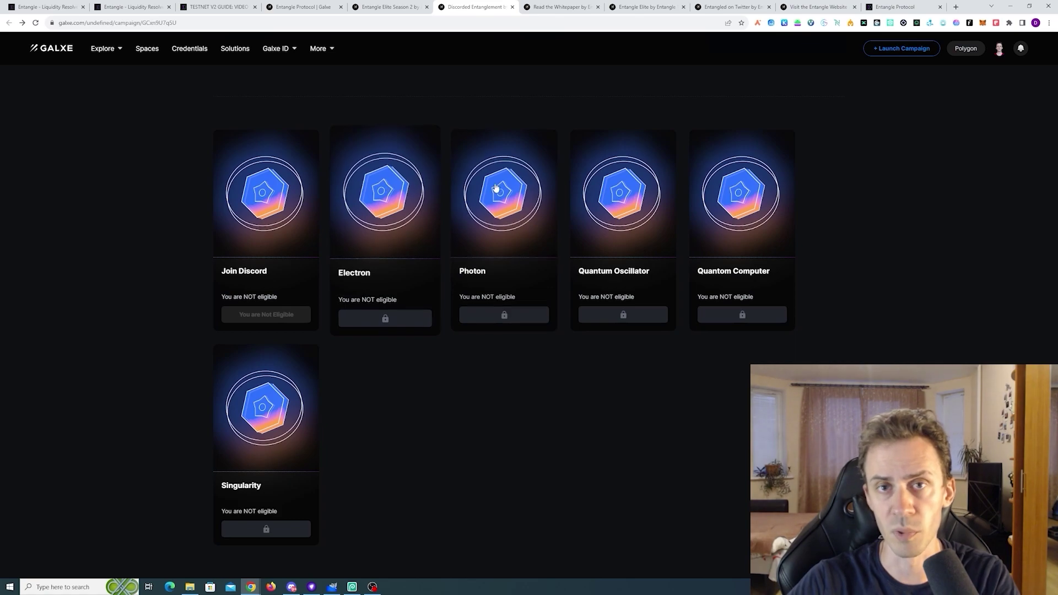
scroll(714, 333, "up", 4)
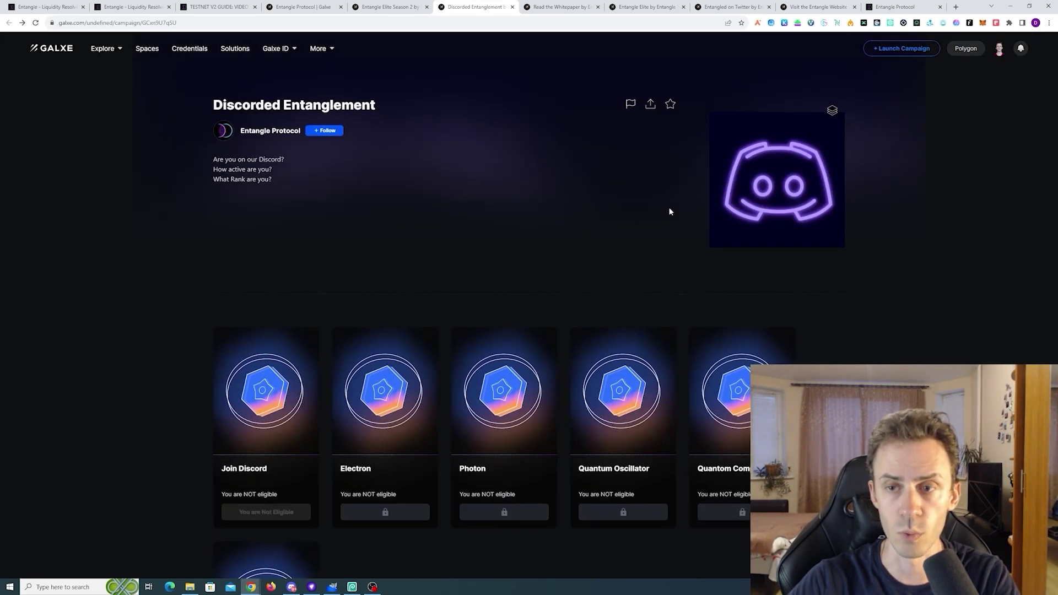
key("ctrl+shift+Tab")
key("ctrl+shift+Tab")
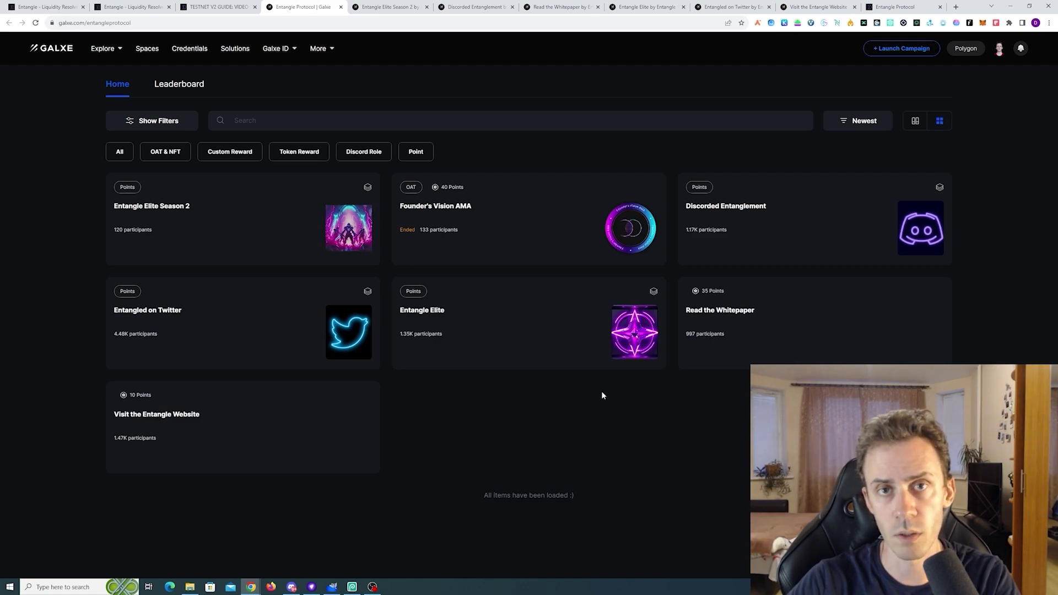
left_click(292, 588)
Open the entangle_elite channel containing the Elite Program Handbook link
left_click(82, 361)
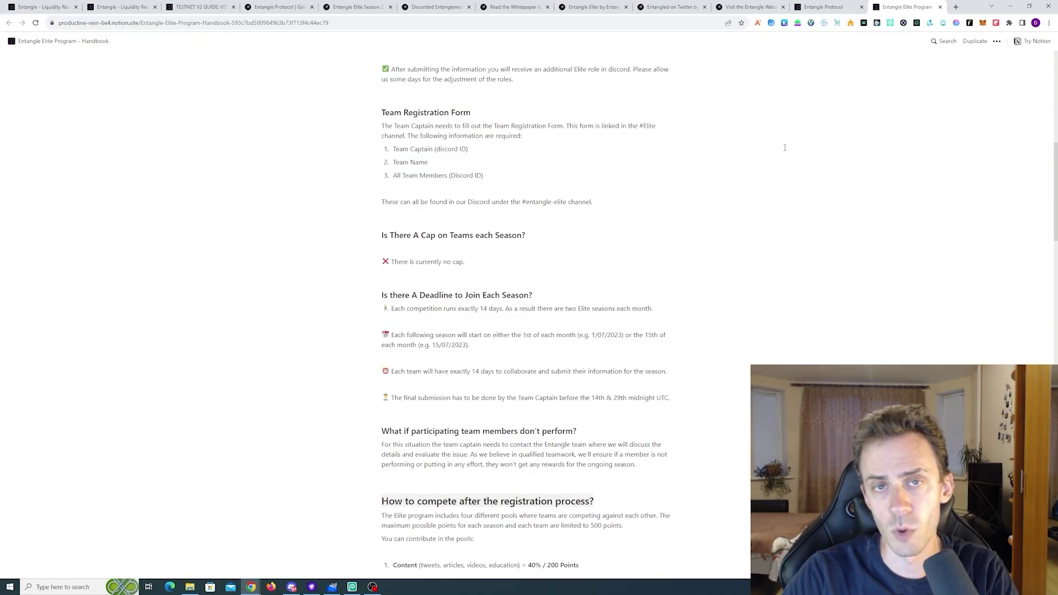
Read down to the Galxe section, highlighting the two Discord point criteria, then switch to Discord
scroll(785, 148, "down", 5)
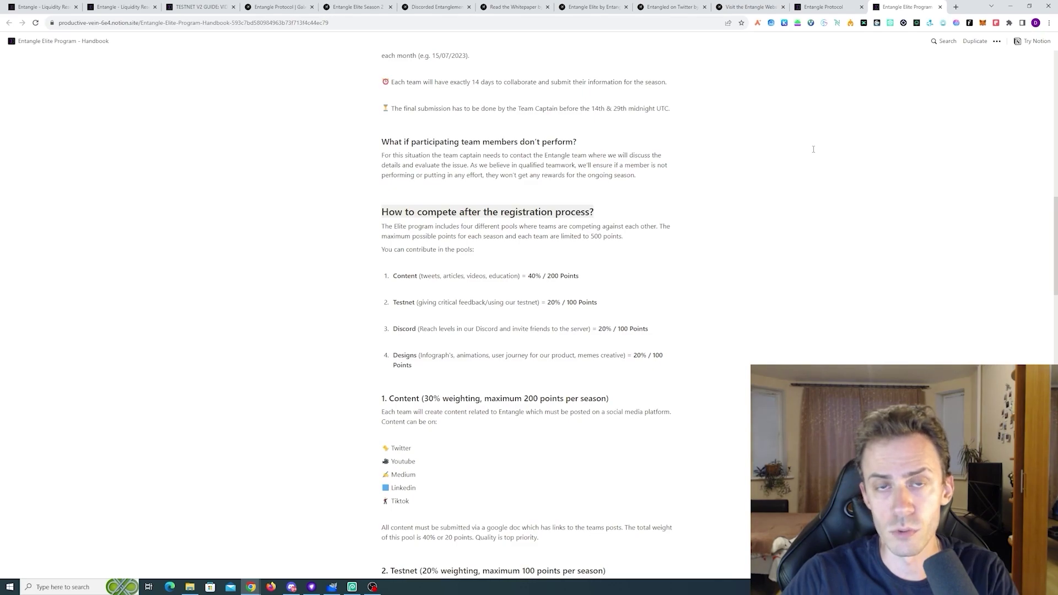
scroll(813, 149, "down", 2)
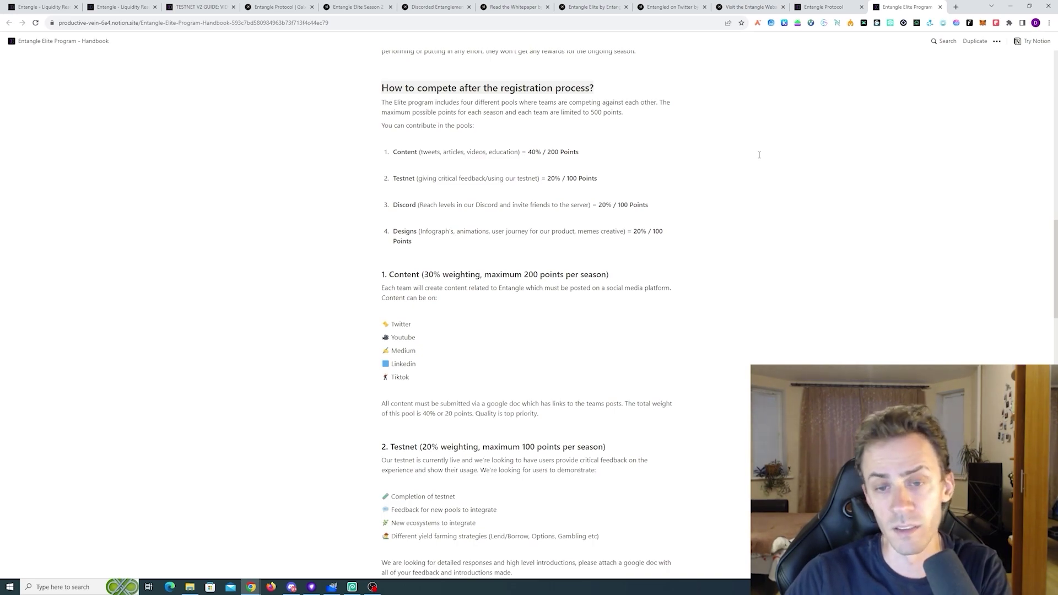
scroll(720, 208, "down", 1)
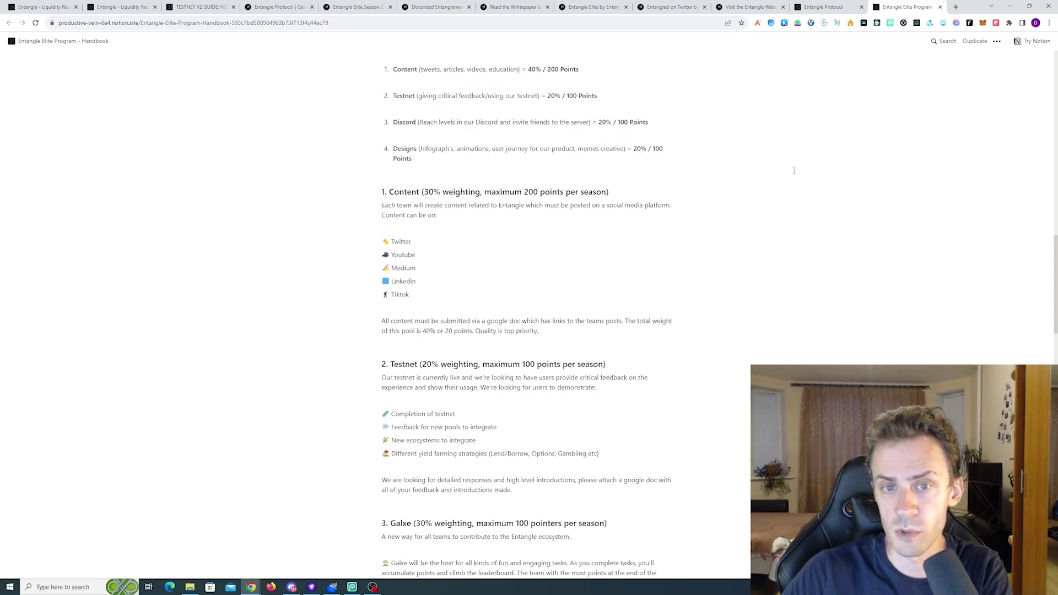
scroll(692, 160, "down", 3)
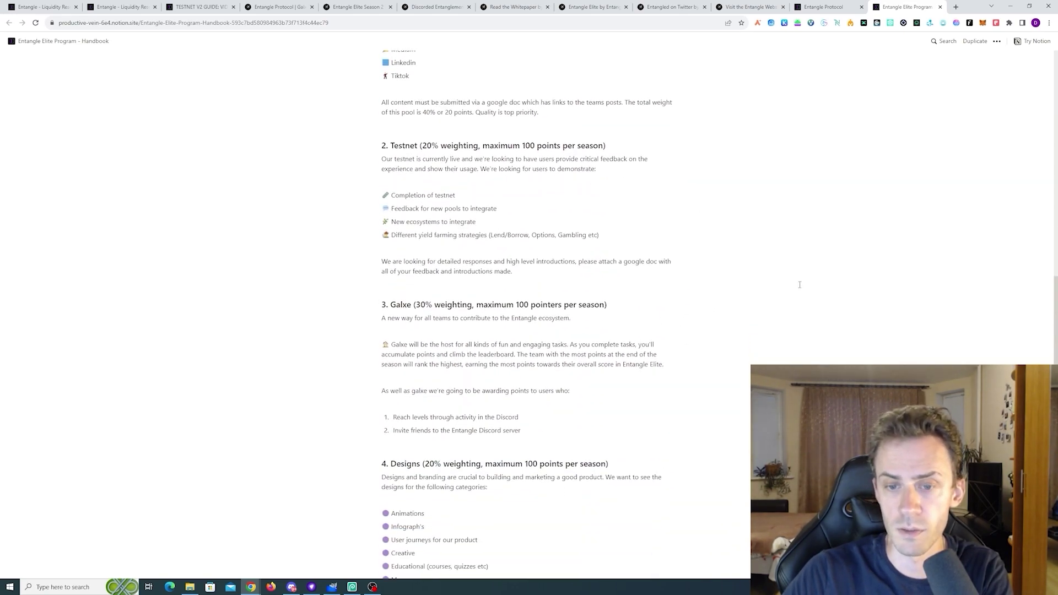
scroll(641, 286, "down", 1)
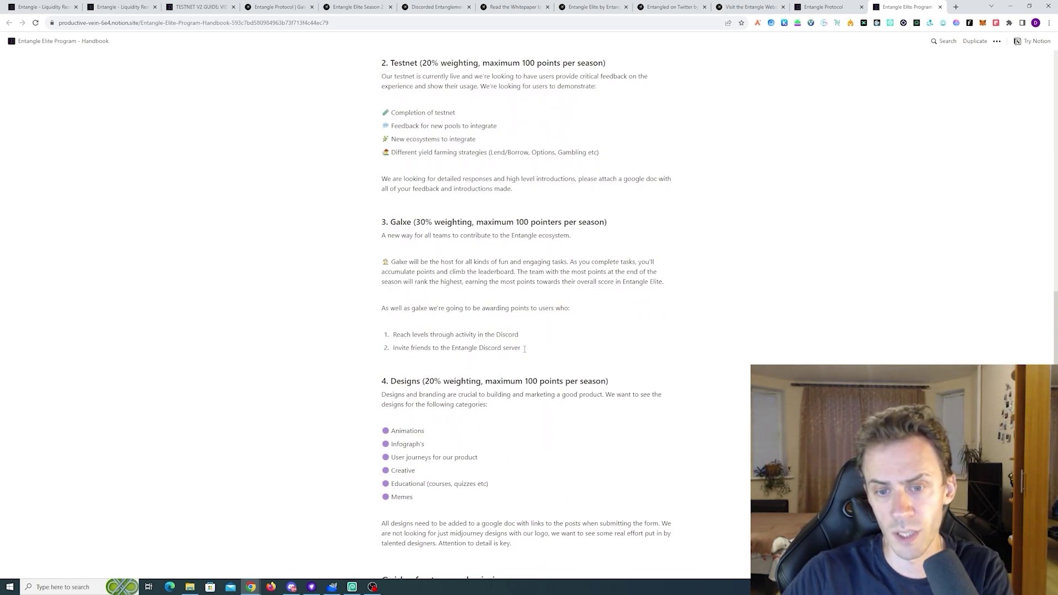
left_click_drag(525, 348, 392, 332)
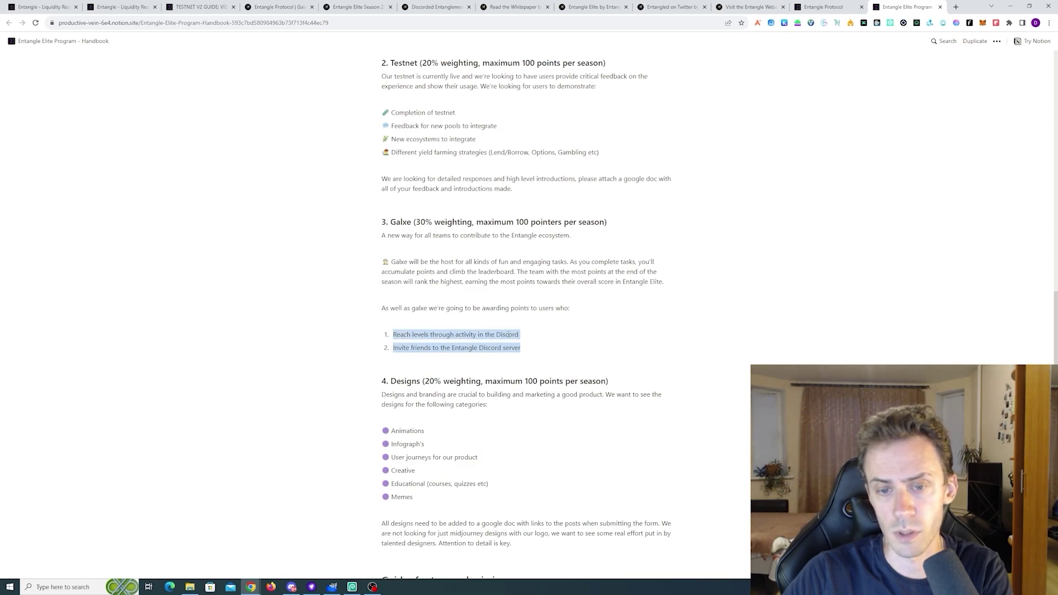
left_click(467, 337)
scroll(529, 326, "down", 2)
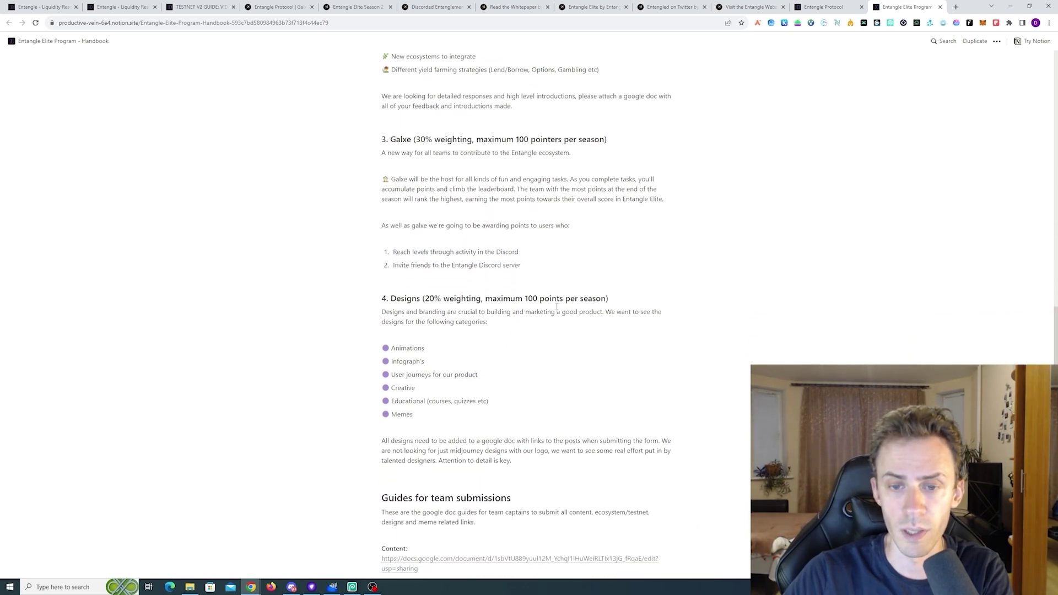
key("alt+Tab")
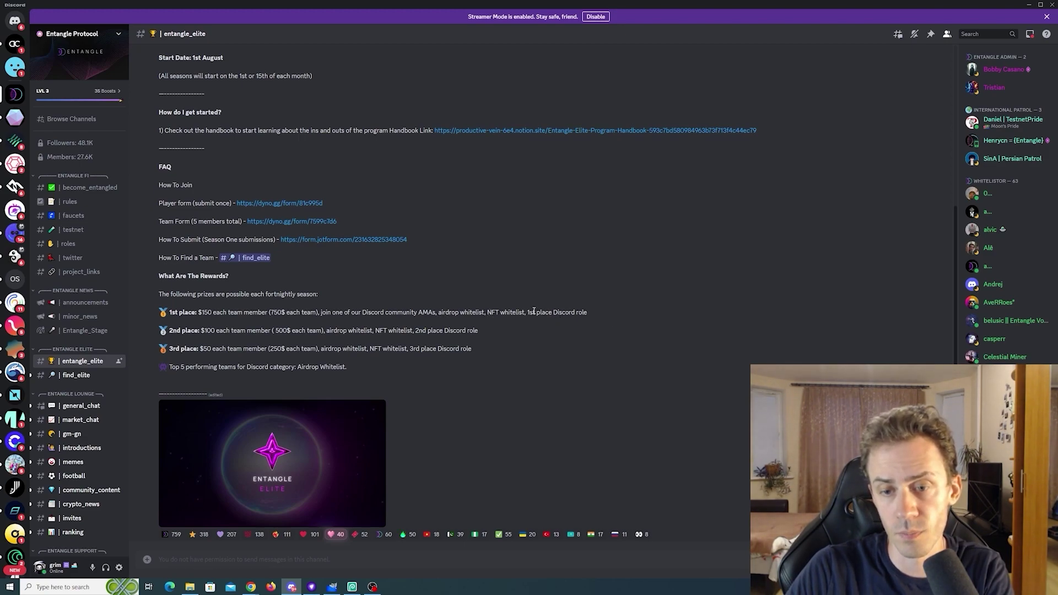
Highlight the 1st place reward text in the entangle_elite rewards list
left_click_drag(525, 312, 599, 318)
left_click(600, 319)
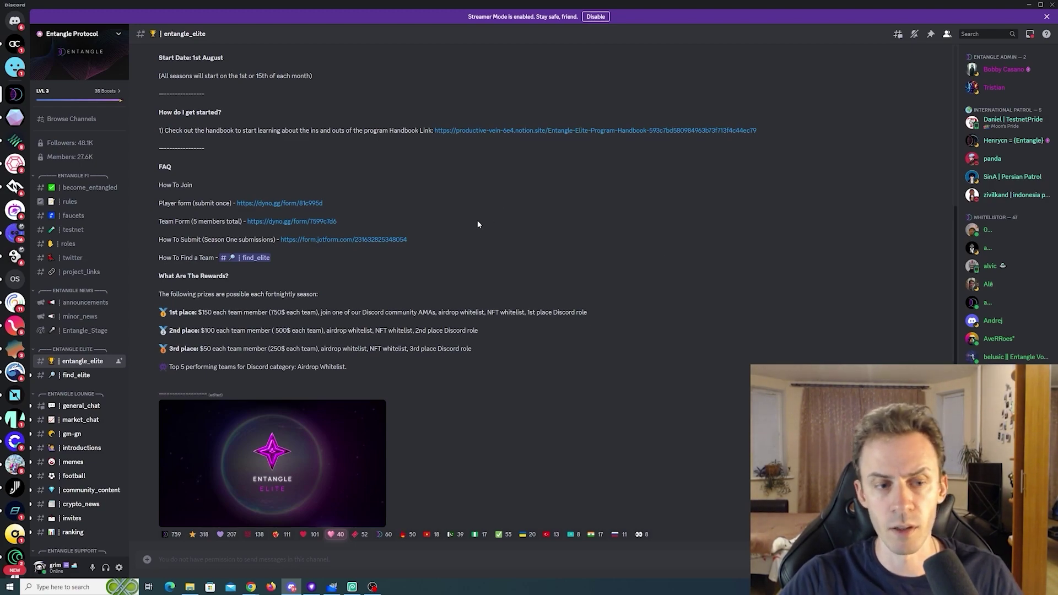
Open #find_elite and scroll through the season 3 team-finding messages
left_click(88, 376)
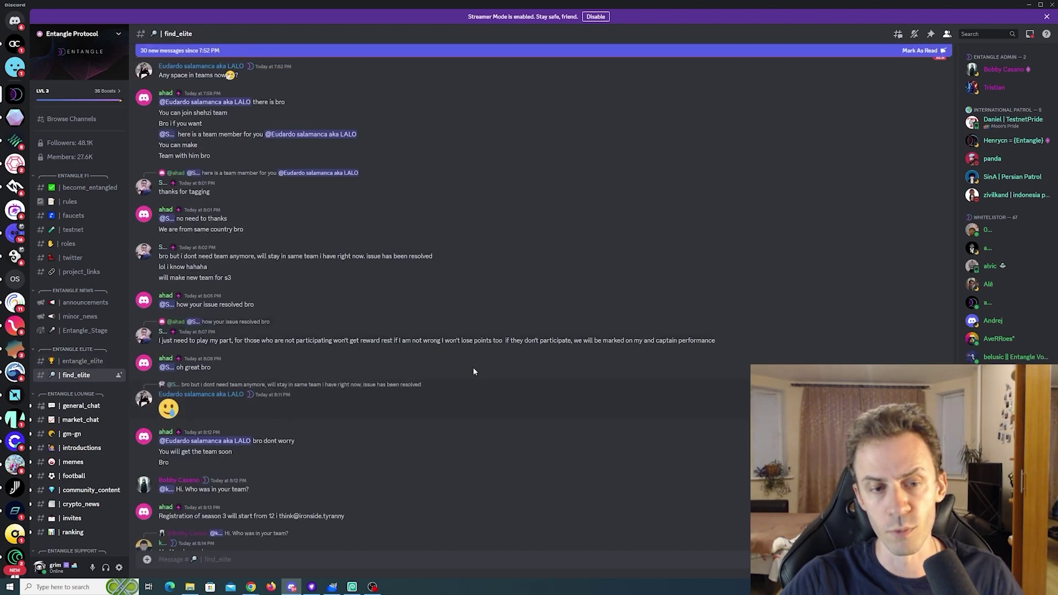
scroll(497, 259, "down", 3)
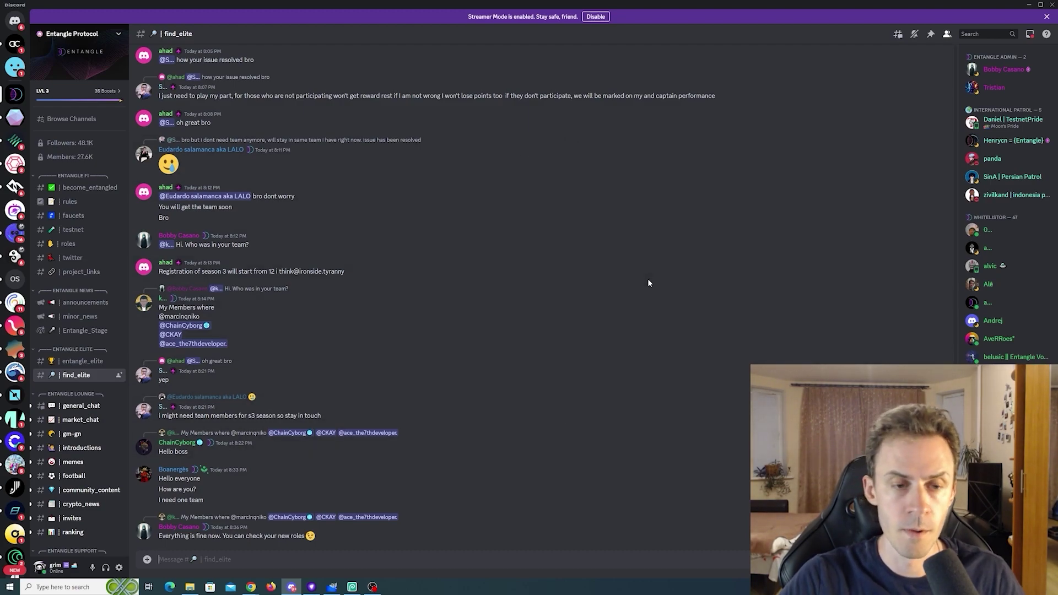
scroll(646, 269, "up", 10)
scroll(646, 261, "up", 10)
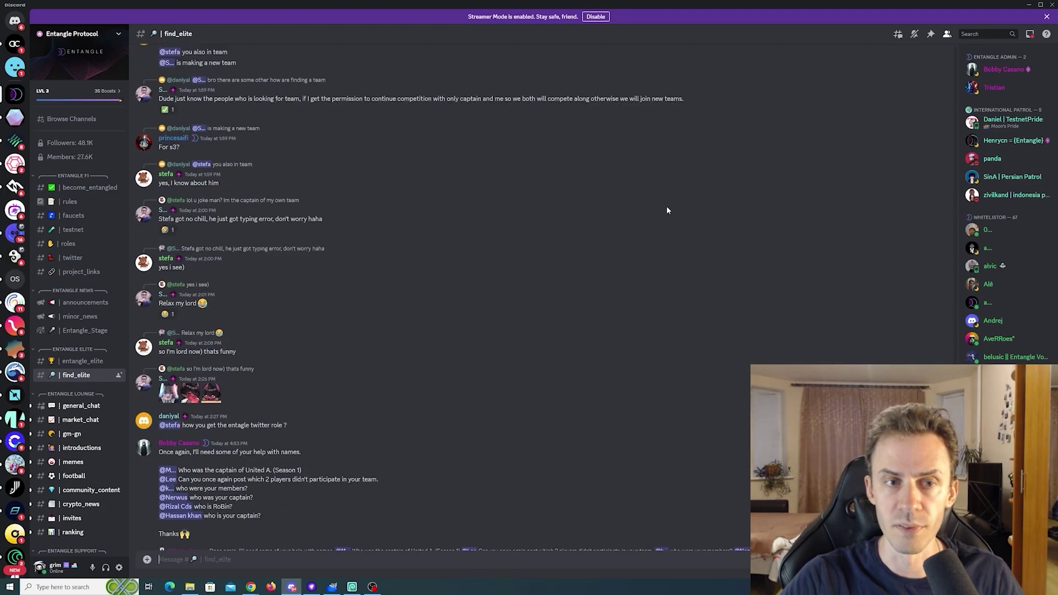